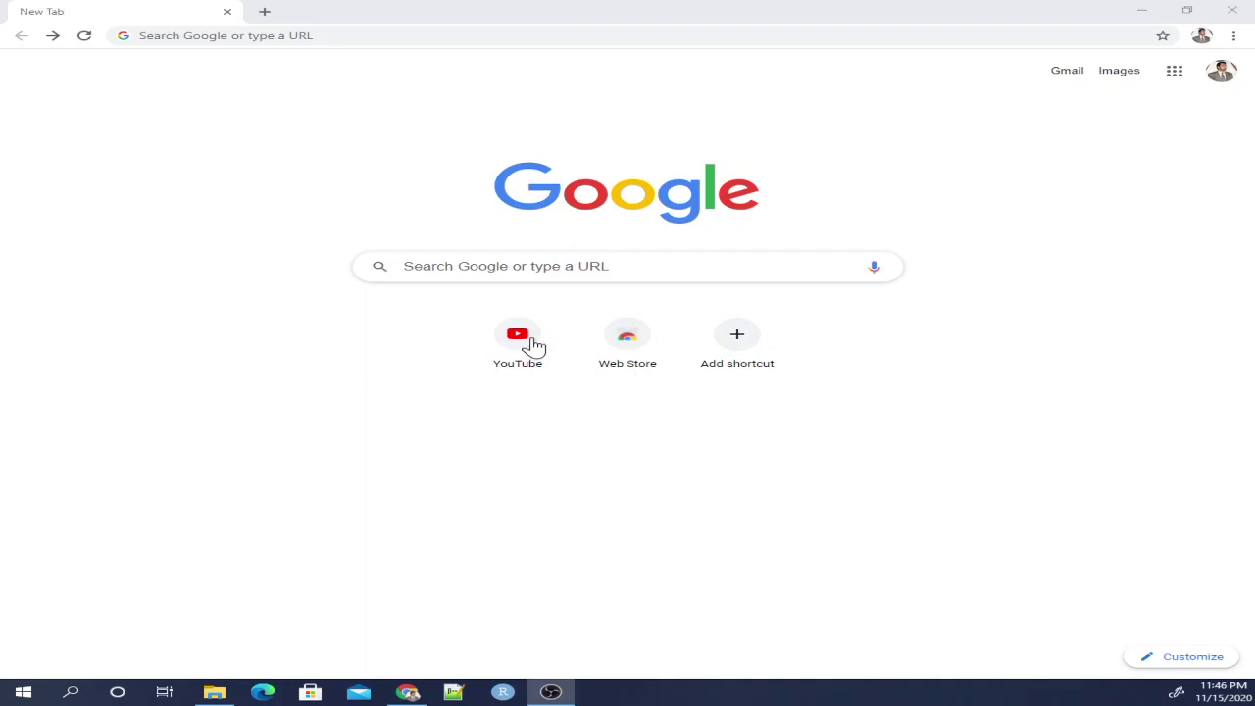
Search Google for the professor and open his home page from the results.
left_click(461, 266)
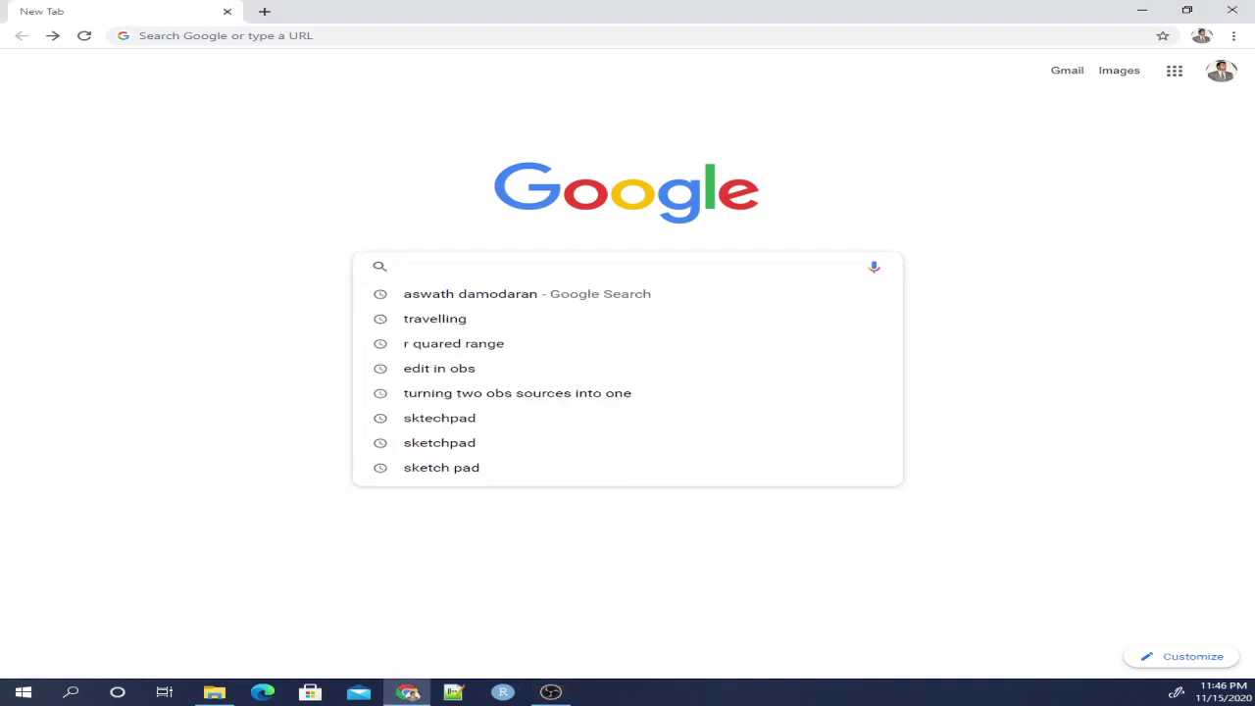
type("aswath damodaran")
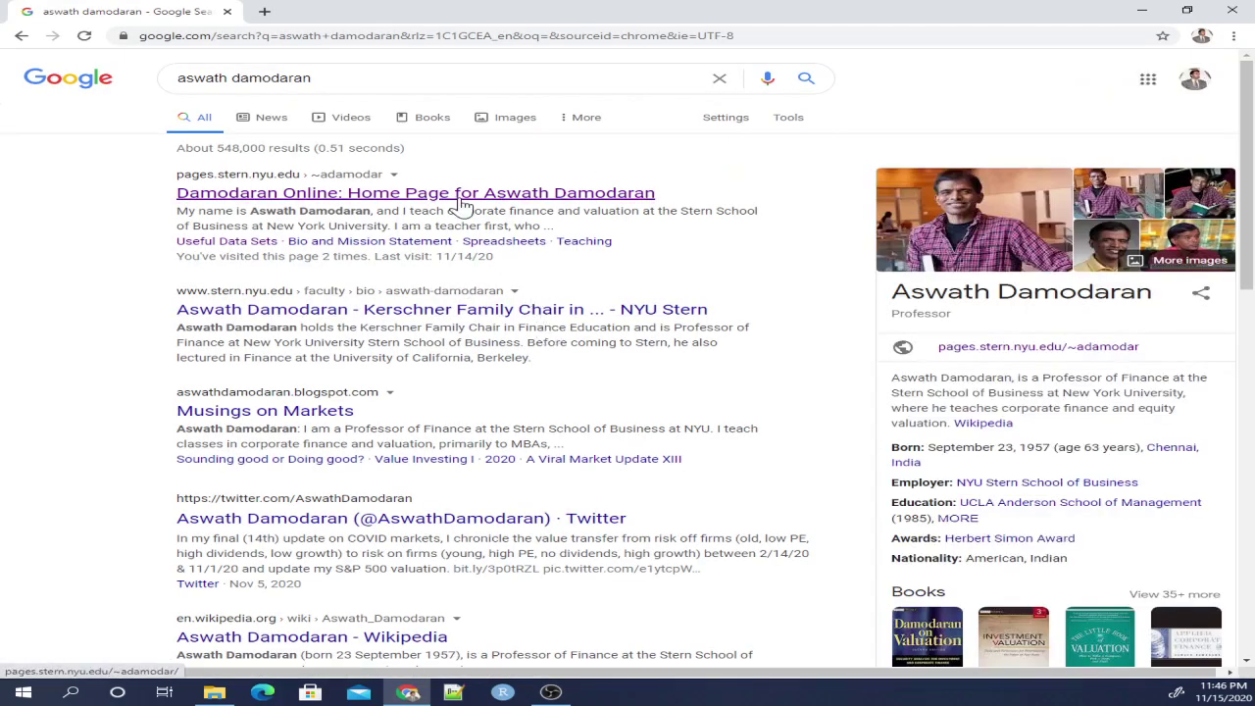
left_click(461, 203)
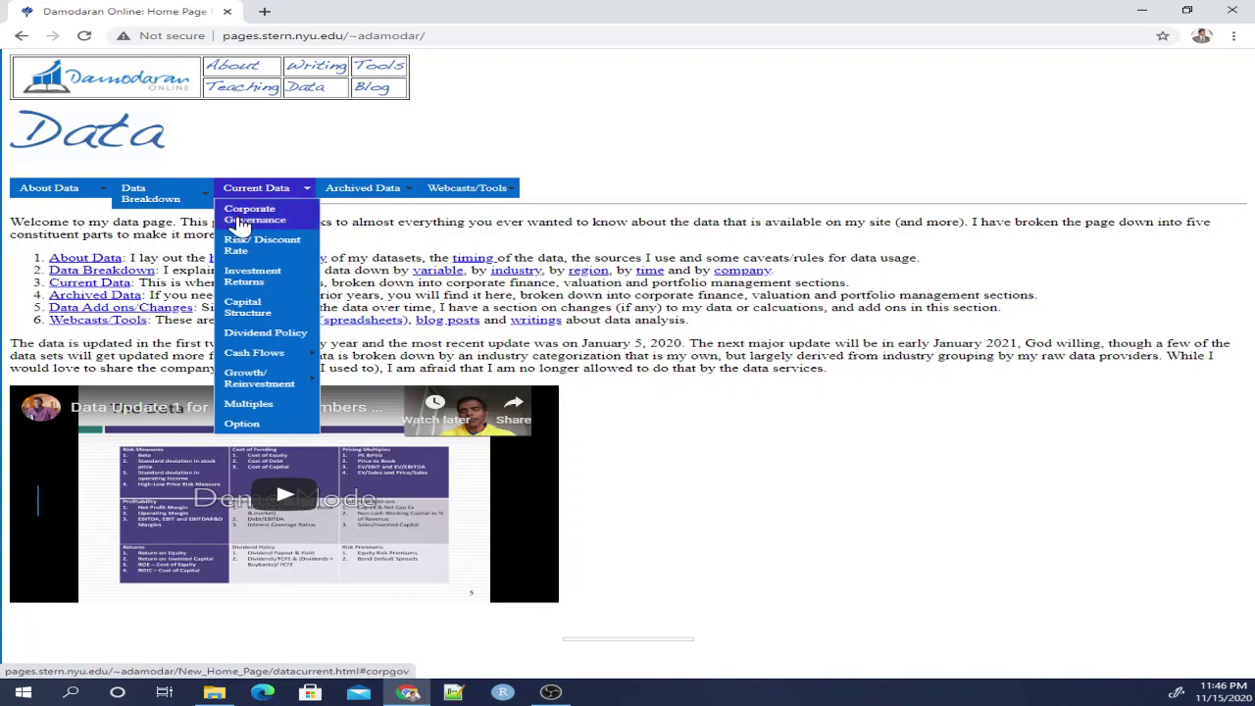
Download the US insider holdings spreadsheet from Corporate Governance data and open inshold.xls in Excel.
left_click(240, 223)
scroll(473, 294, "up", 3)
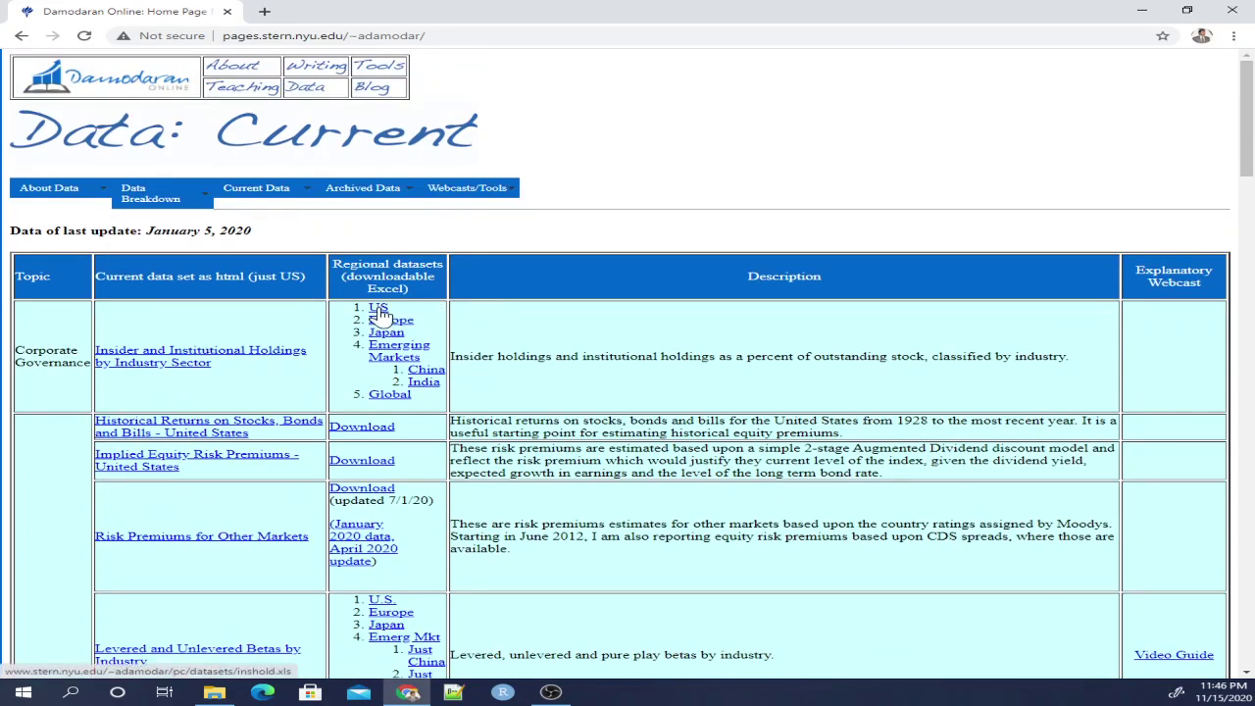
left_click(378, 310)
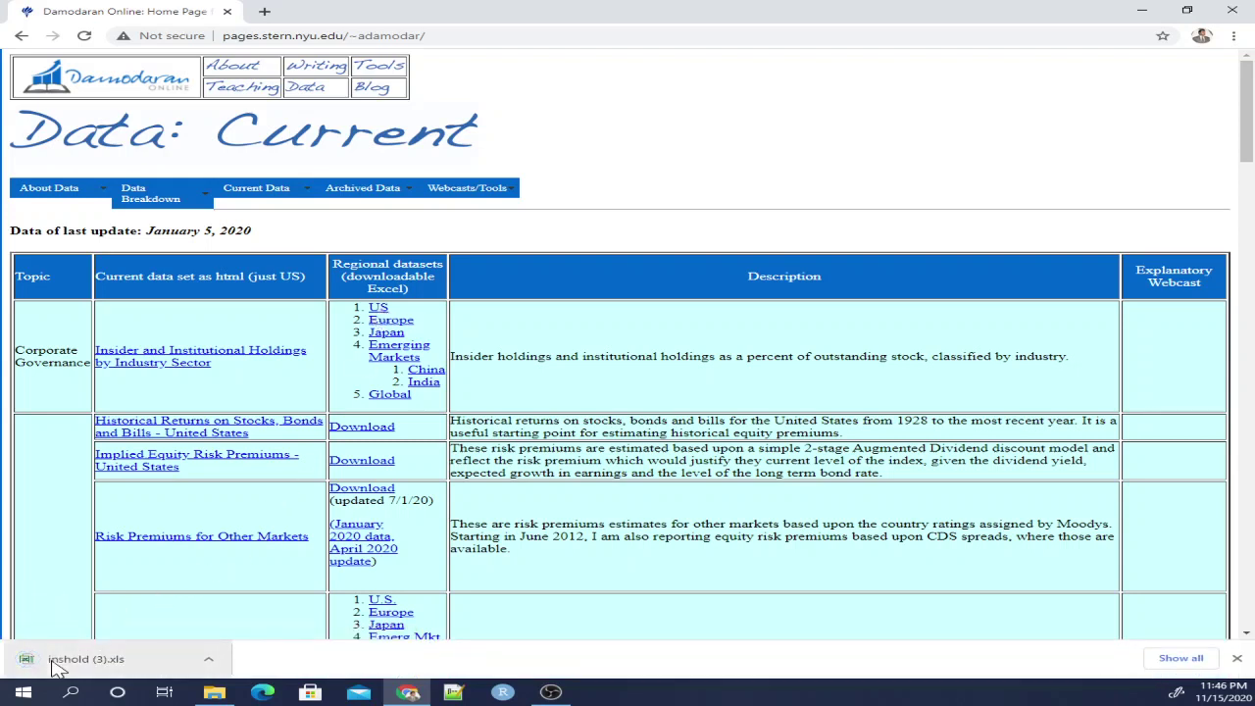
left_click(54, 665)
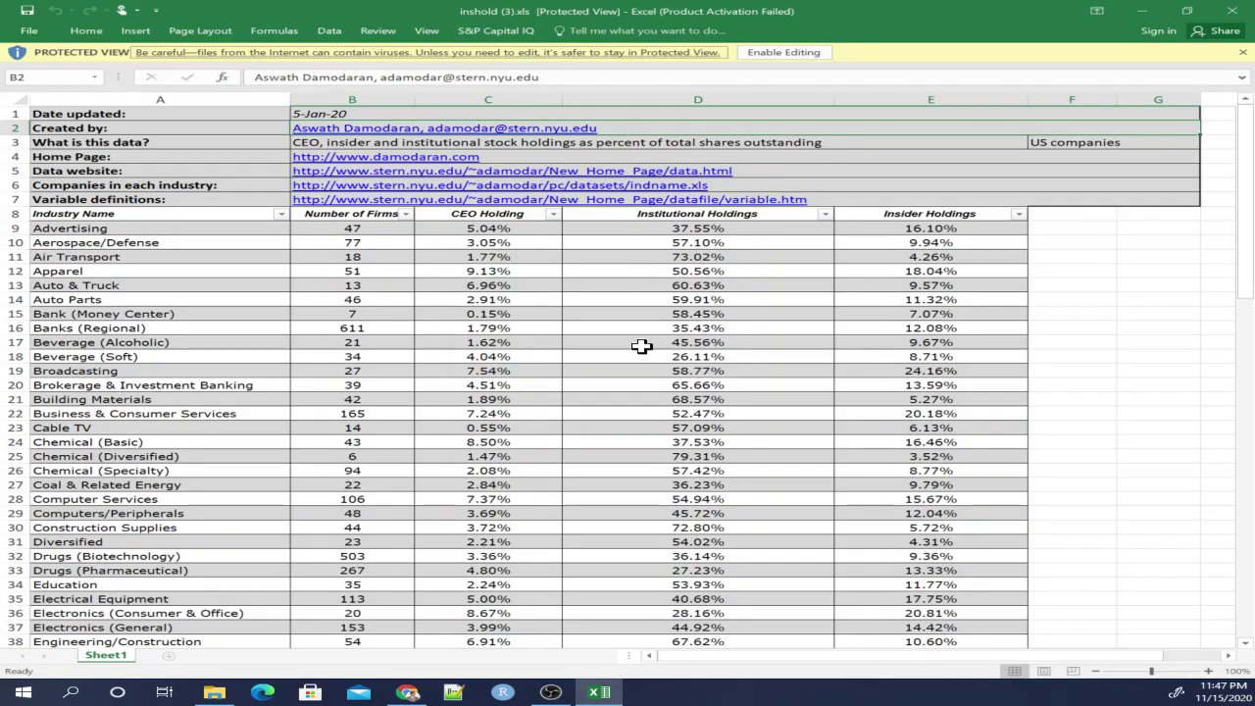
Enable editing and save the workbook as CEO Holdings Model - Example - 5 Minute Tutorial.xlsx.
left_click(783, 52)
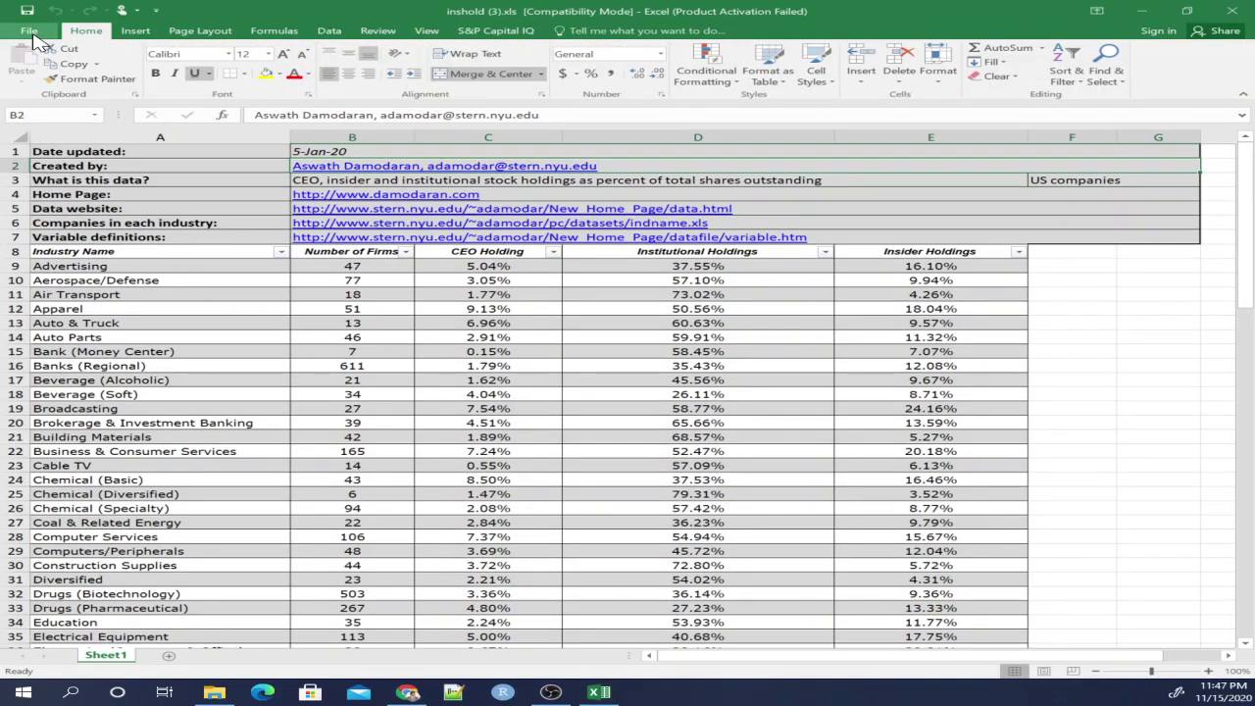
left_click(30, 32)
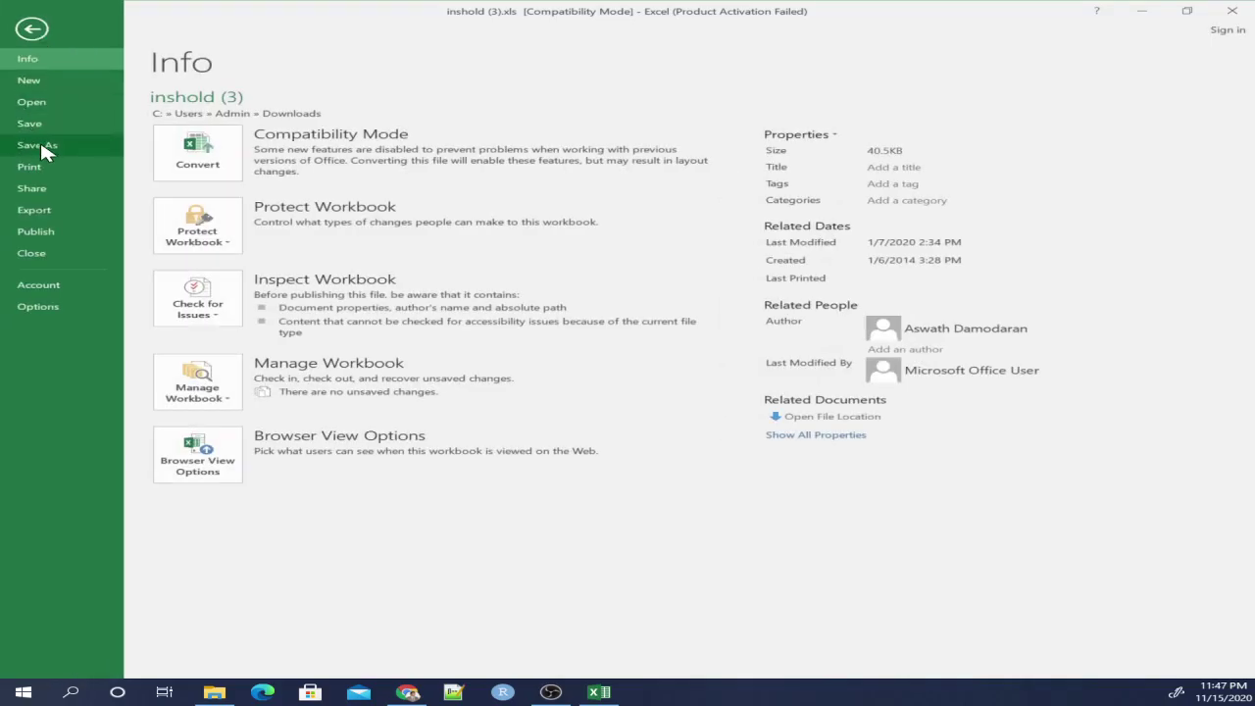
left_click(41, 145)
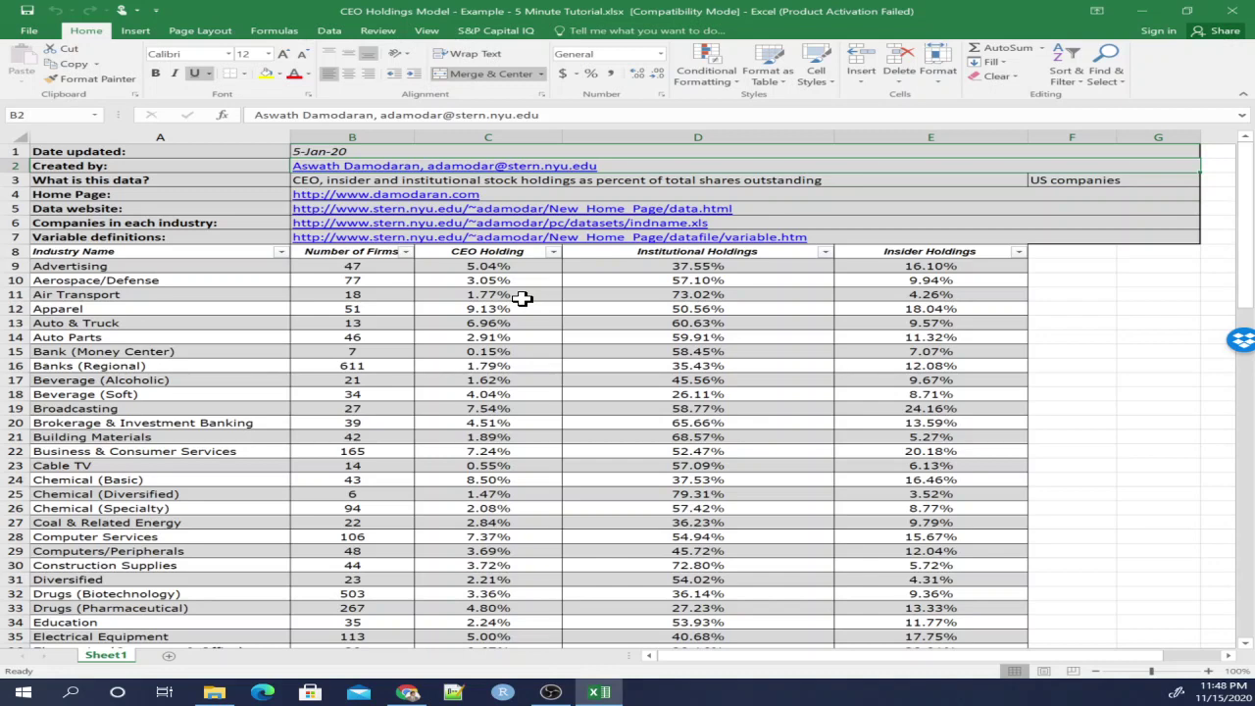
Select the CEO Holding column from header cell C8 down to row 104.
left_click(502, 253)
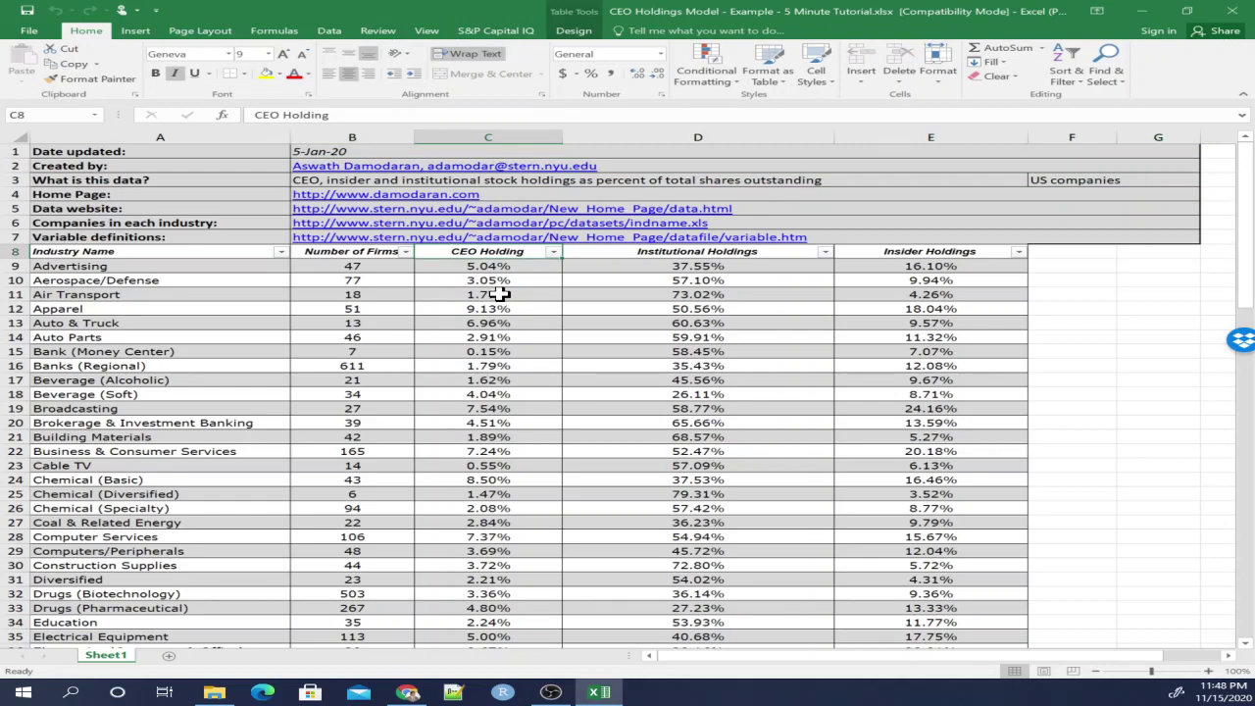
left_click(759, 266)
left_click(761, 255)
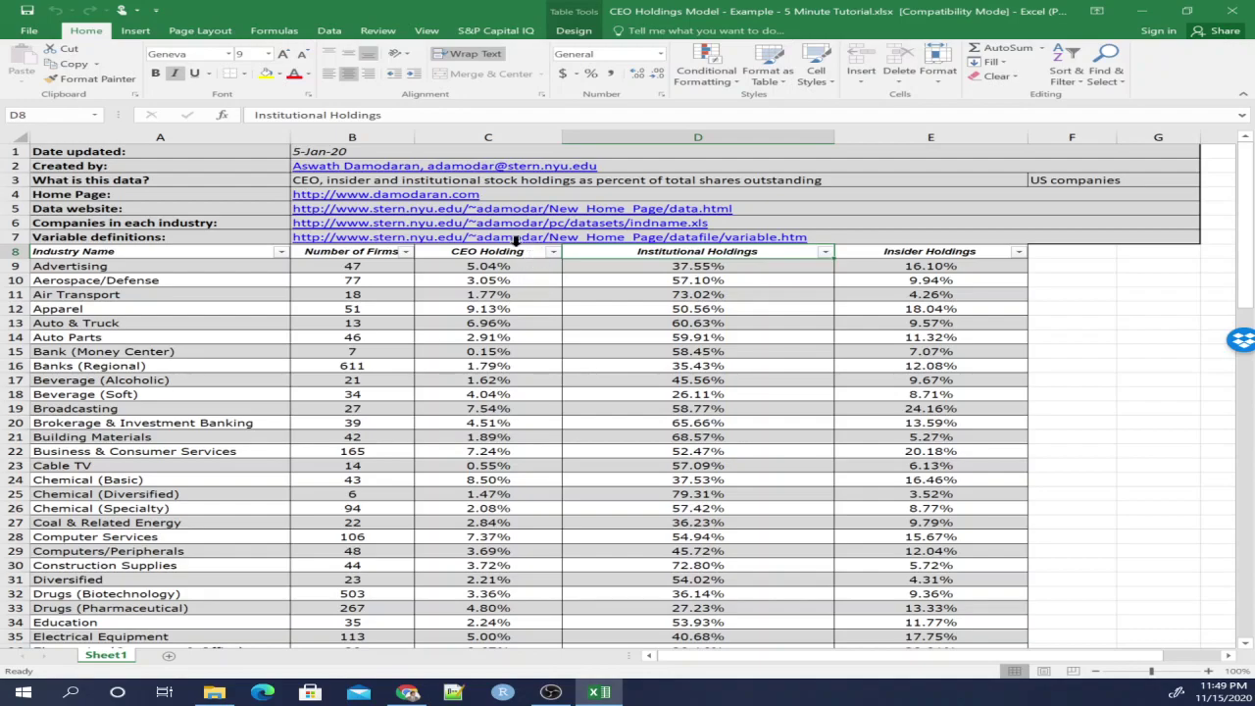
left_click_drag(509, 251, 535, 601)
Copy the CEO Holding column into column A of a new Sheet2 and autofit it.
key("ctrl+c")
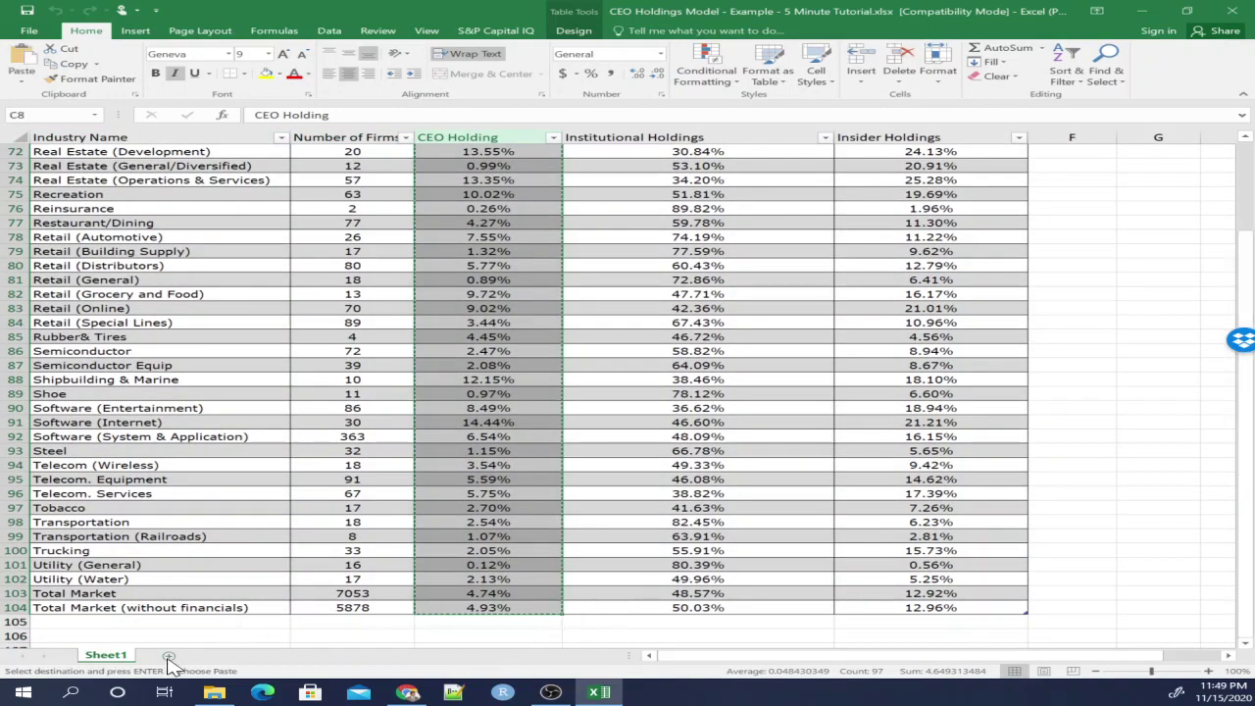
left_click(168, 656)
key("ctrl+v")
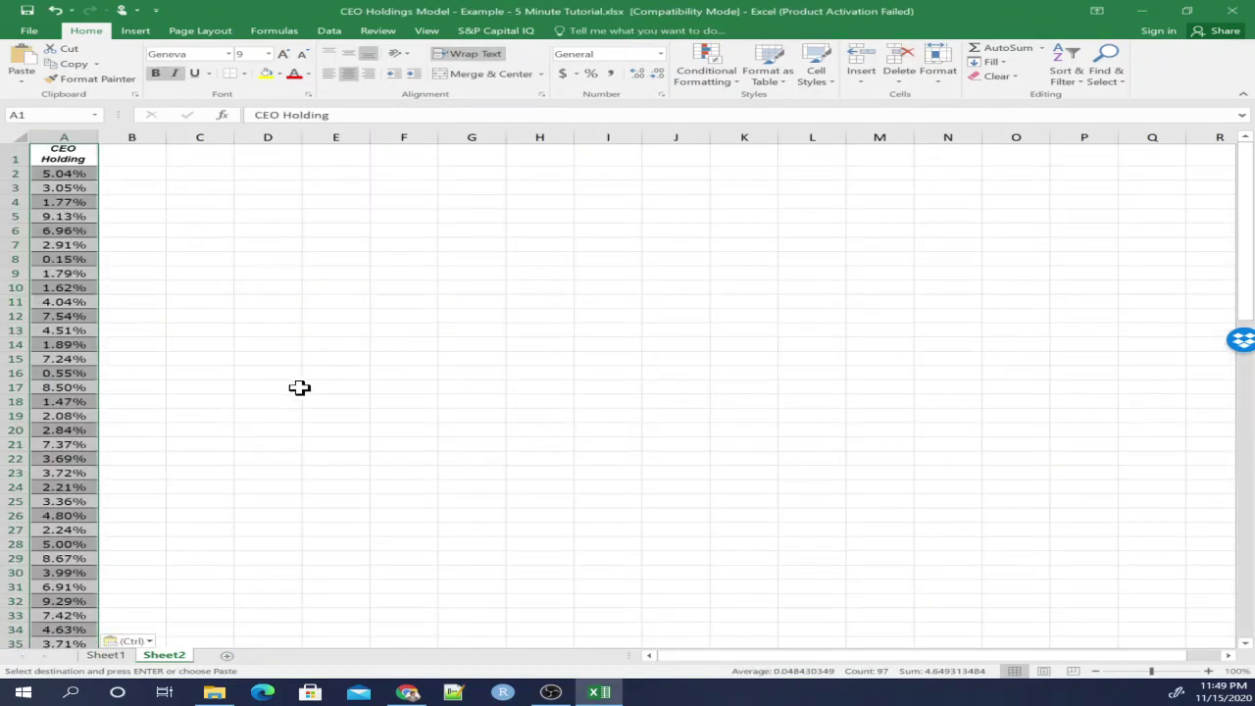
double_click(98, 135)
Copy Institutional Holdings D8:D104 from Sheet1 and paste it at Sheet2 cell B1.
left_click(103, 654)
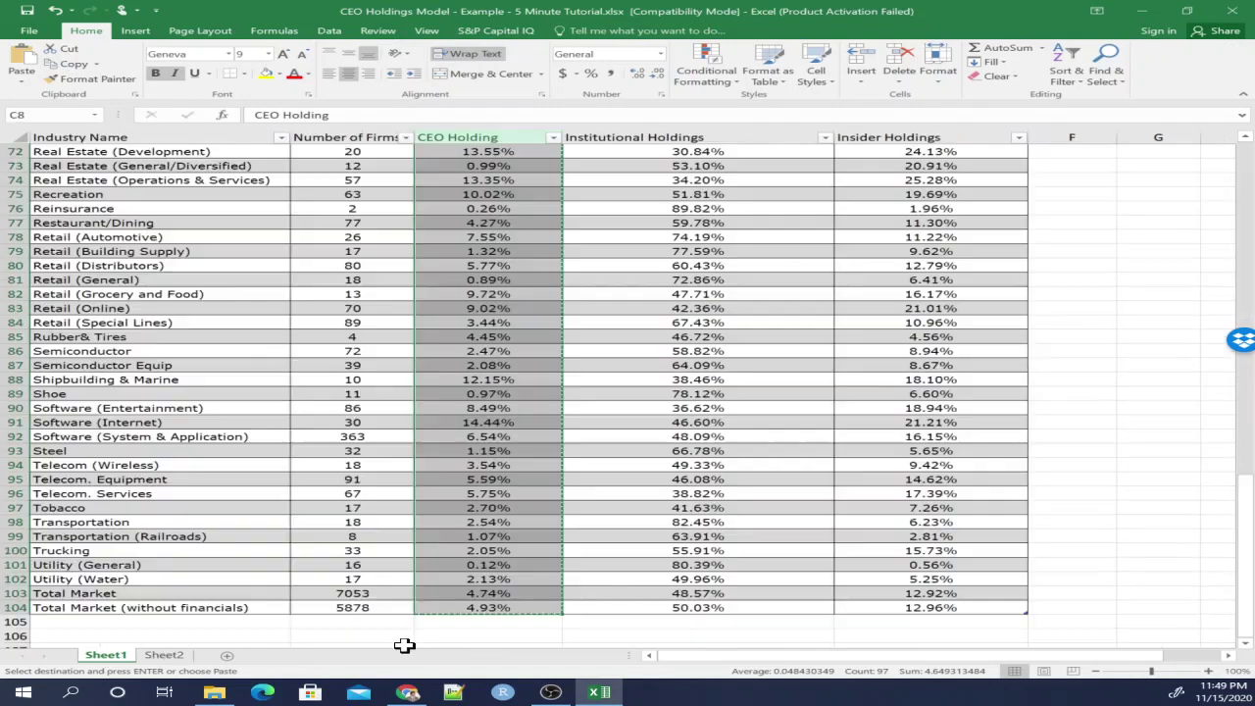
left_click(652, 605)
key("ctrl+Up")
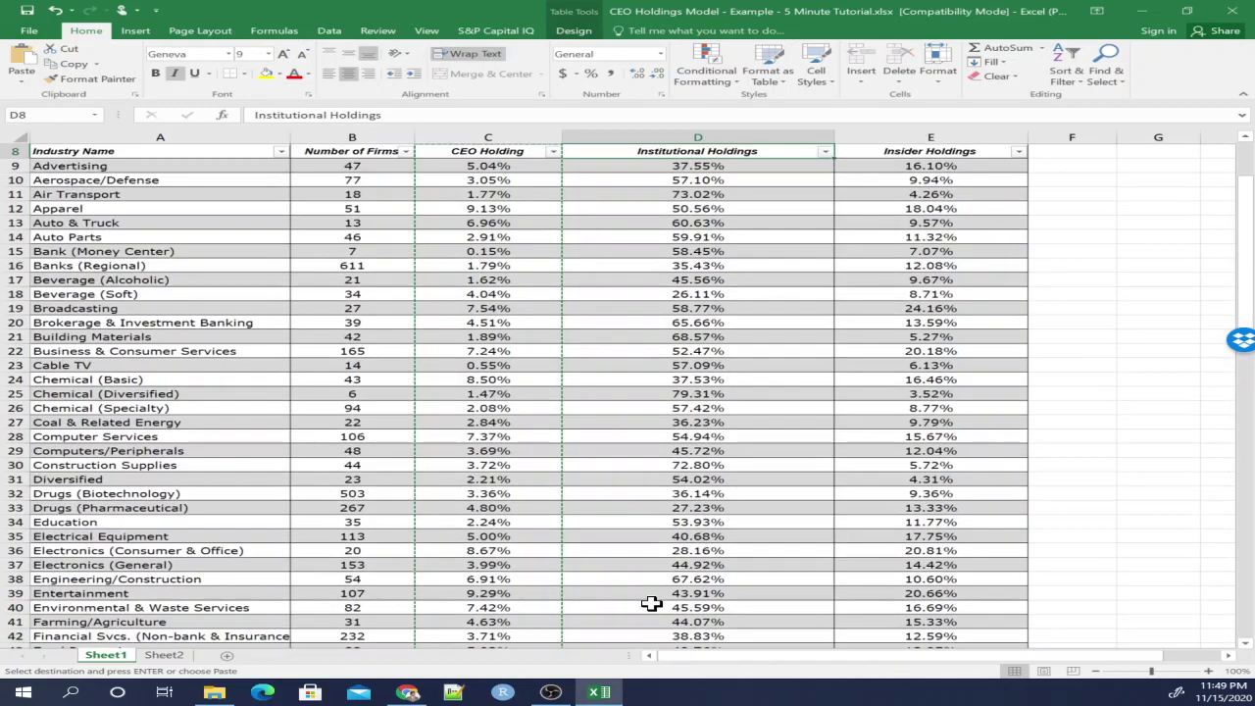
key("Up")
key("ctrl+shift+Down")
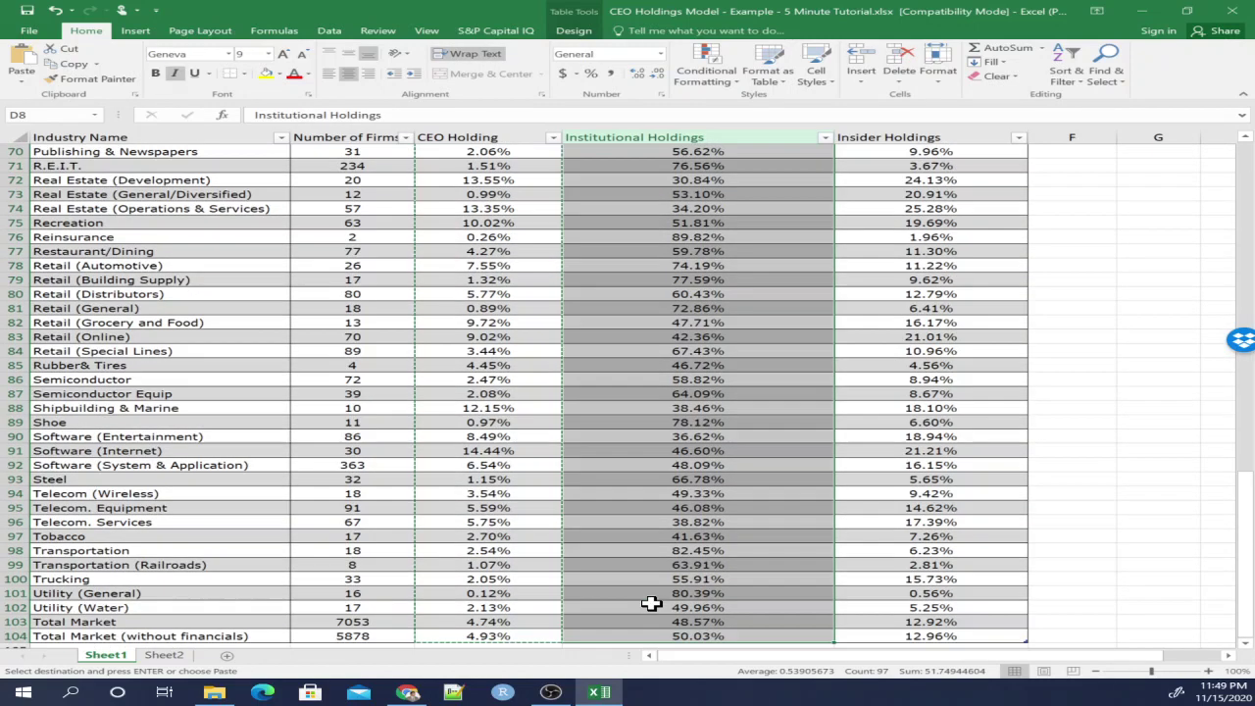
key("ctrl+c")
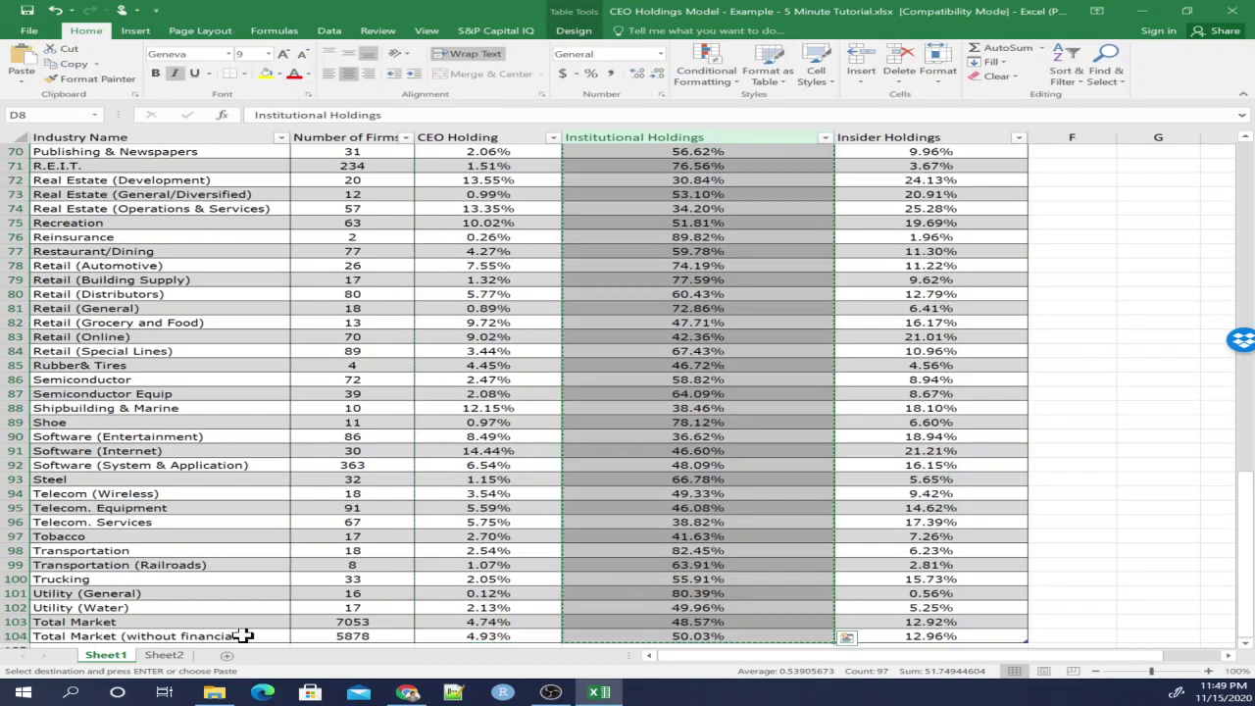
left_click(177, 645)
left_click(175, 655)
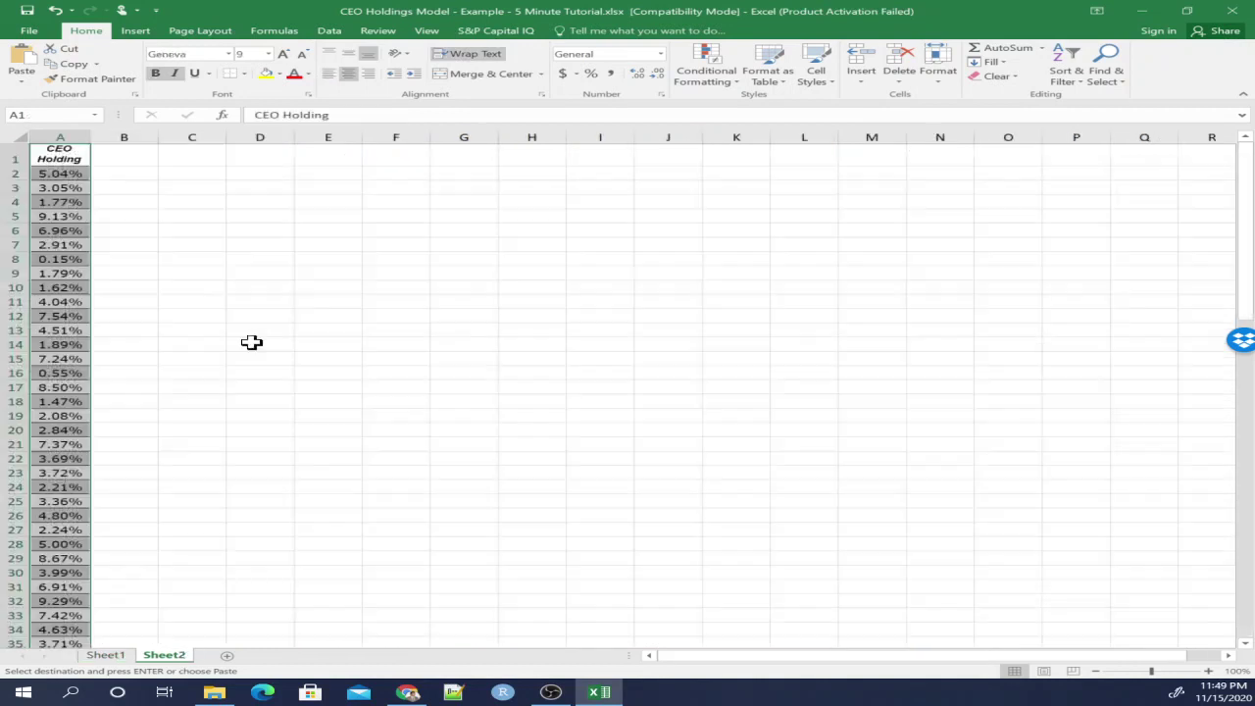
left_click(154, 153)
key("ctrl+v")
left_click(193, 161)
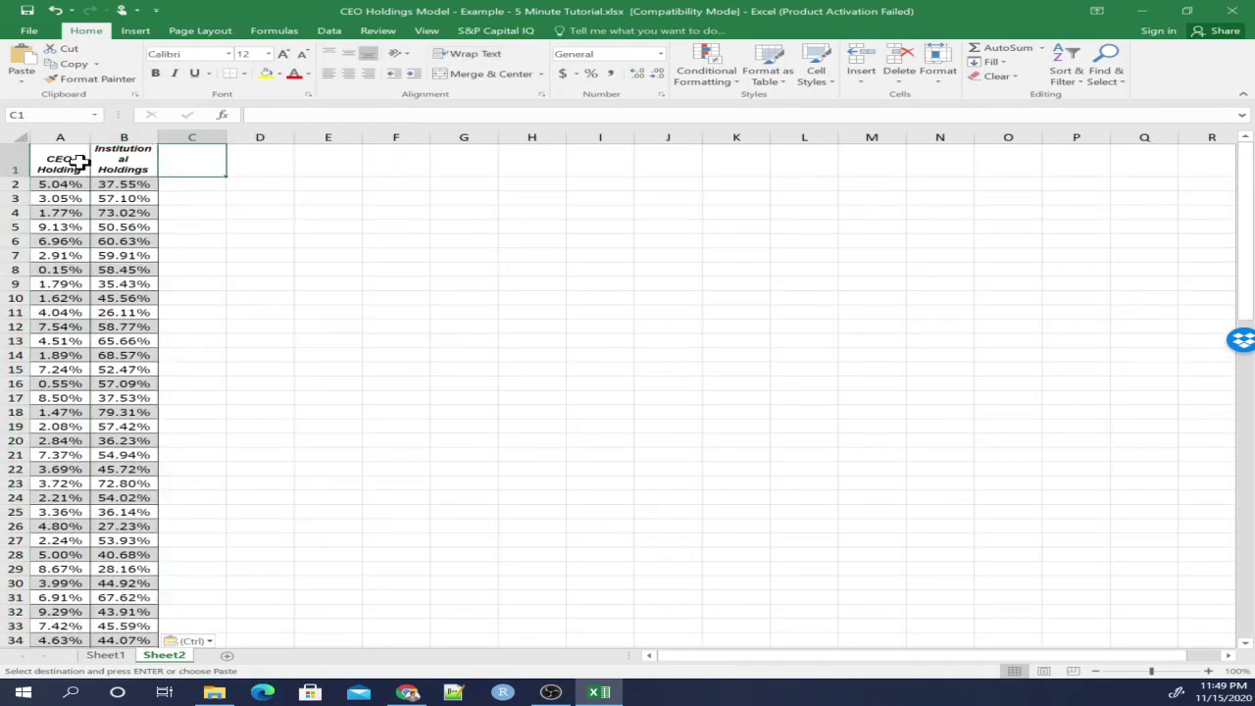
left_click(12, 153)
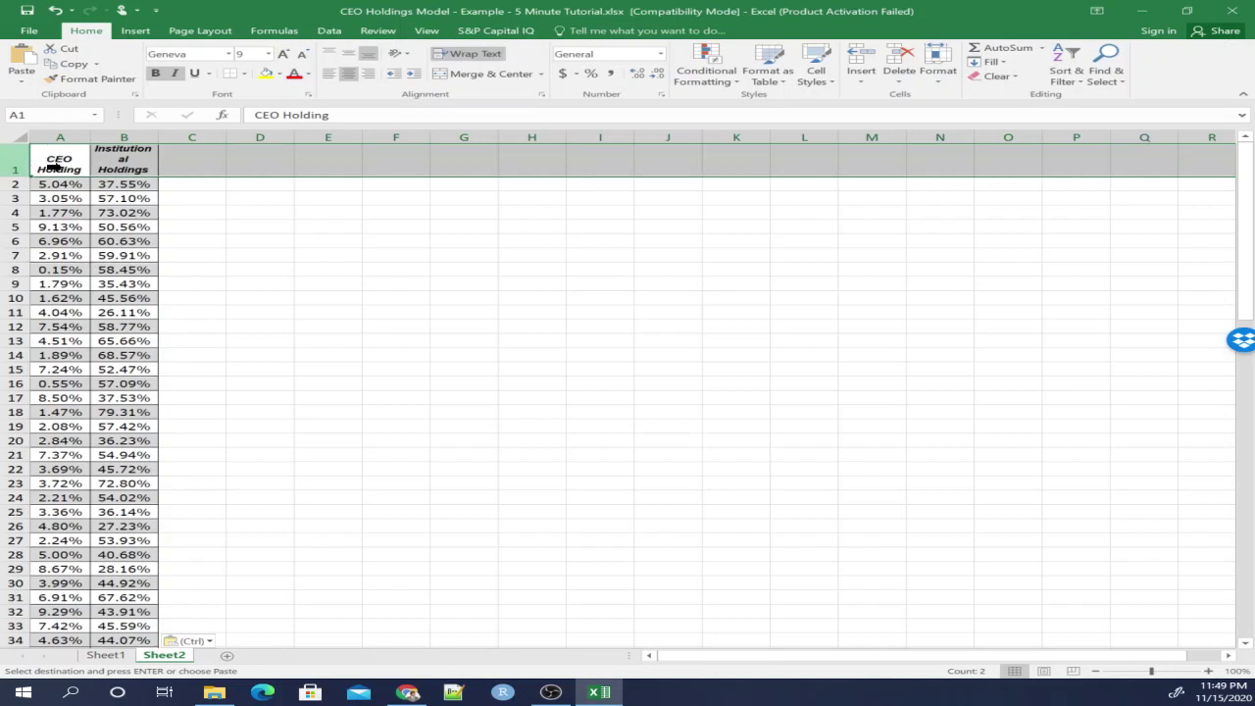
Insert a new row 1, label A1 'Y - Variable', and autofit column A.
right_click(20, 159)
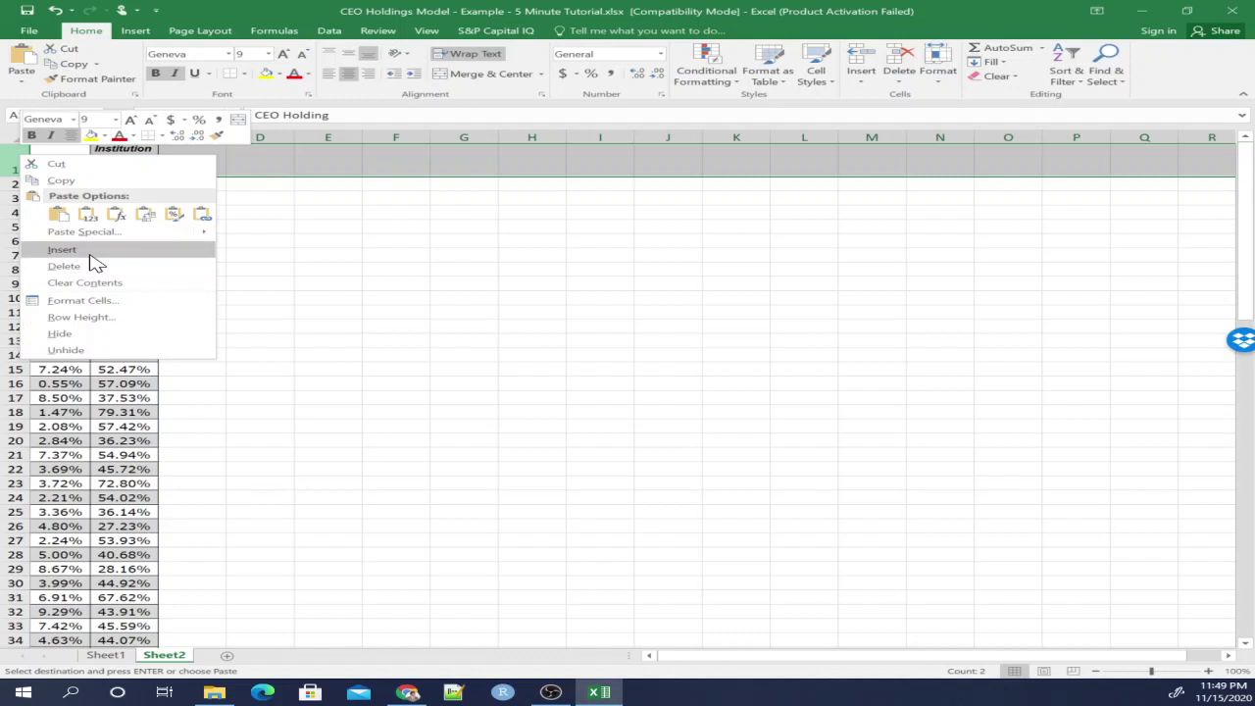
left_click(89, 257)
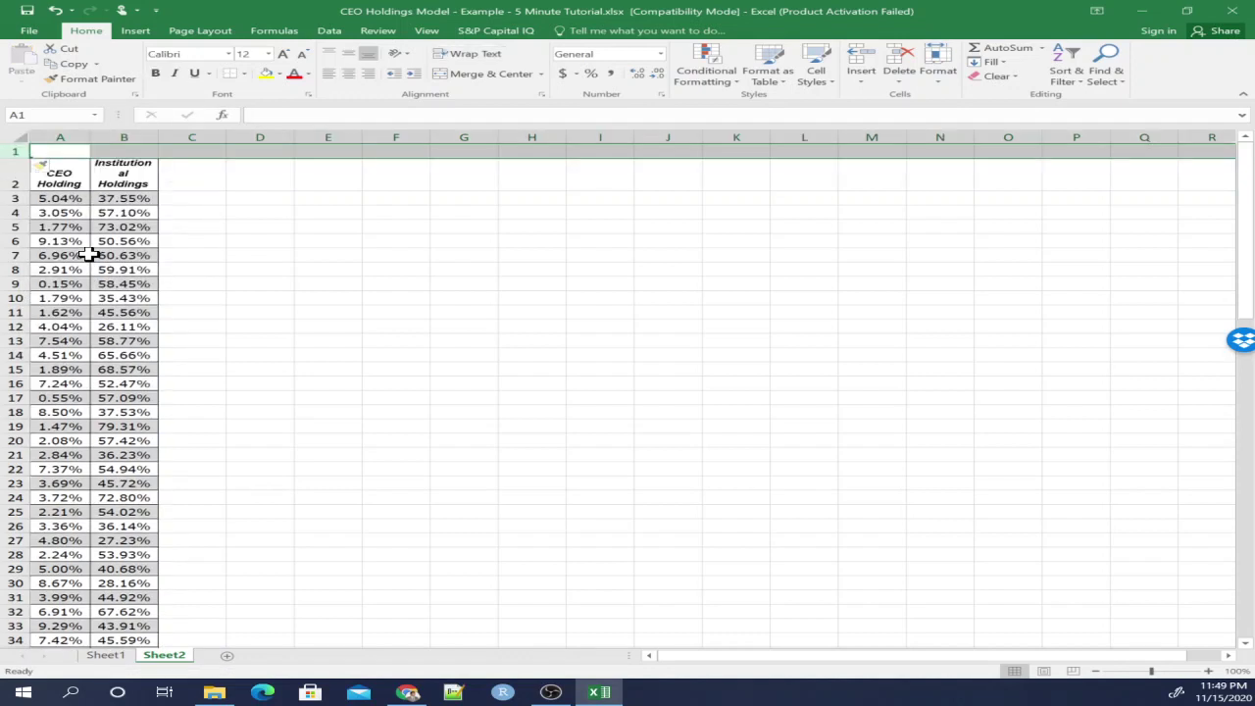
left_click(36, 154)
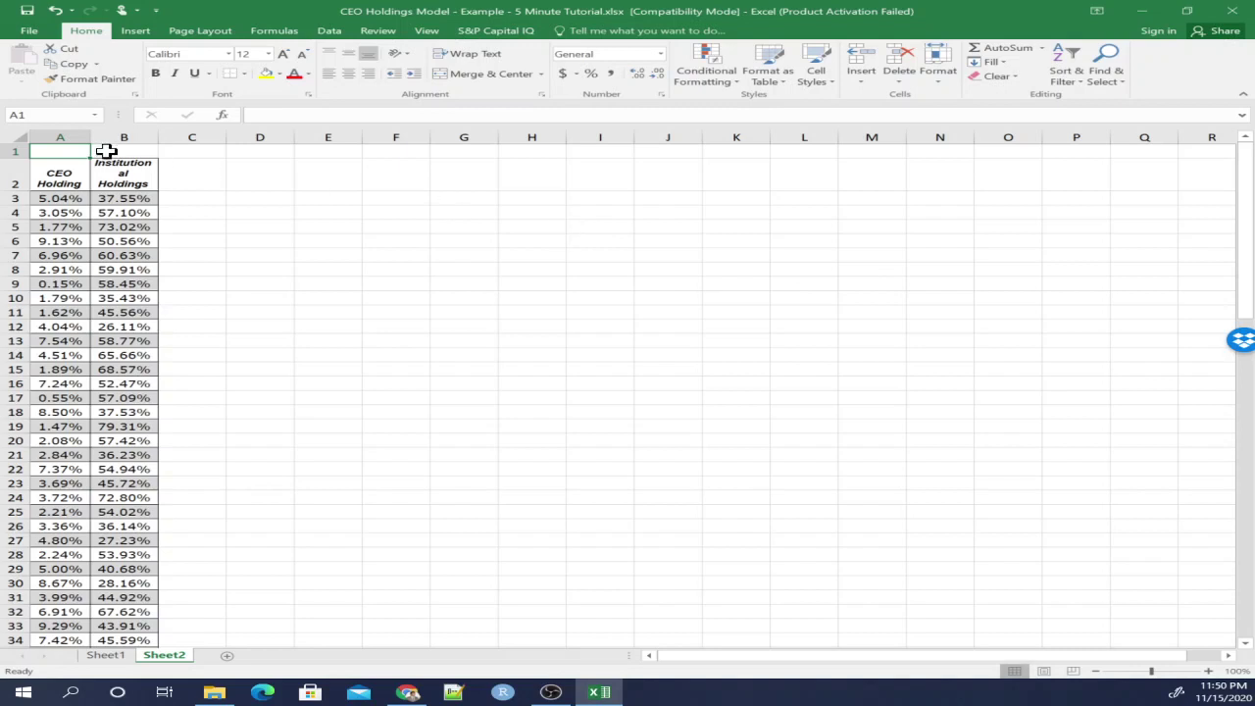
double_click(69, 153)
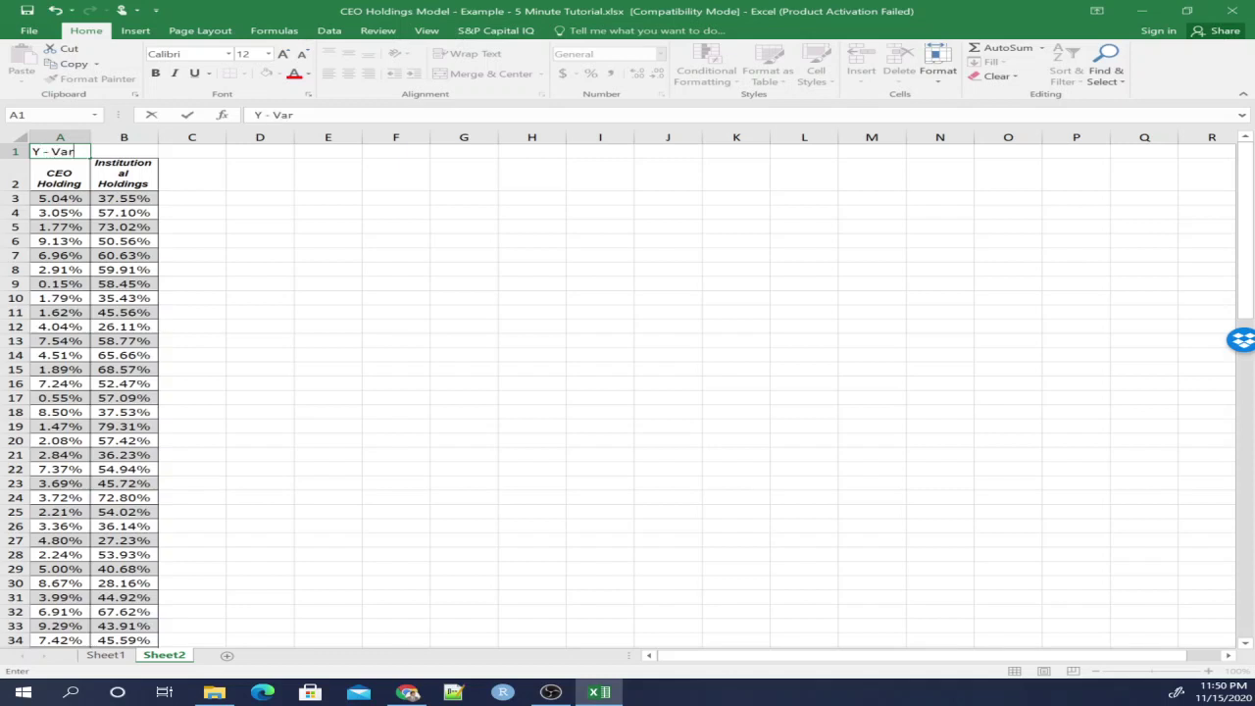
key("Return")
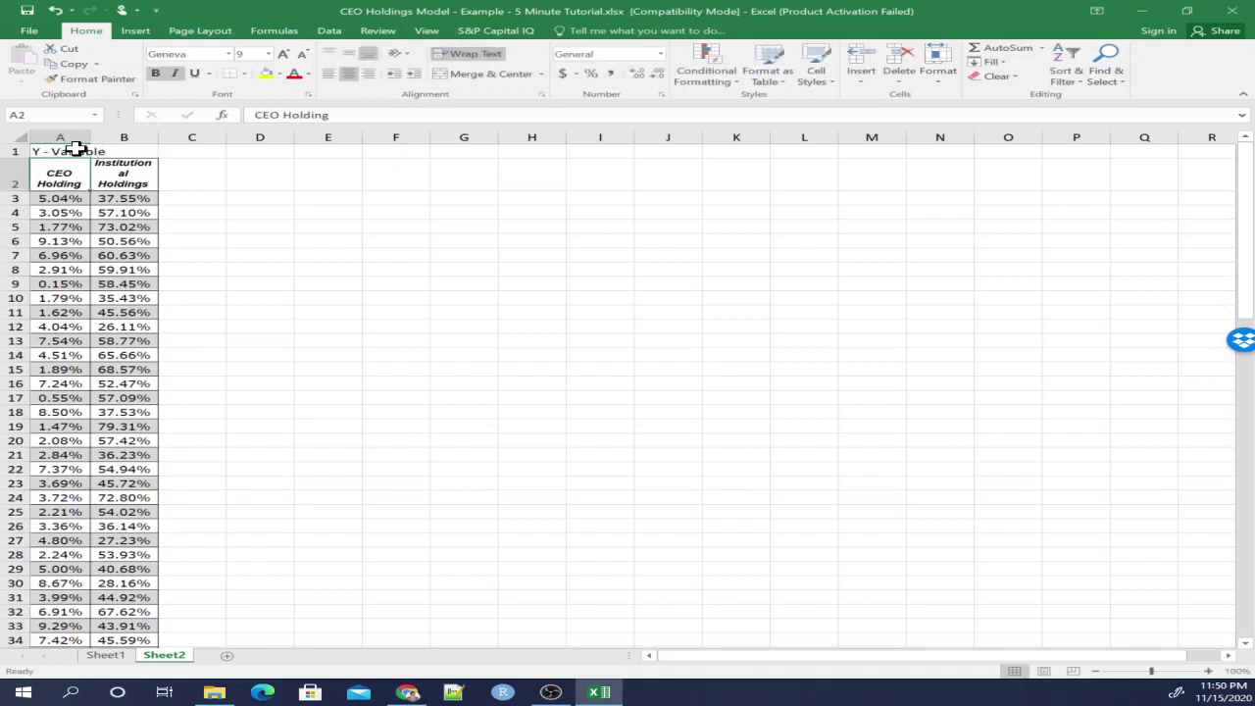
double_click(92, 135)
Label B1 'X - Variable' and autofit column B.
left_click(149, 147)
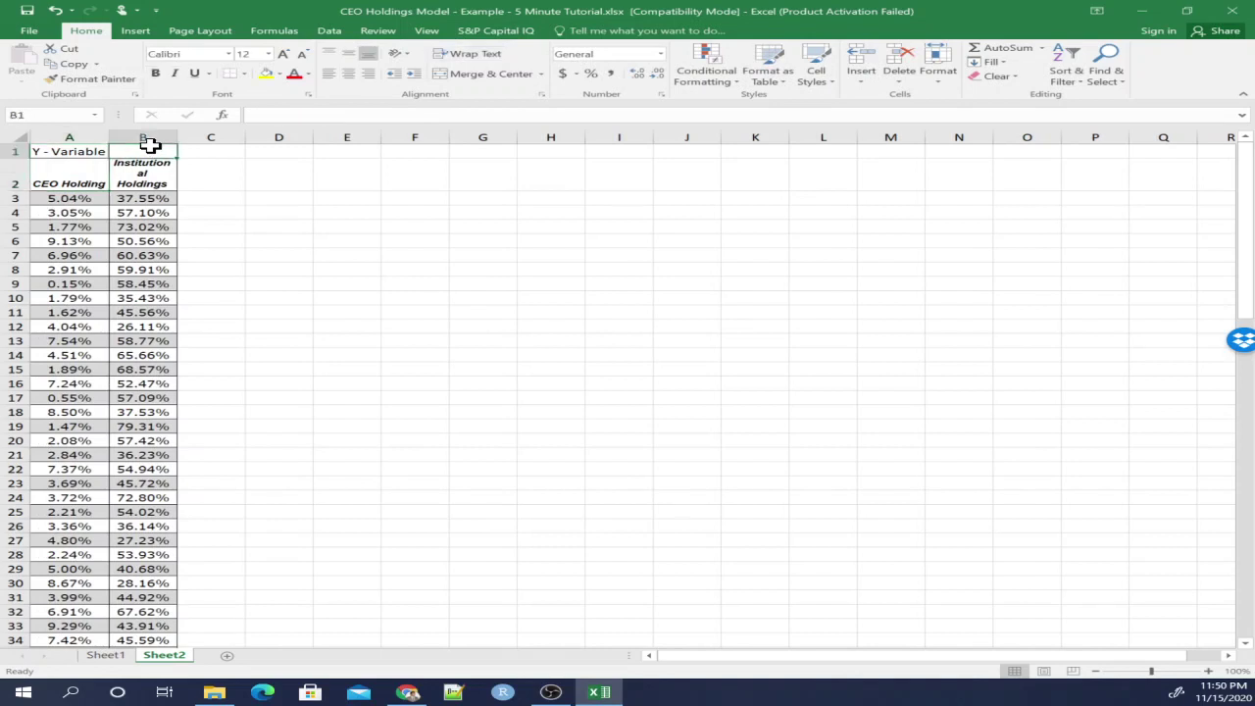
type("X")
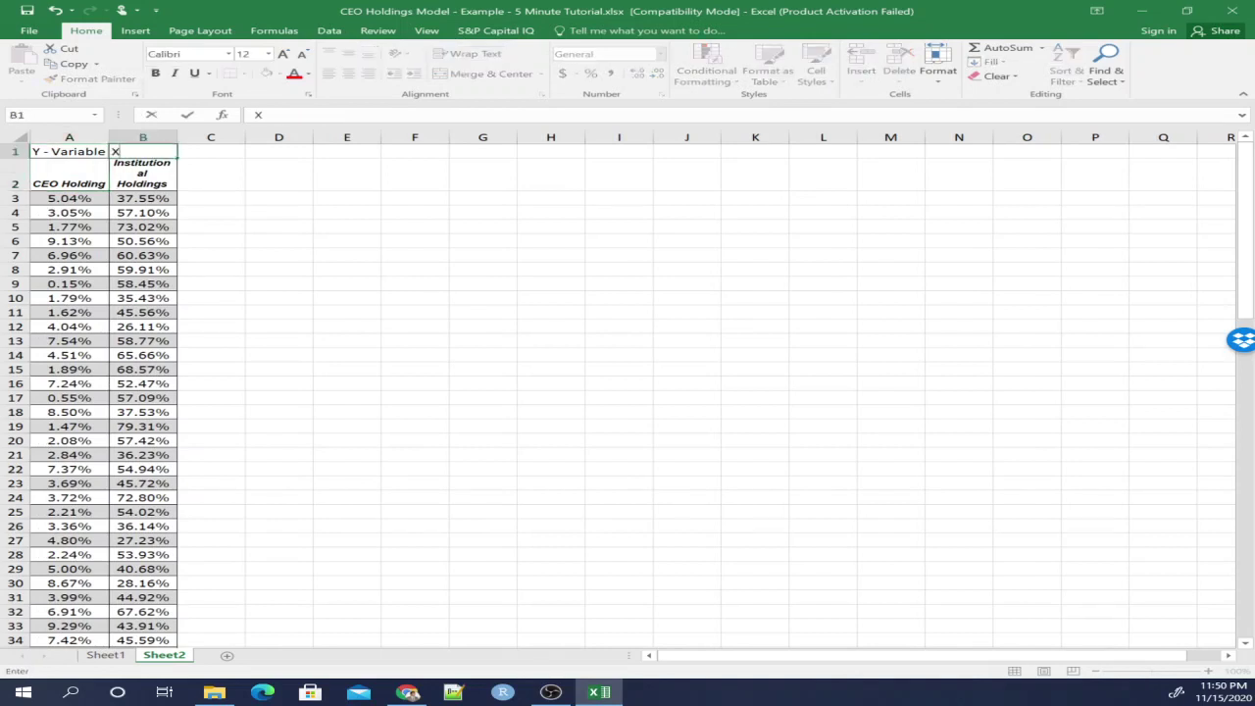
type(" - Variable")
key("Return")
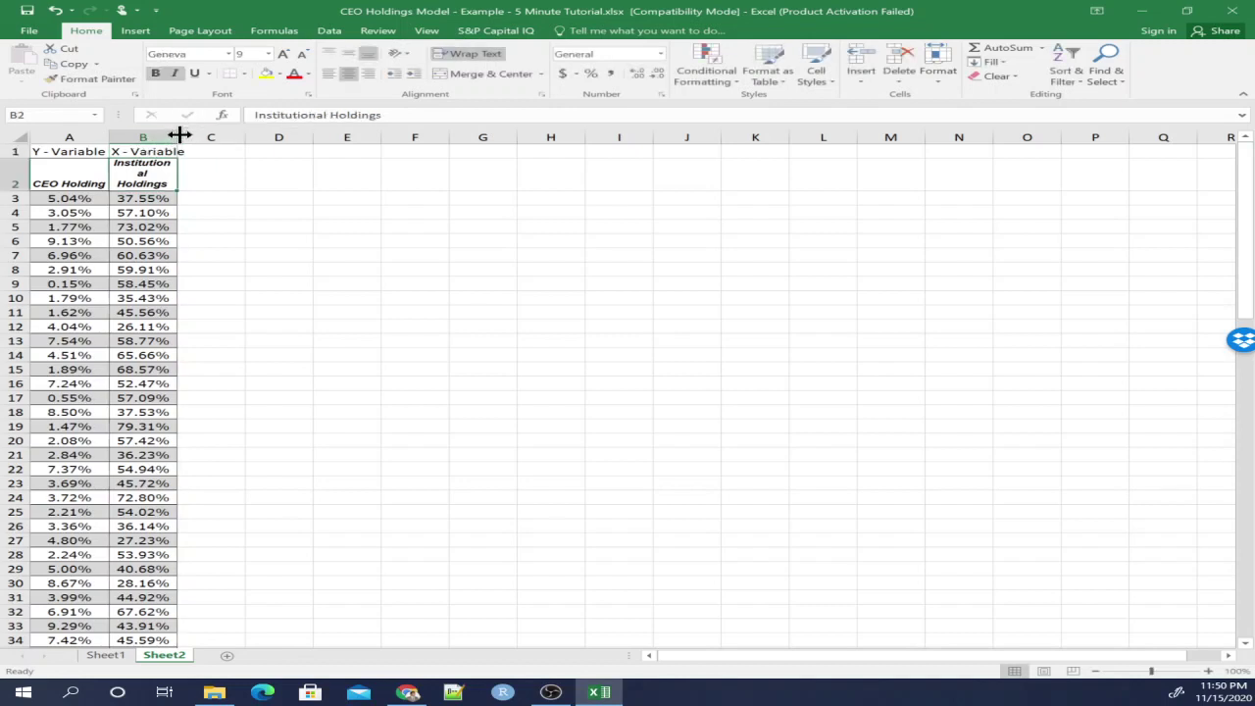
double_click(179, 134)
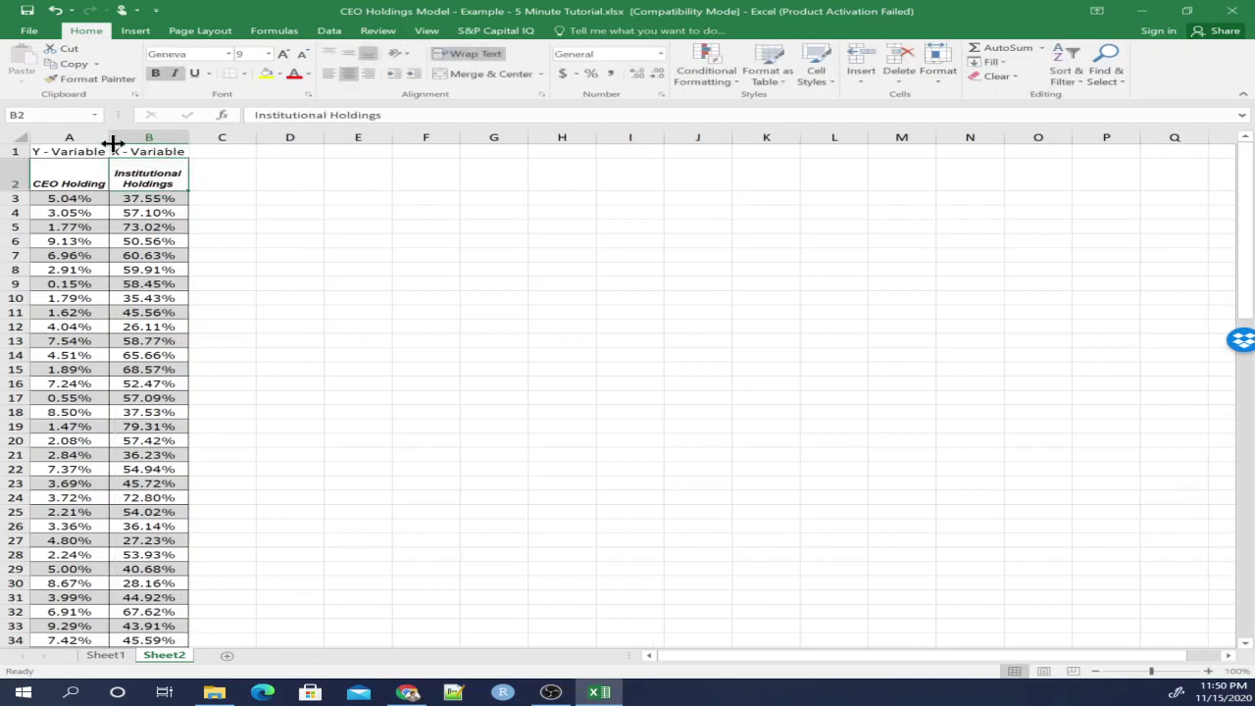
left_click(242, 178)
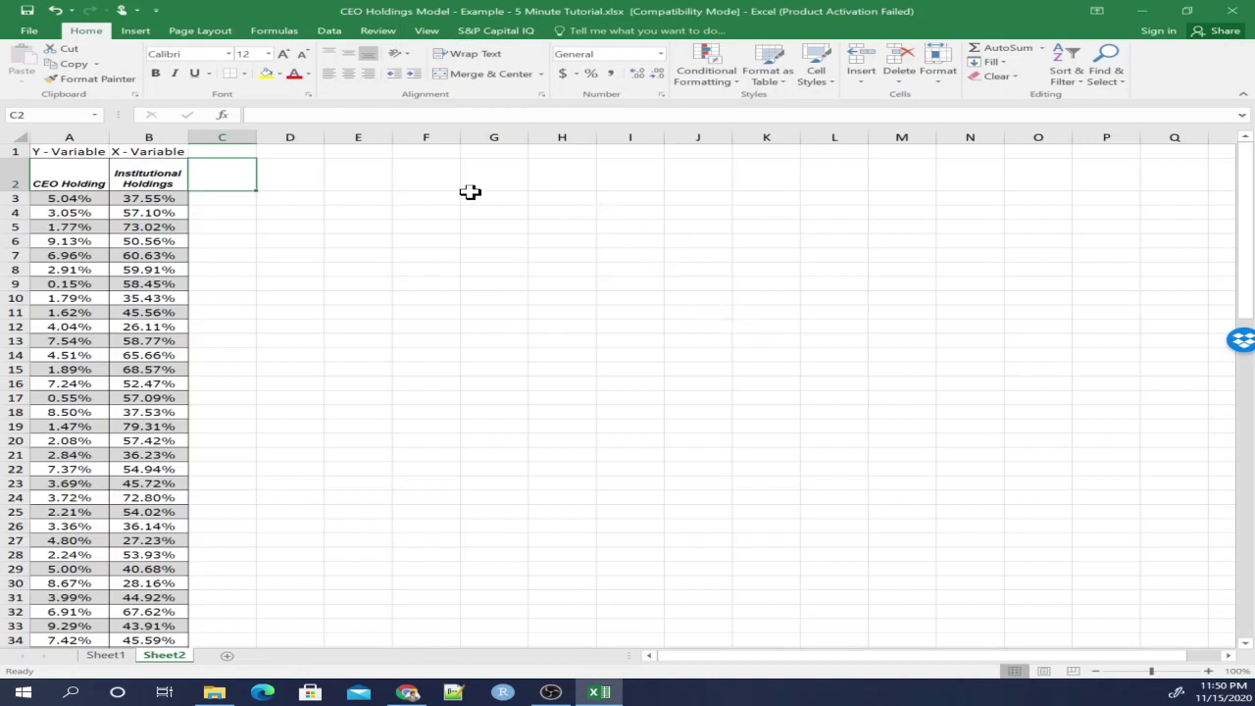
Check the Data Analysis tools, cancel the dialog, and go to the File Info page.
left_click(330, 31)
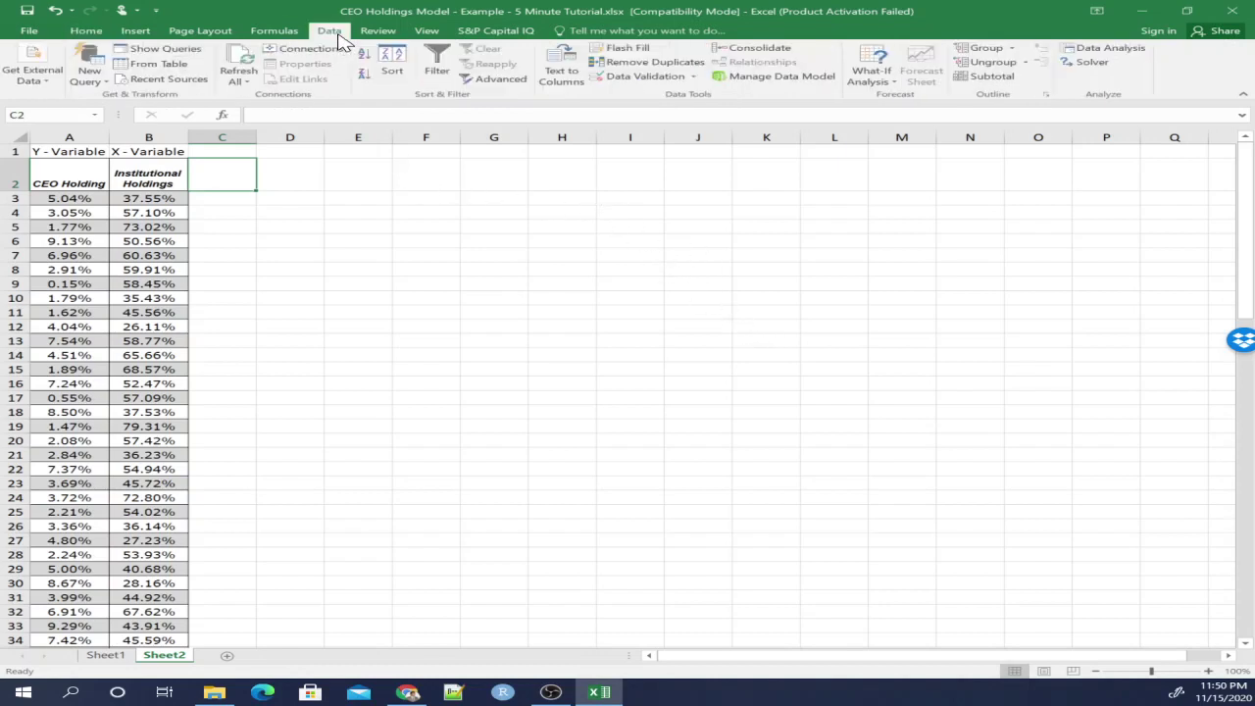
left_click(1103, 53)
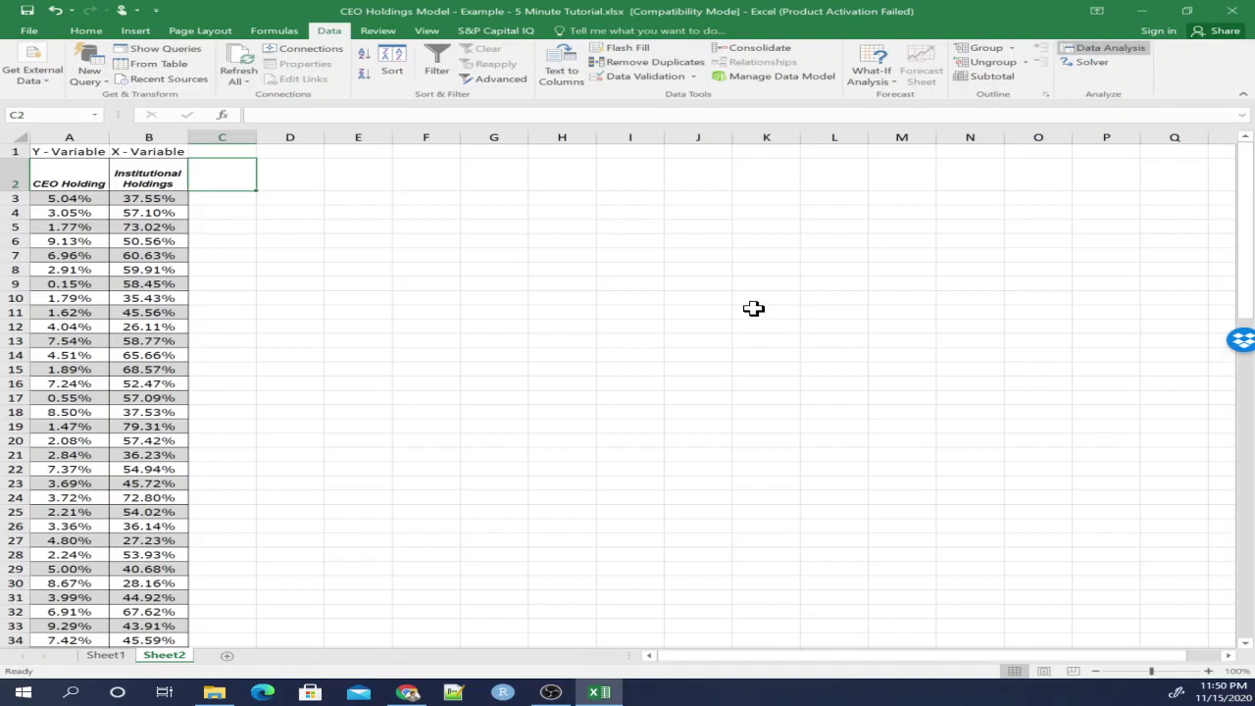
left_click(795, 249)
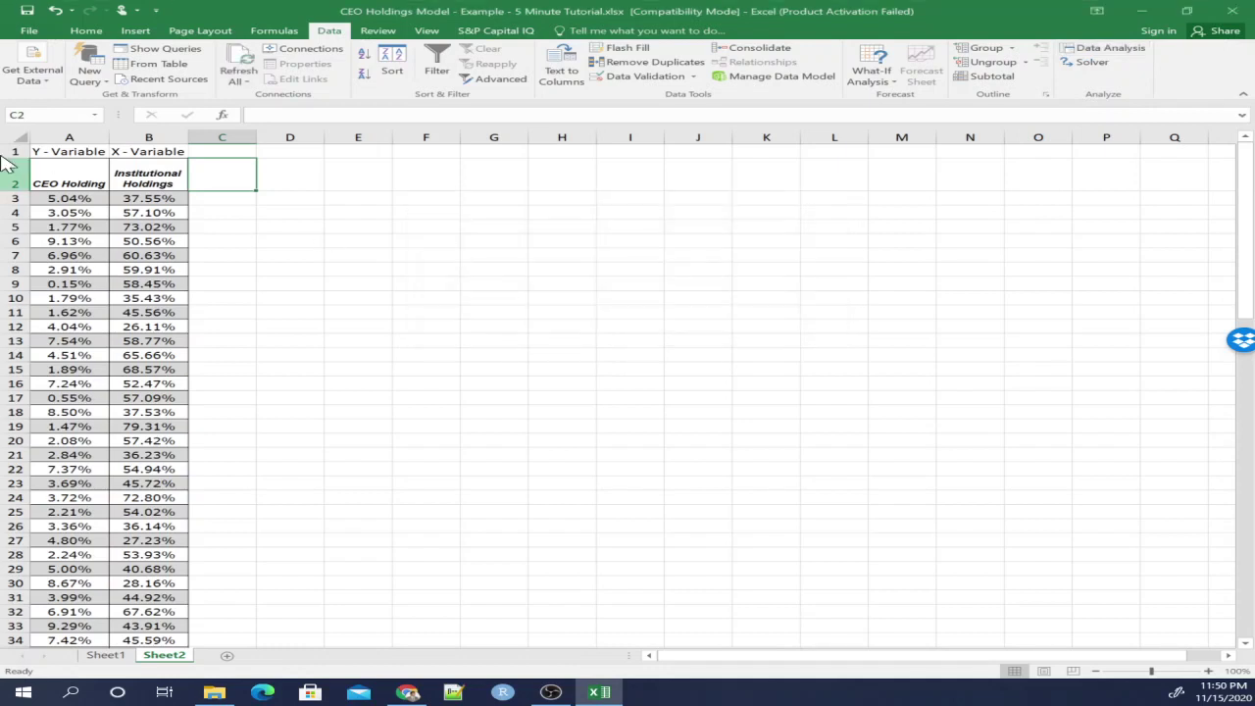
left_click(30, 31)
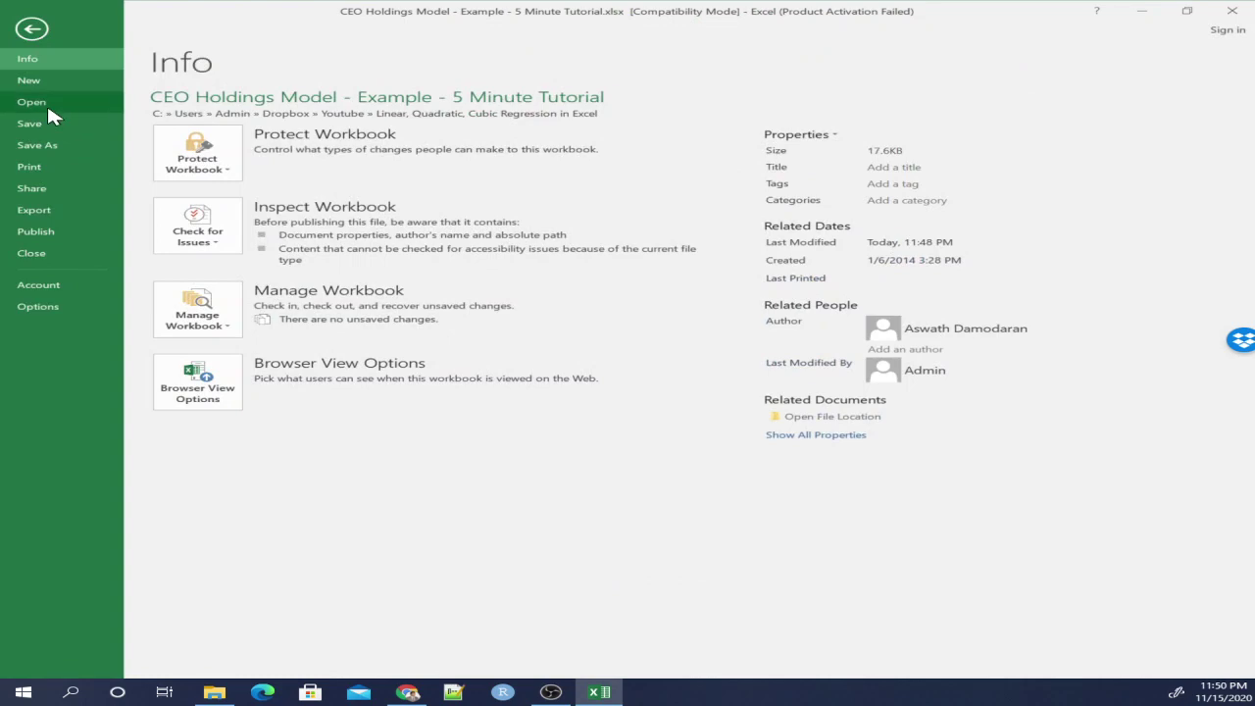
Enable the Analysis ToolPak and Solver add-ins through Options > Add-ins.
left_click(26, 312)
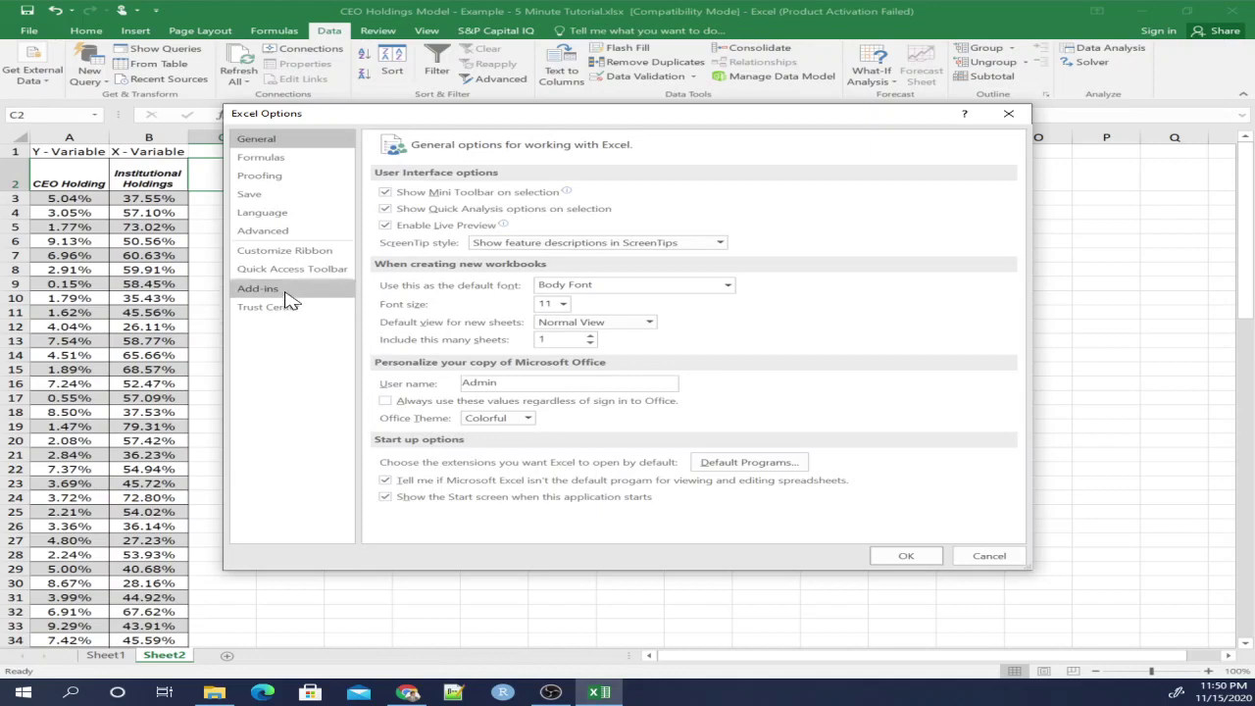
left_click(289, 292)
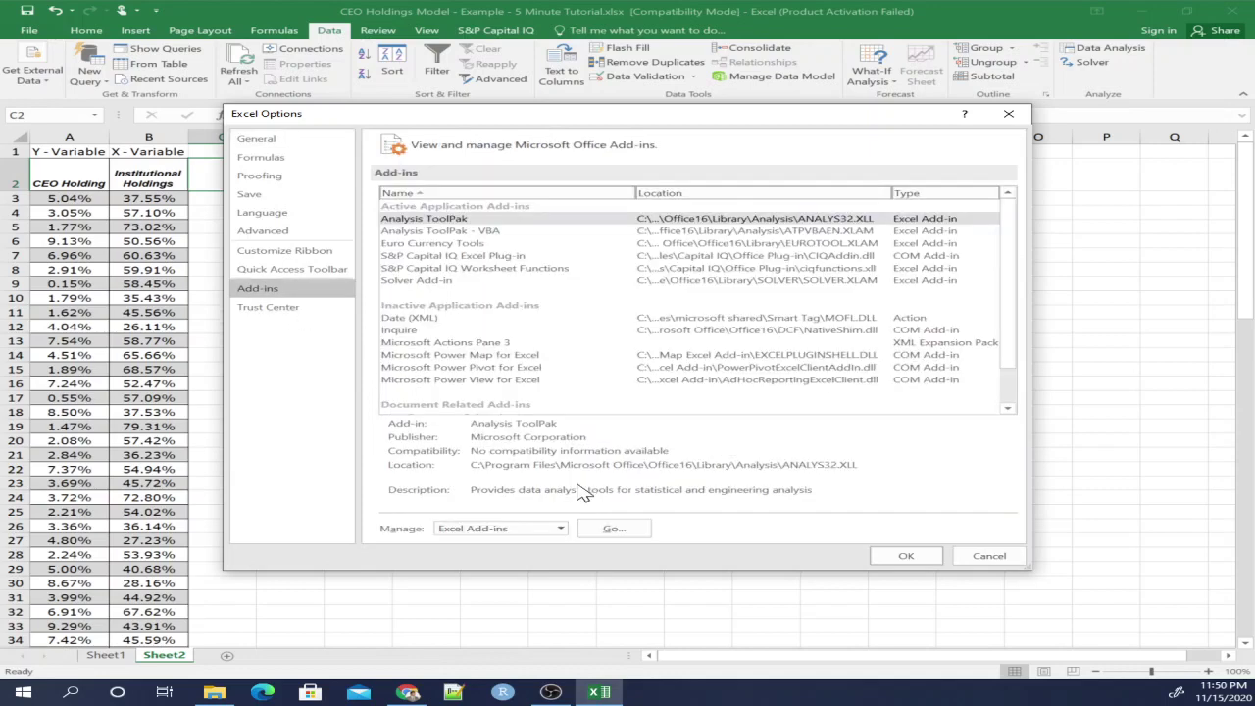
left_click(598, 533)
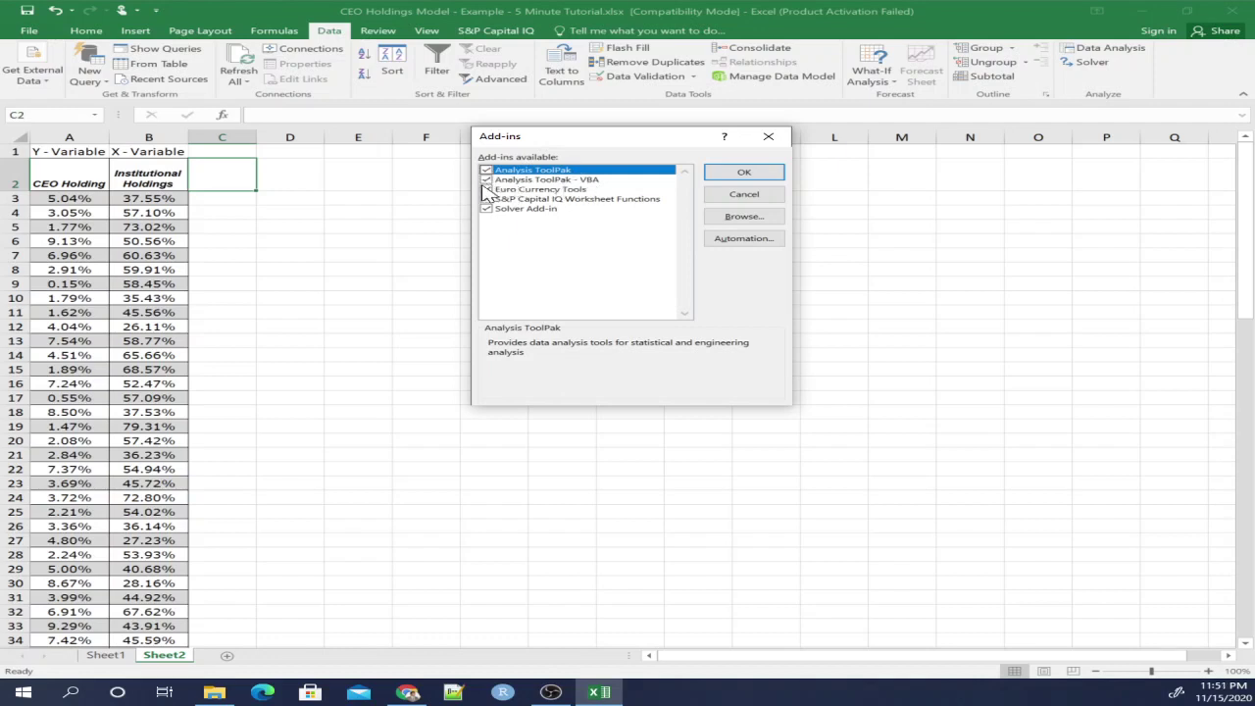
left_click(743, 175)
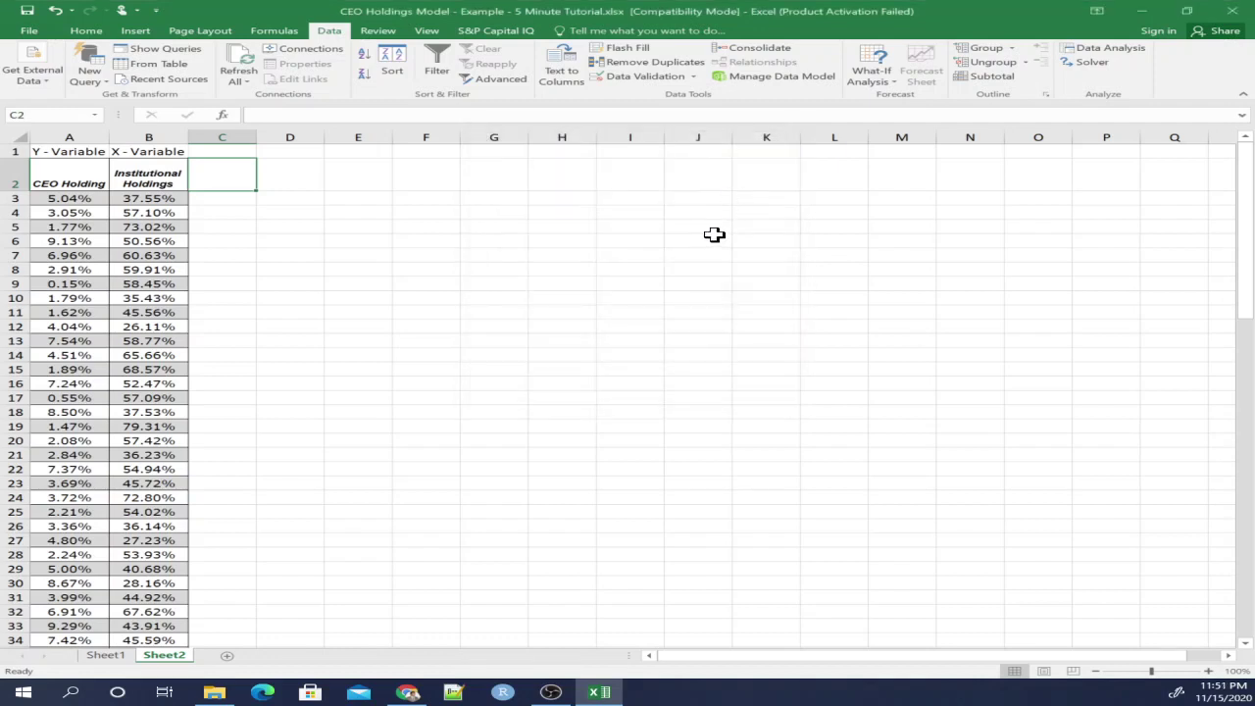
Choose the Regression tool from the Data Analysis list.
left_click(1118, 54)
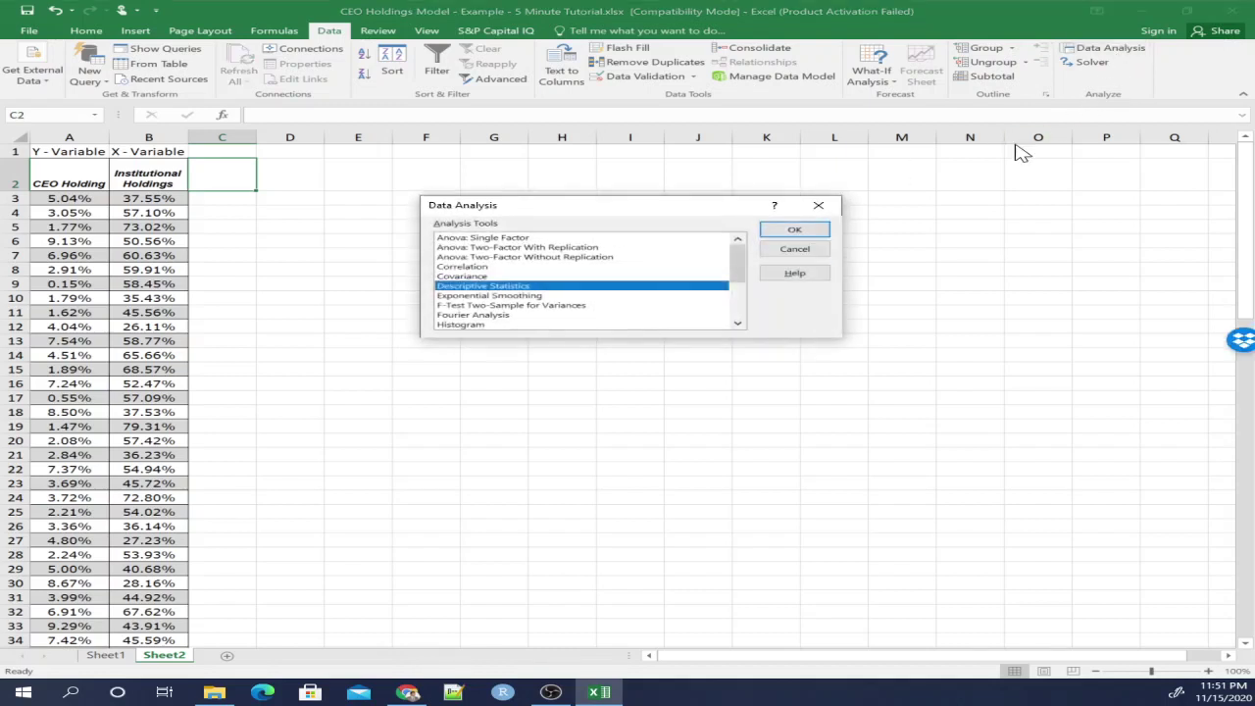
left_click(569, 257)
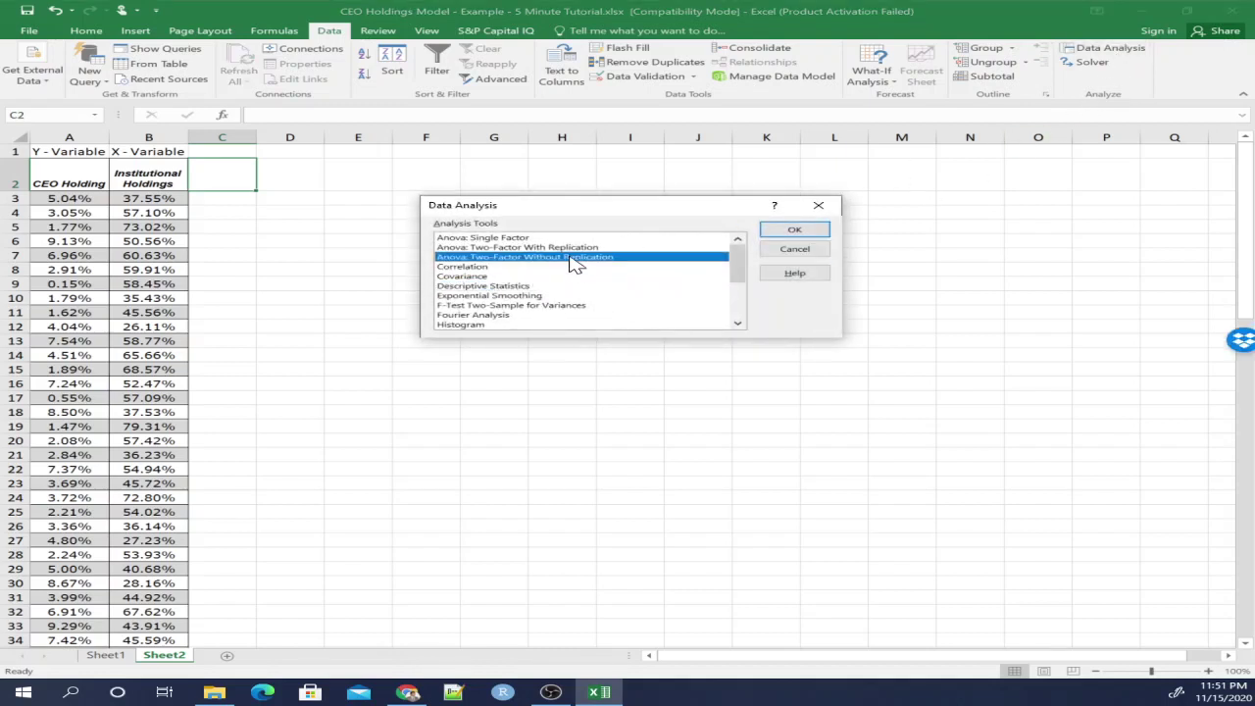
scroll(578, 285, "down", 3)
left_click(524, 278)
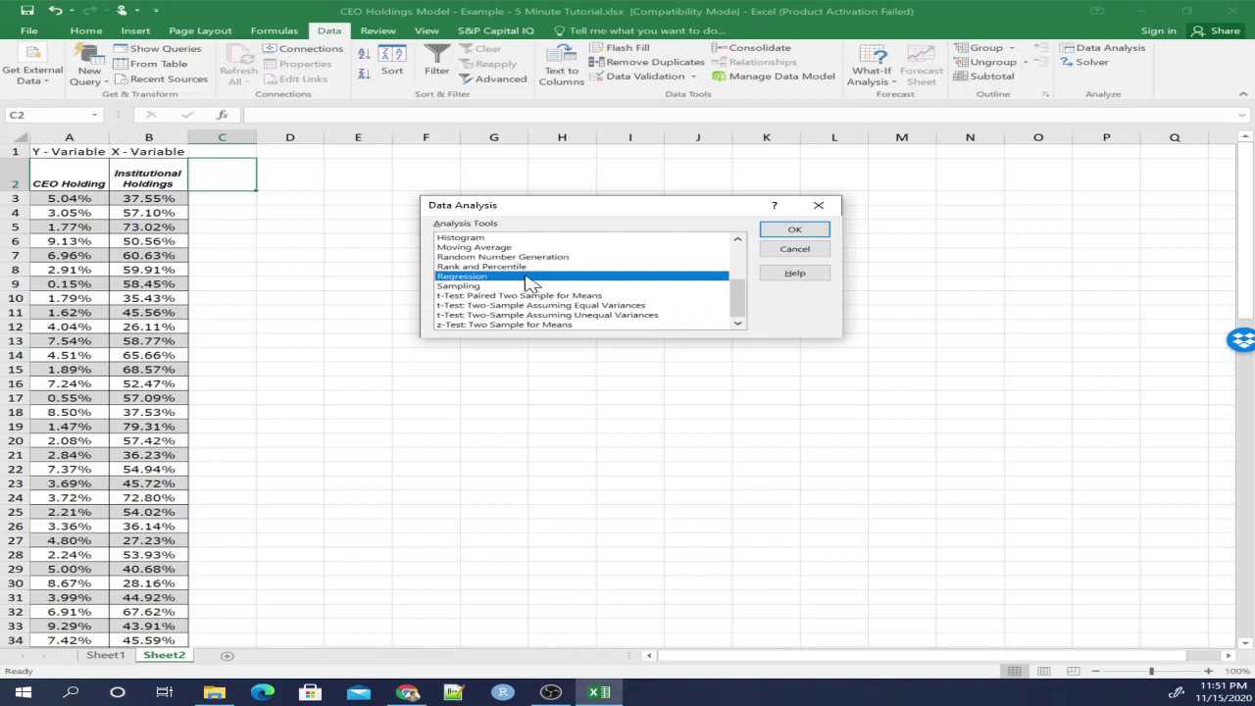
left_click(794, 231)
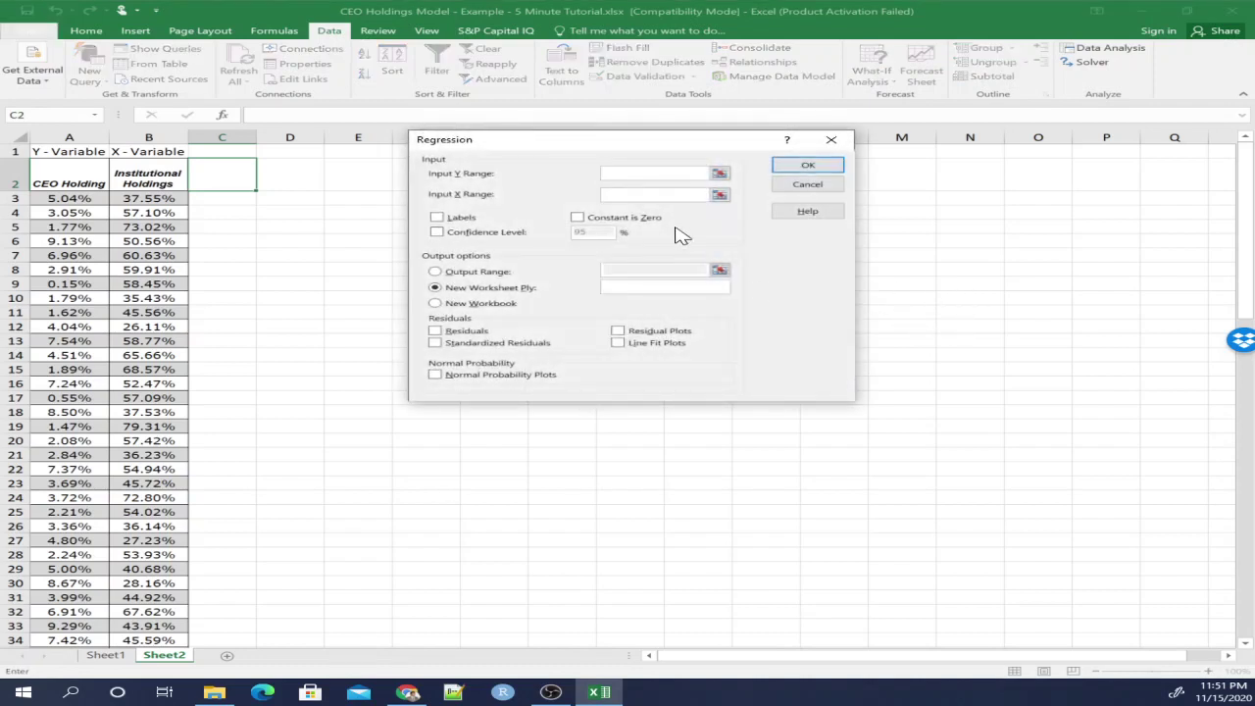
Set the Y input range to $A$2:$A$98 and the X input range to $B$2:$B$98.
left_click(719, 174)
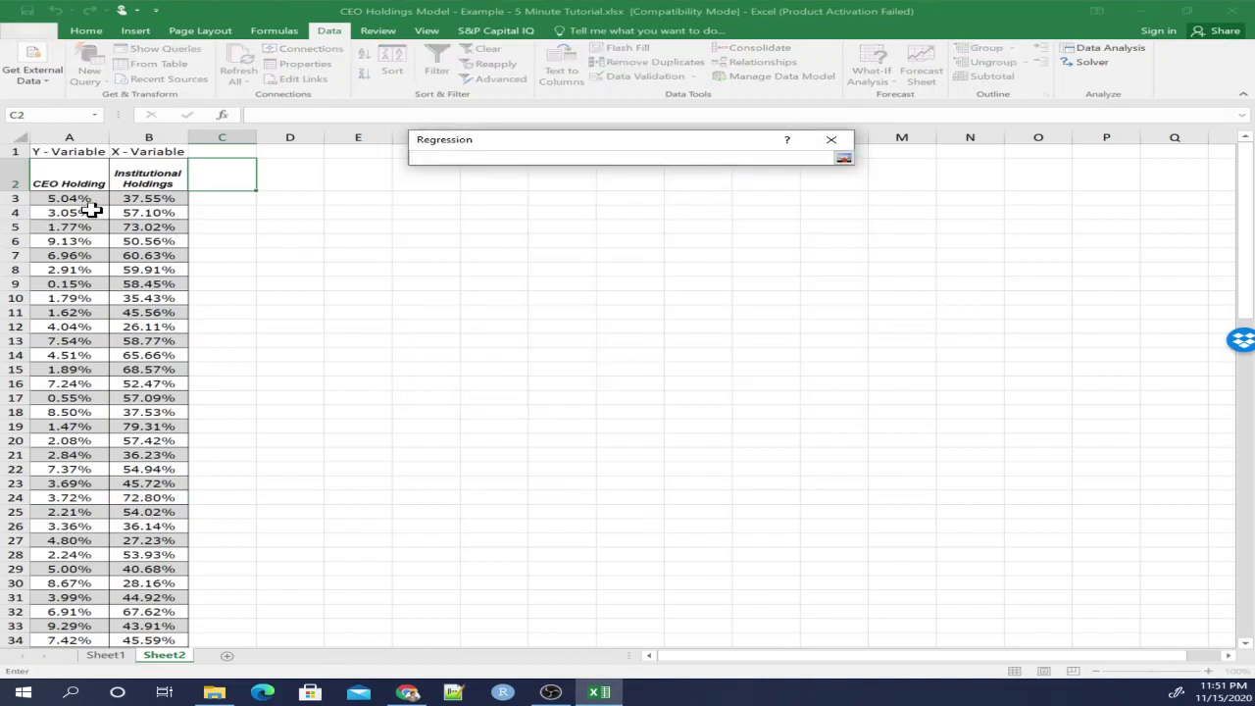
left_click(81, 177)
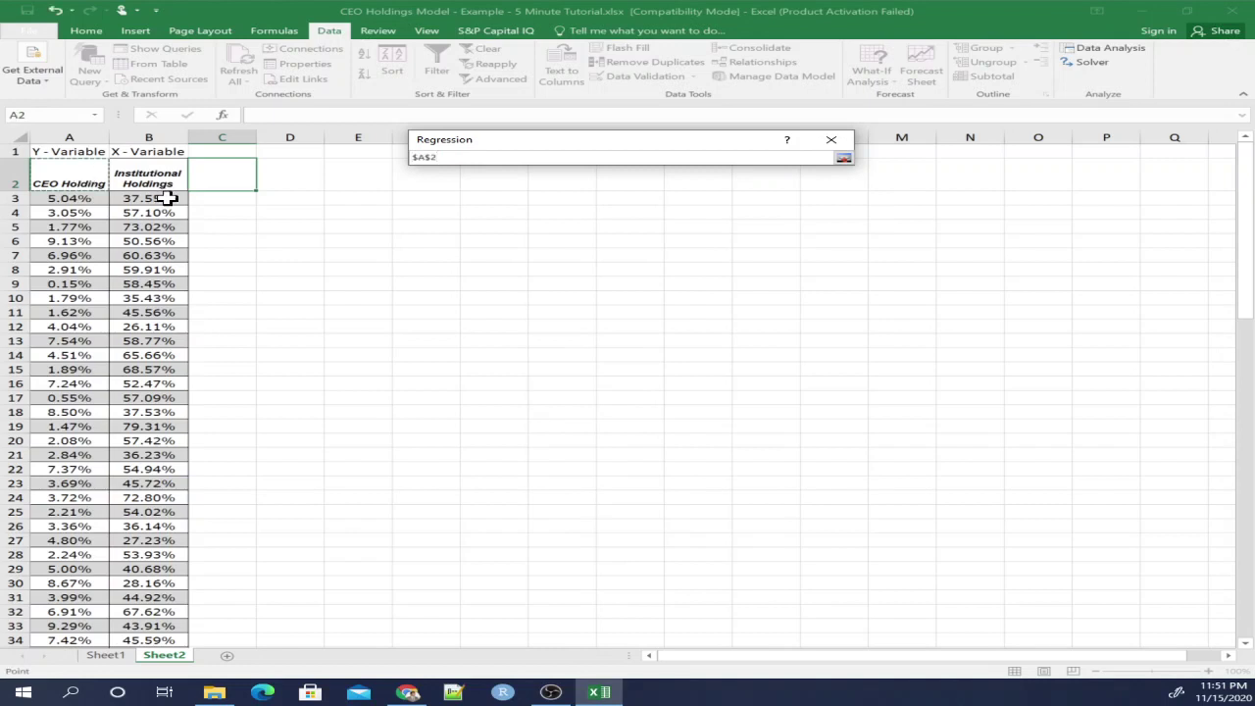
key("ctrl+shift+Down")
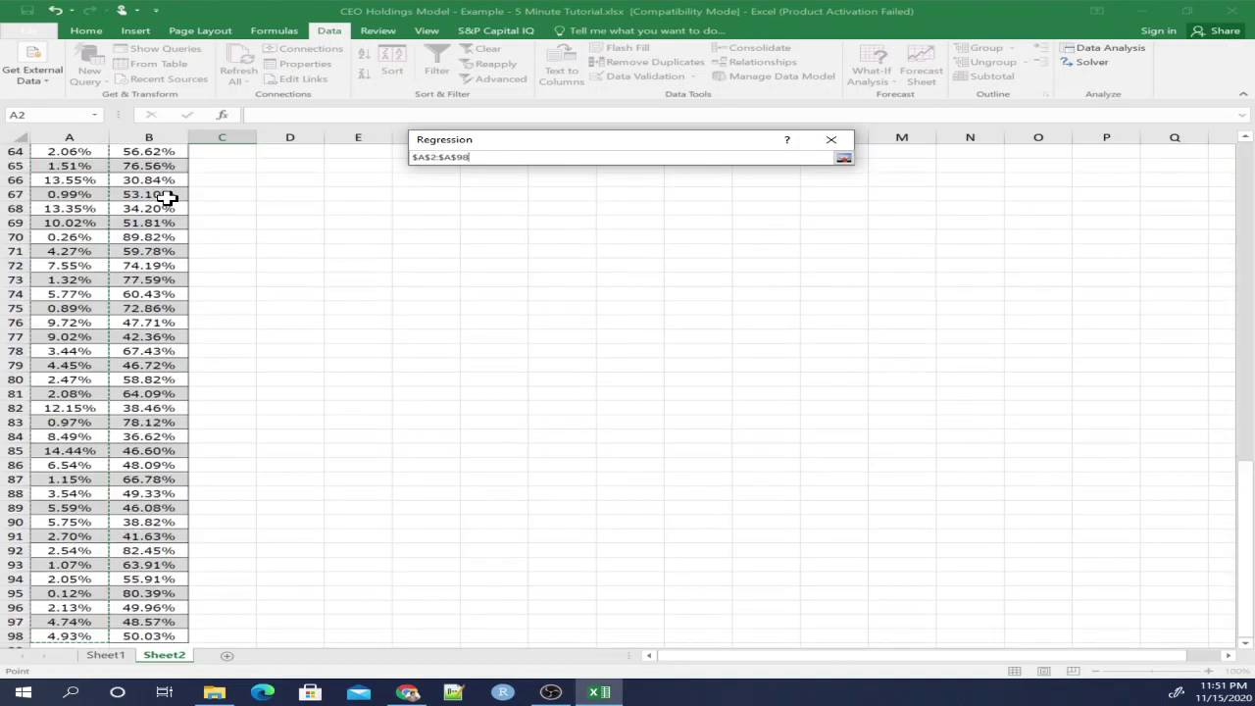
left_click(844, 157)
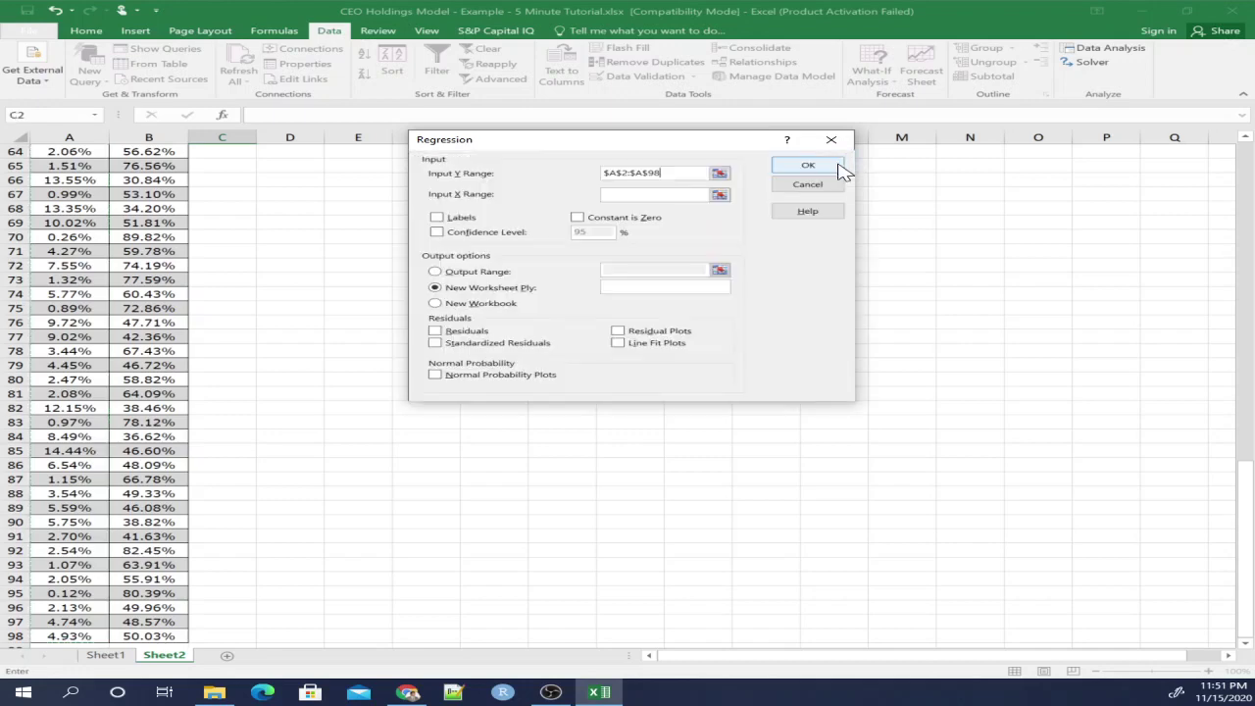
left_click(719, 196)
scroll(162, 262, "up", 13)
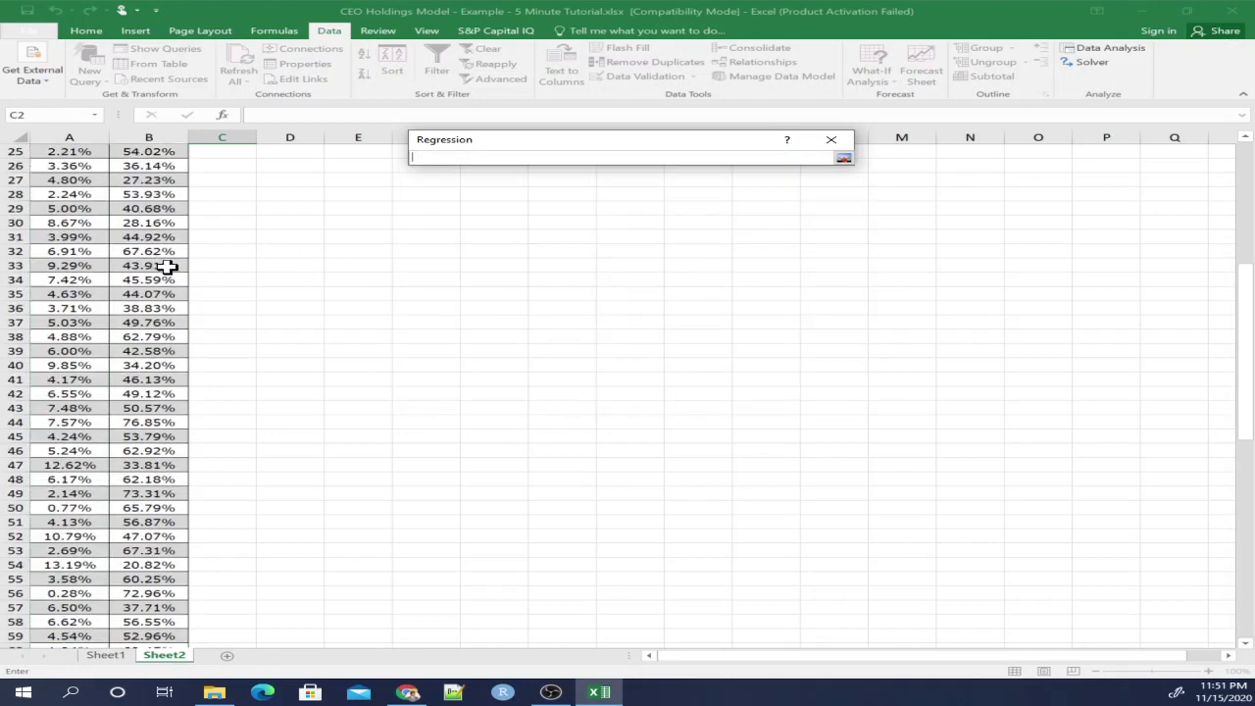
scroll(169, 264, "up", 8)
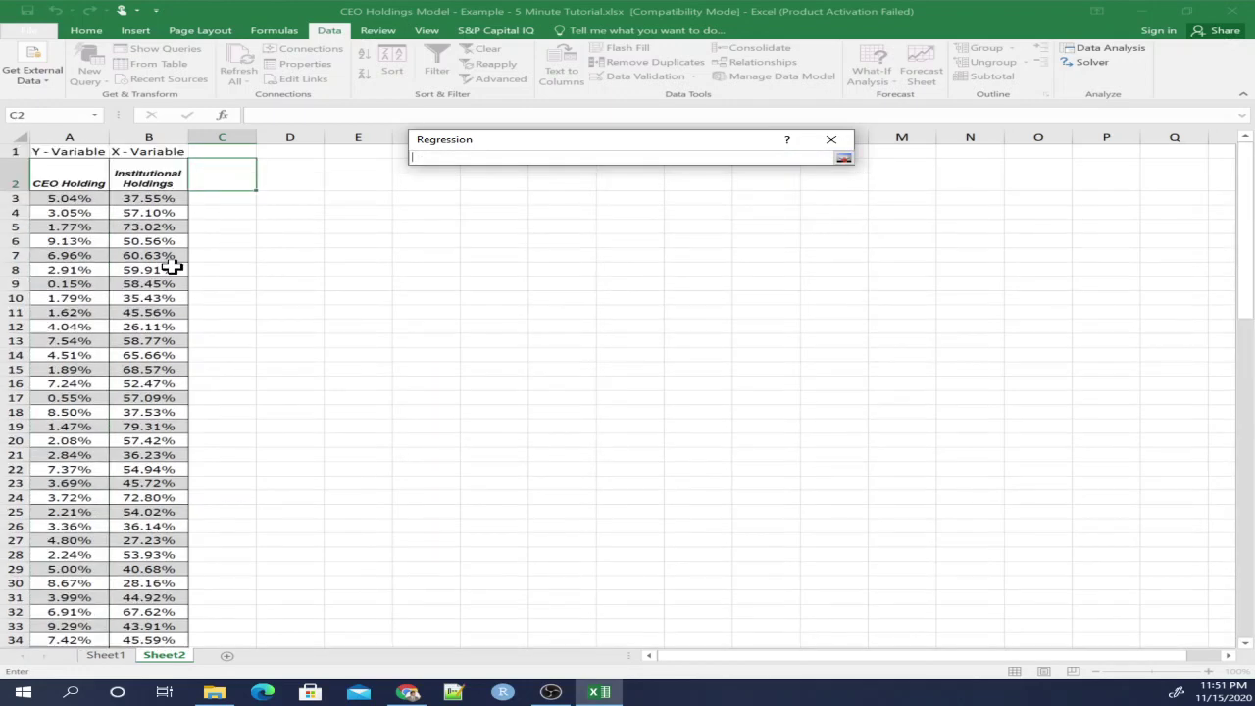
left_click(156, 175)
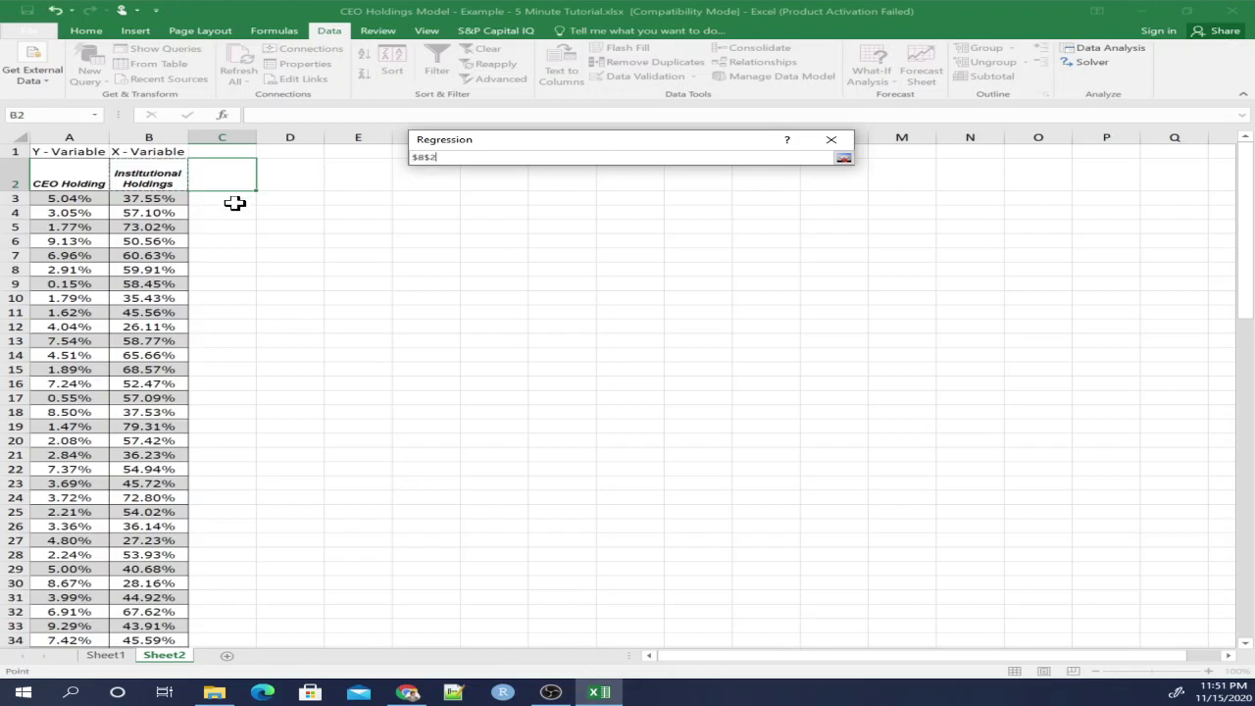
key("ctrl+shift+Down")
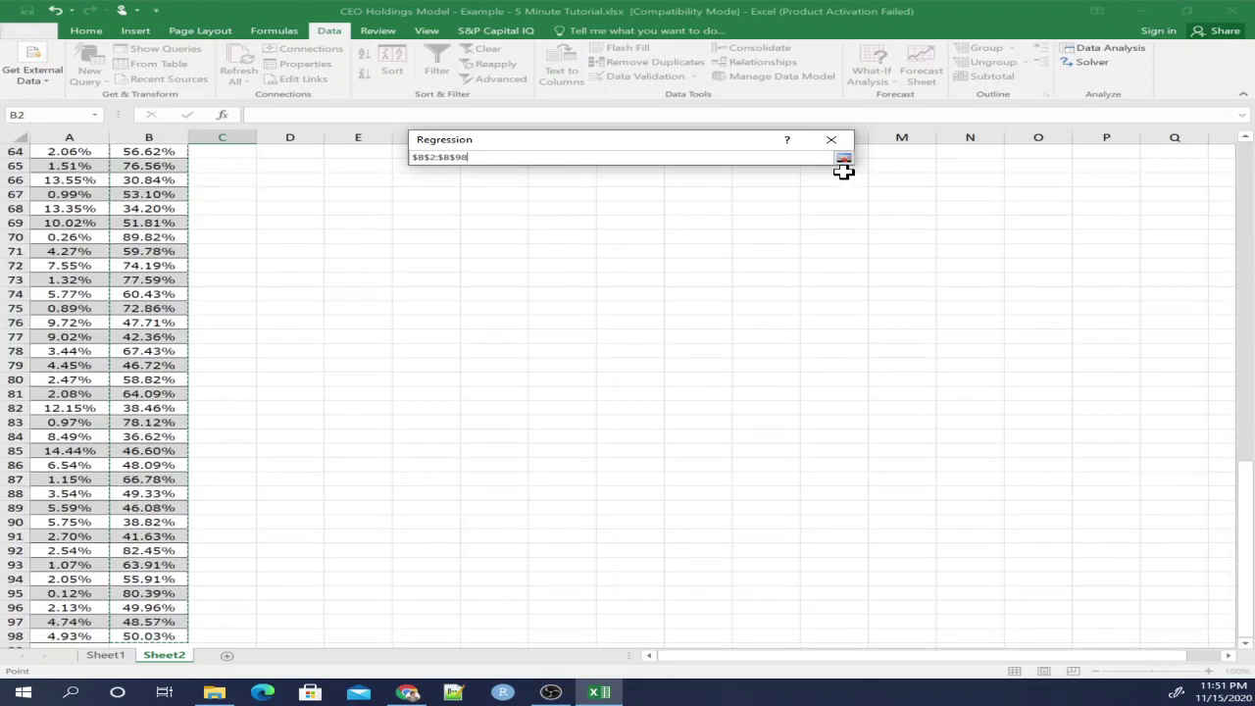
left_click(843, 159)
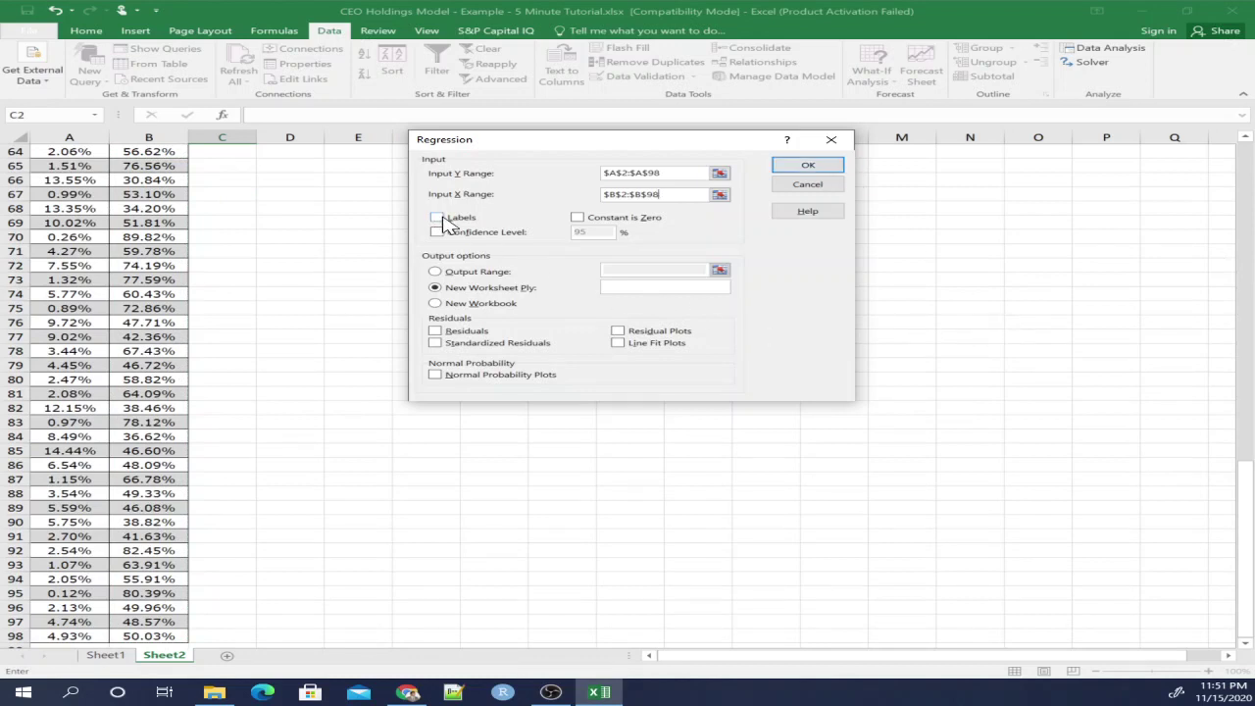
Tick Labels and Line Fit Plots and run the regression.
left_click(437, 222)
left_click(619, 345)
left_click(808, 169)
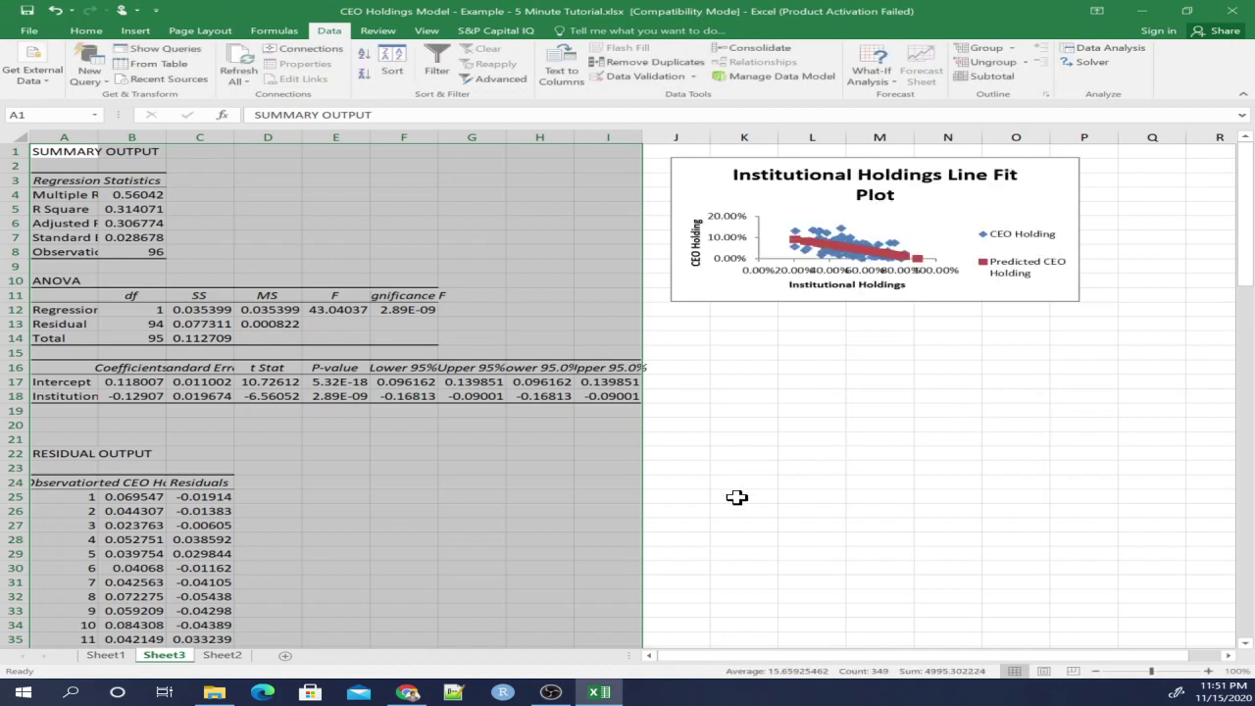
Autofit Sheet3 columns A–E and check the Intercept (B17) and Institutional Holdings (B18) coefficients.
left_click(546, 494)
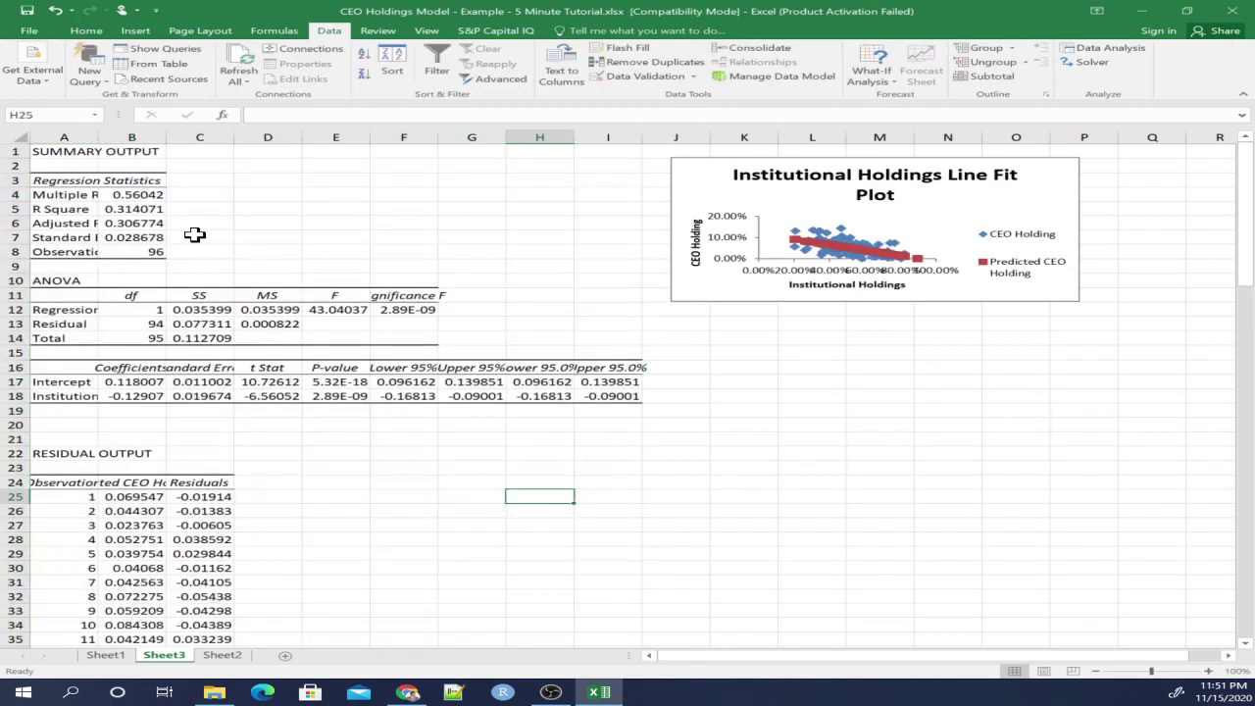
double_click(98, 137)
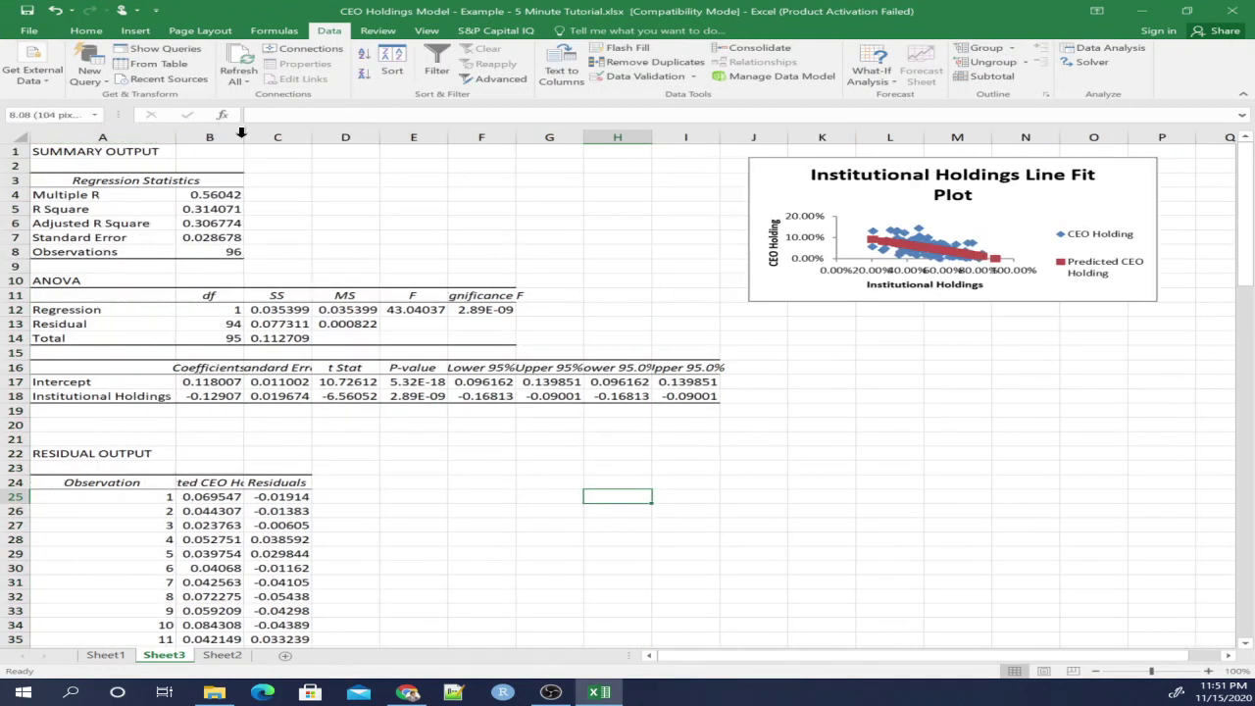
double_click(242, 132)
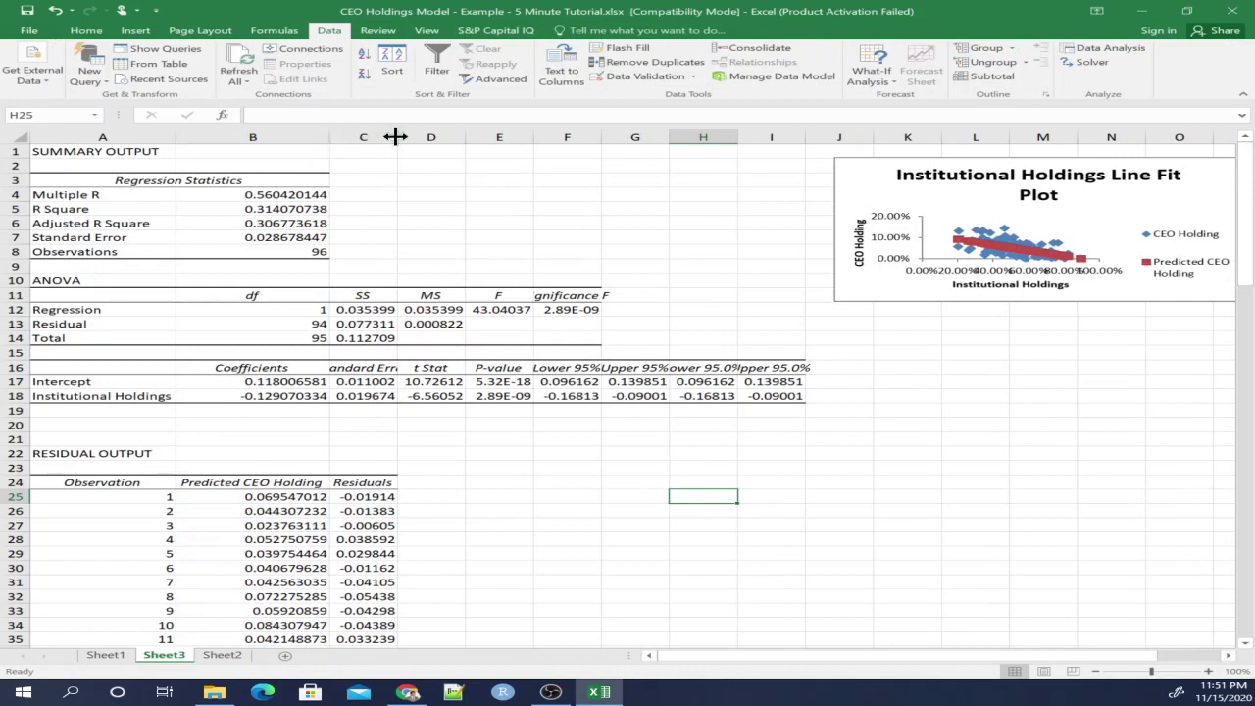
double_click(396, 135)
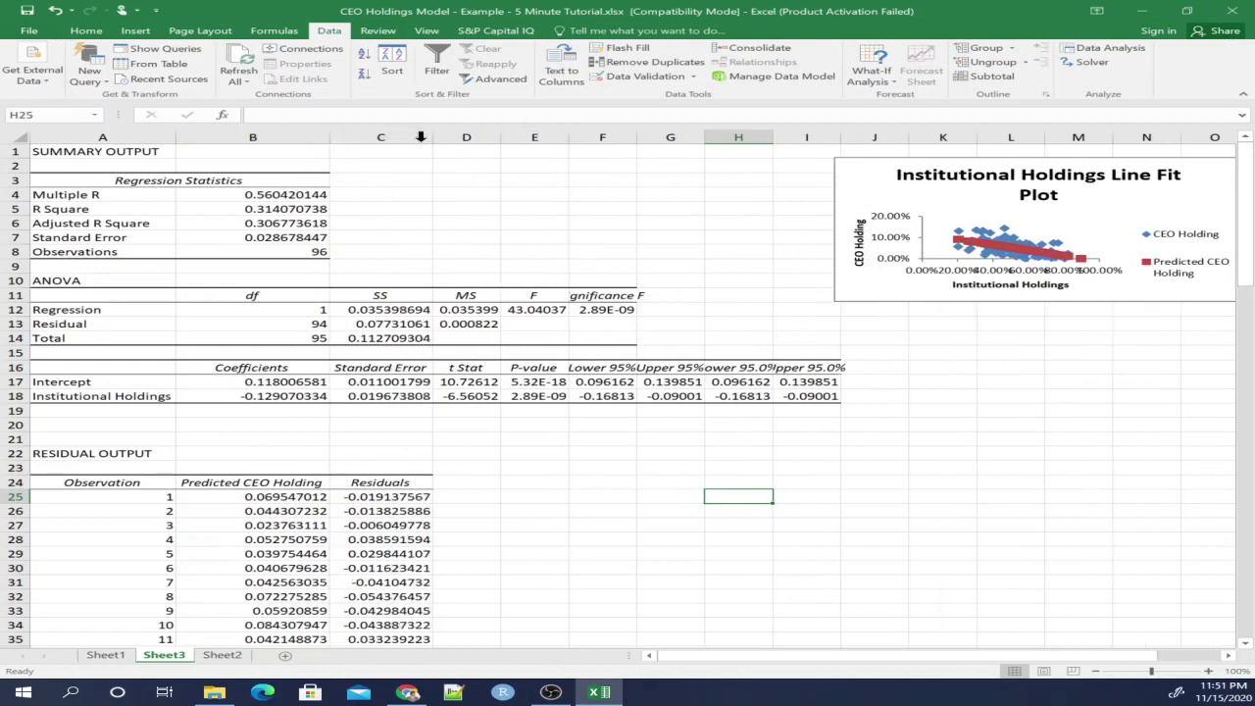
double_click(501, 136)
double_click(599, 135)
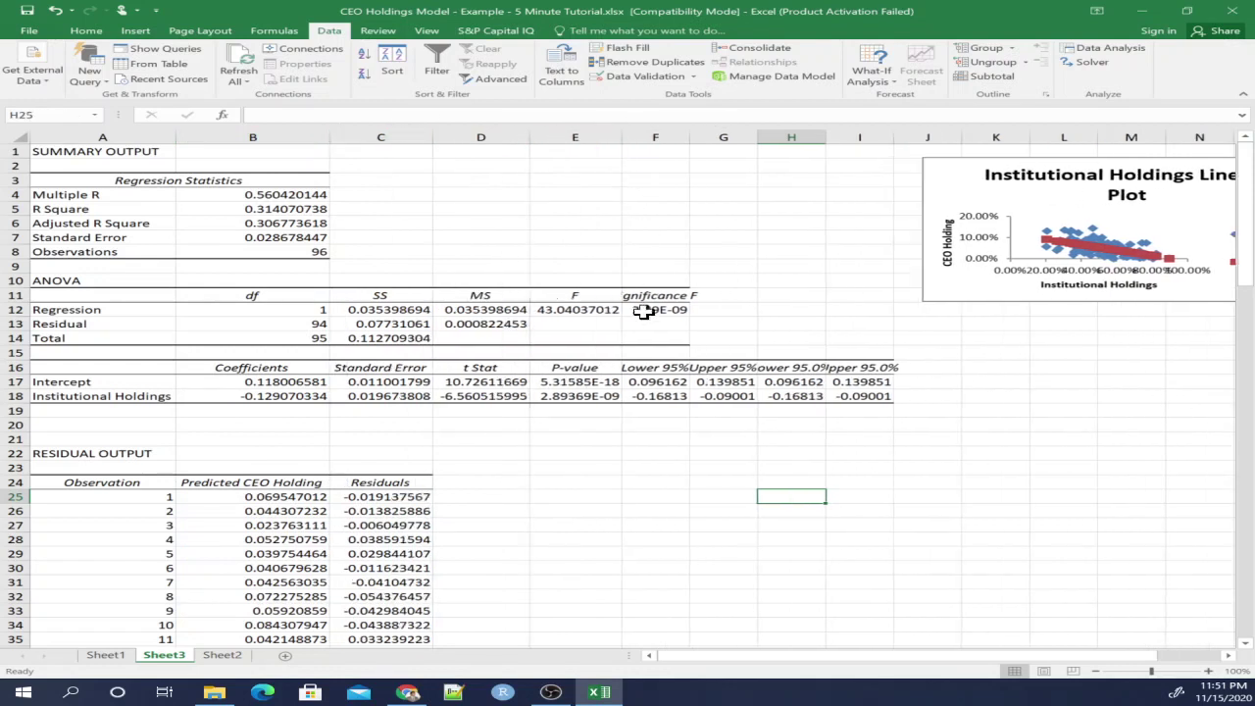
left_click(245, 382)
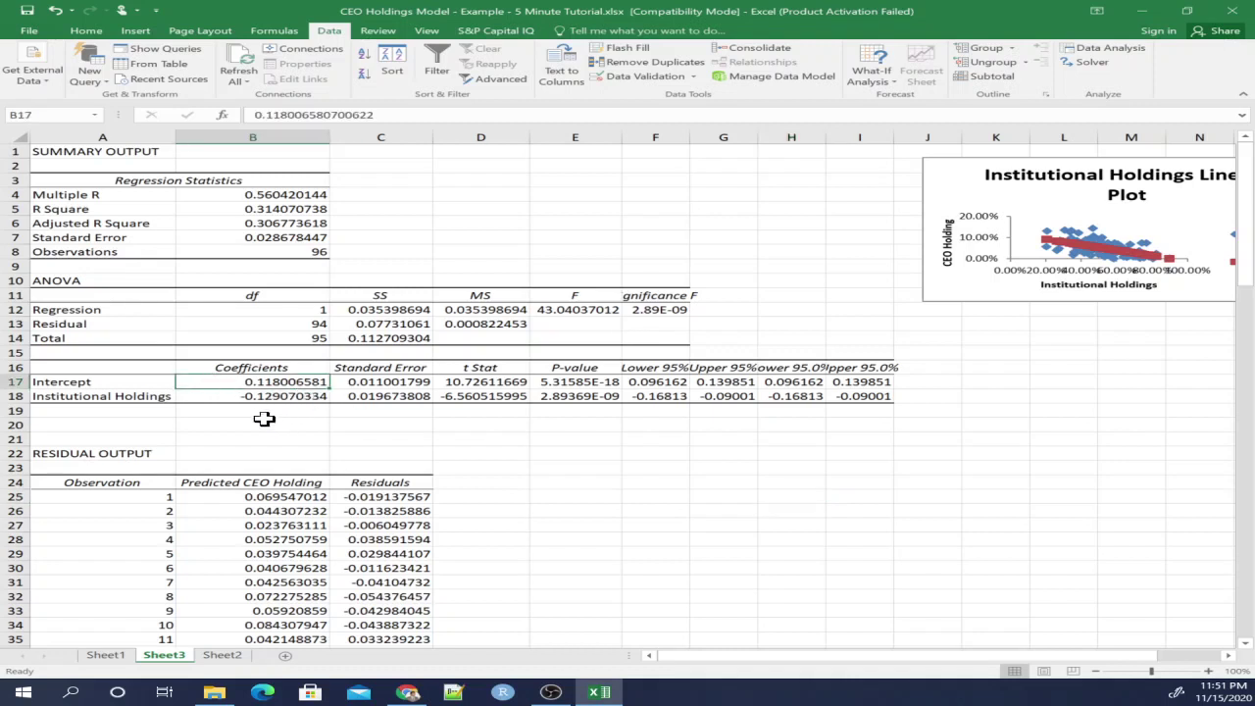
left_click(208, 396)
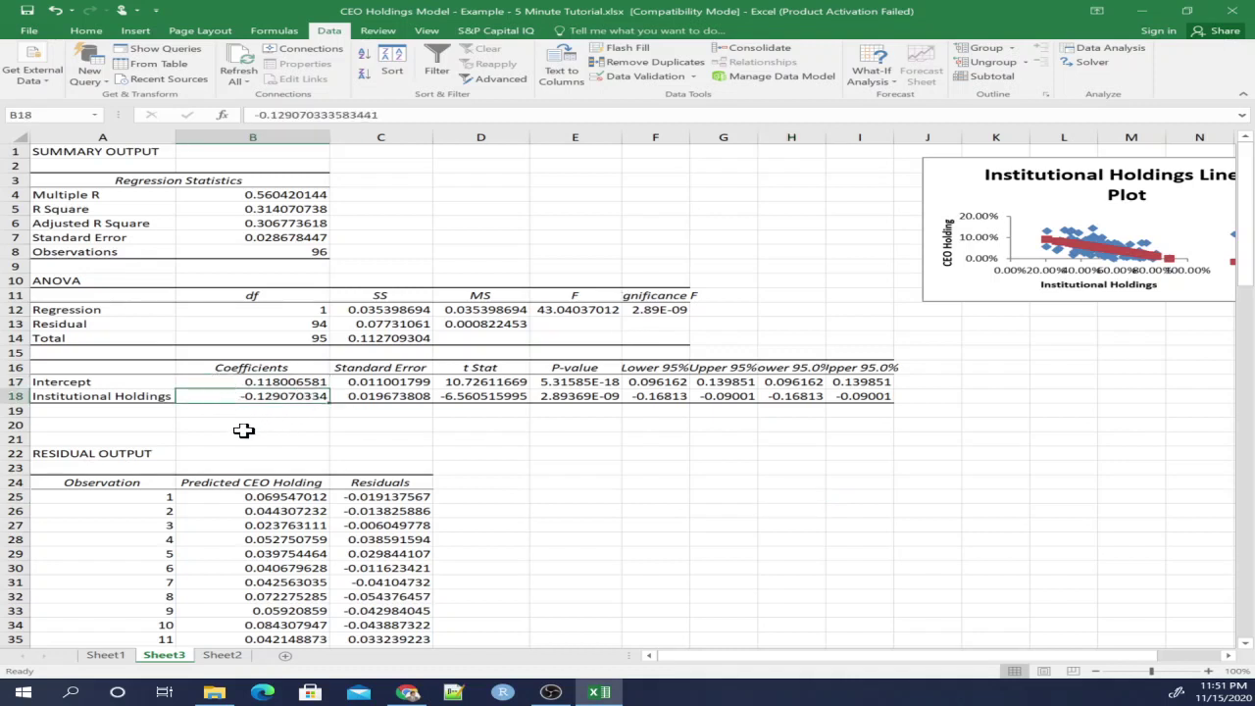
left_click(236, 426)
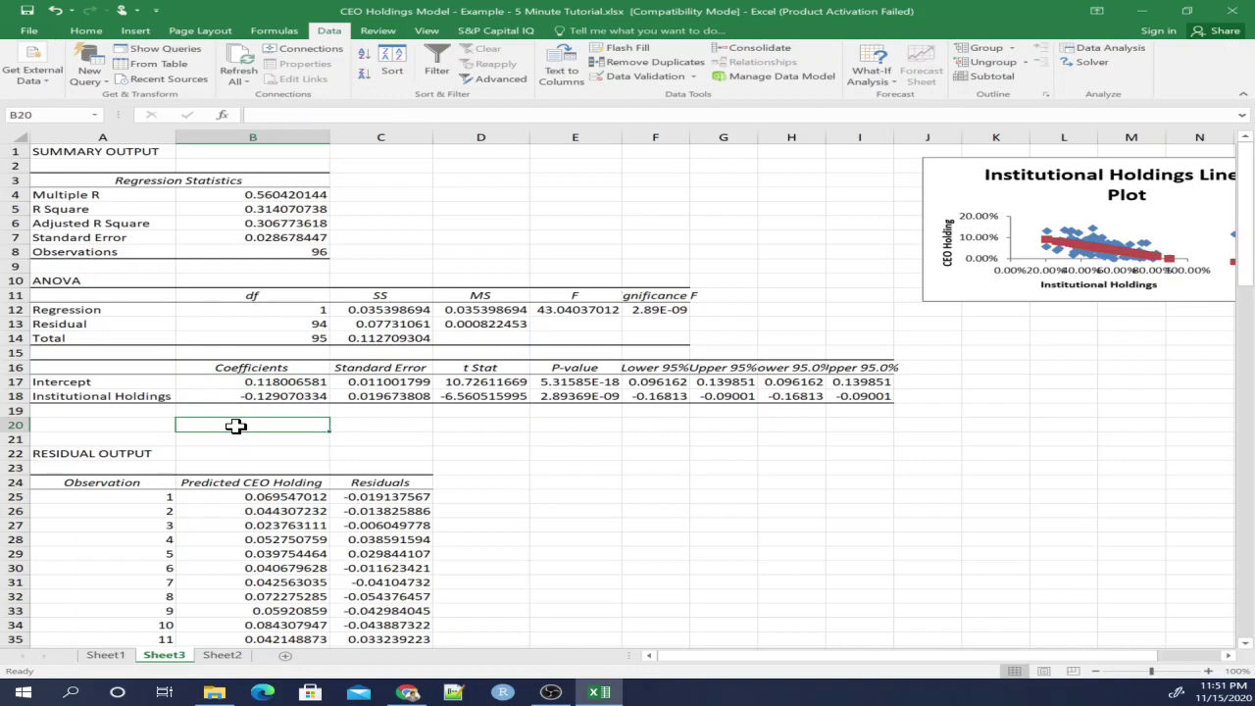
Enter 'y =' in A20 and the equation 0.118 + (-0.129)*X in B20.
key("Left")
type("y")
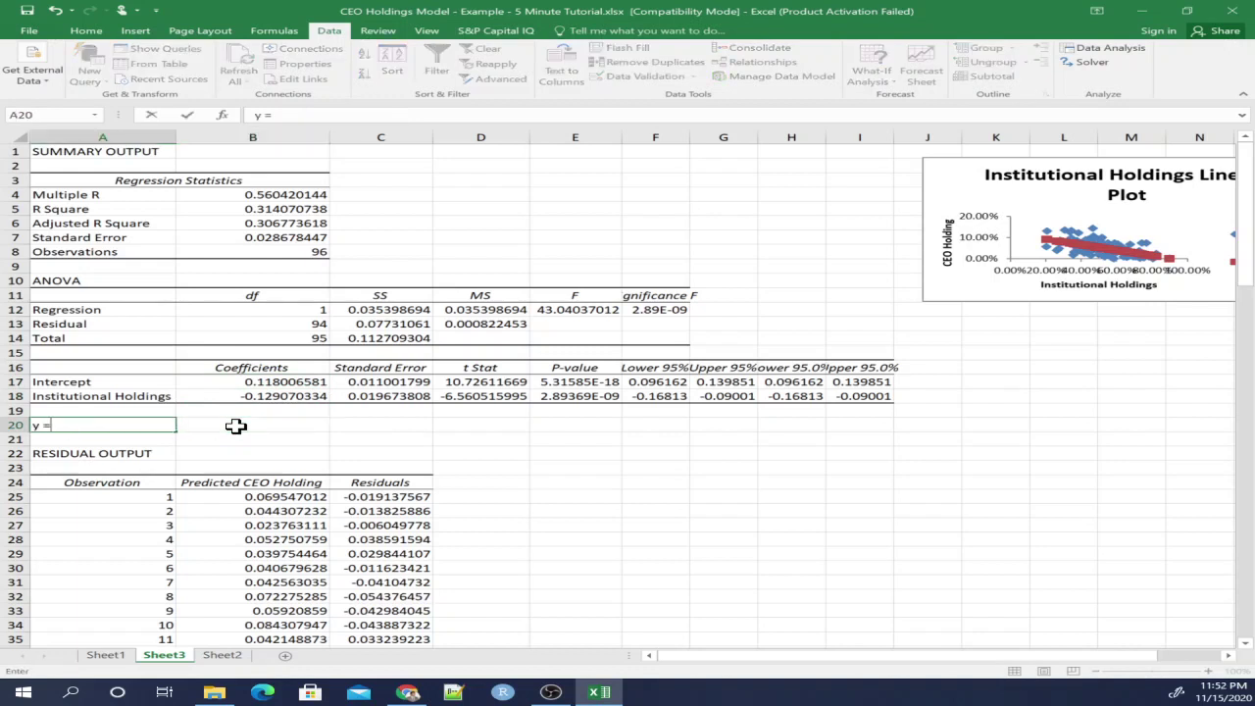
left_click(236, 427)
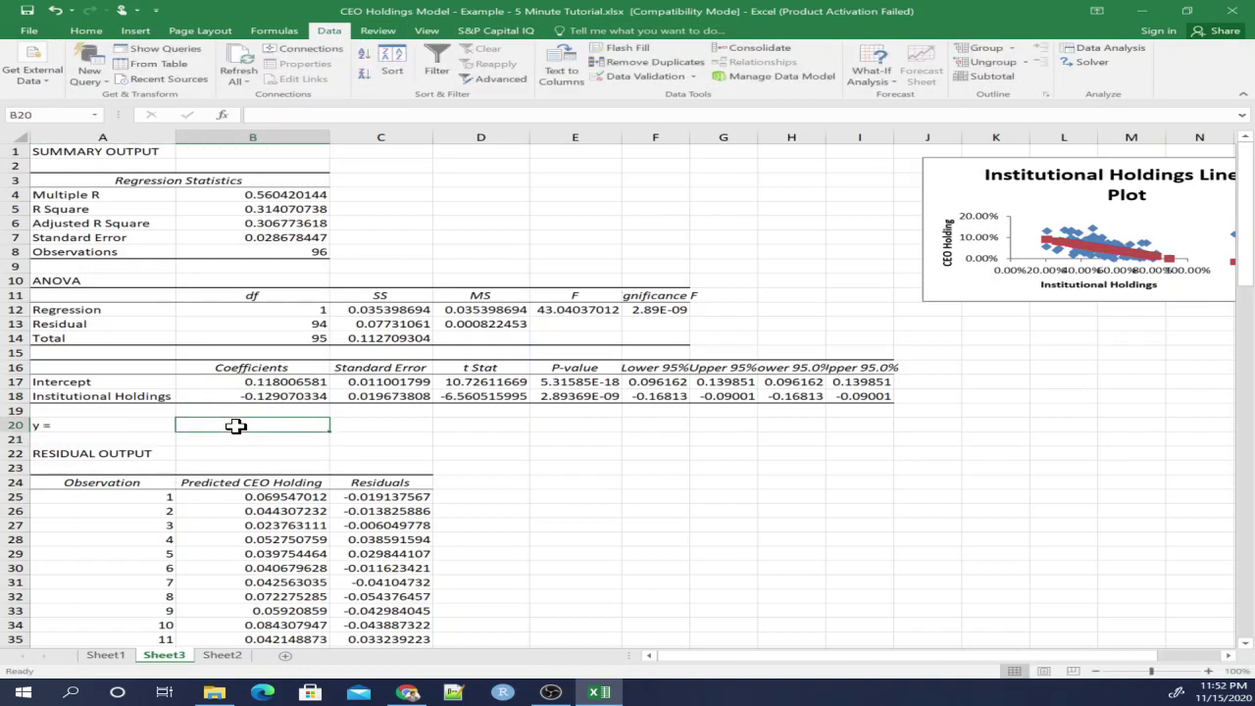
type("0.118 + (-0.129)*X")
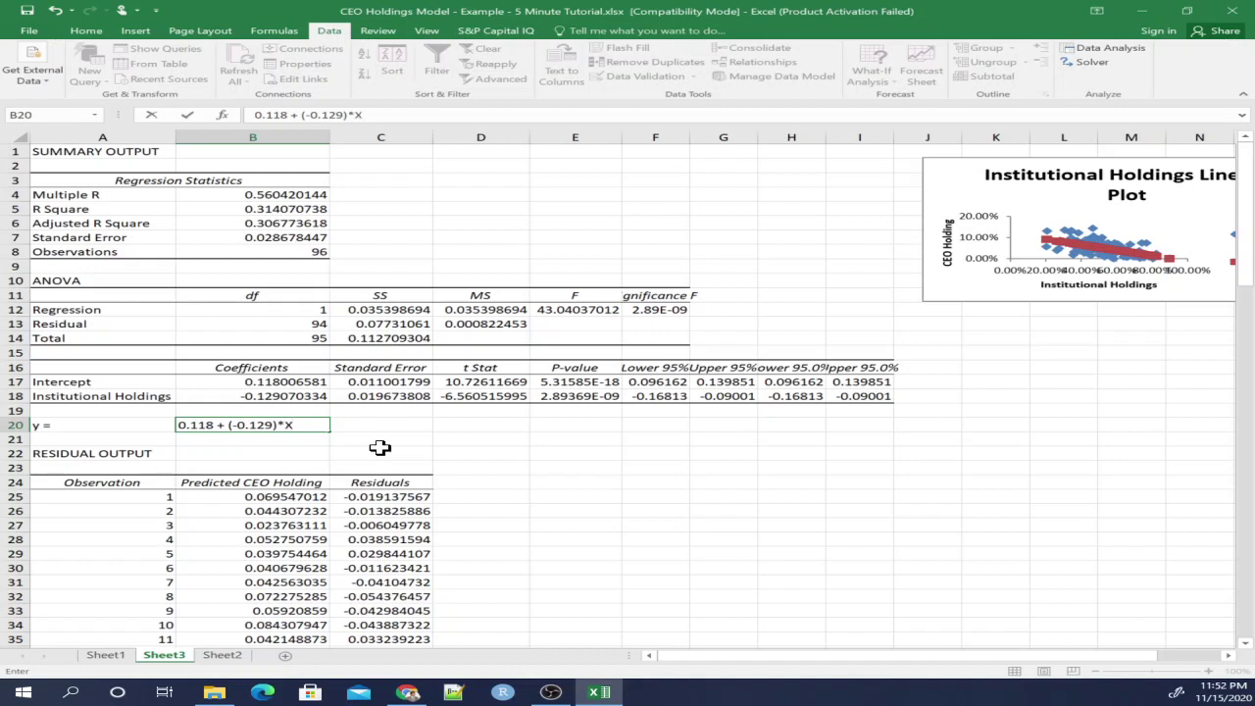
key("Return")
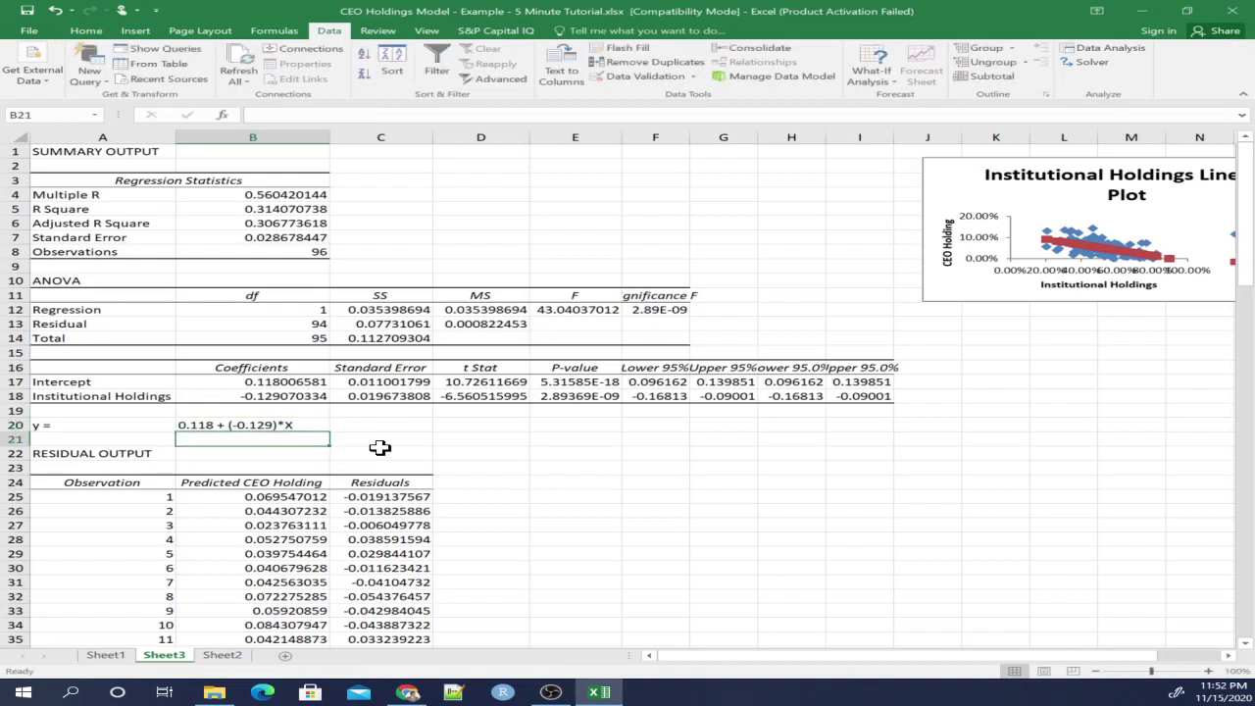
Enlarge and reposition the line fit chart, deleting the red Predicted CEO Holding series.
left_click(946, 302)
left_click_drag(944, 297, 413, 535)
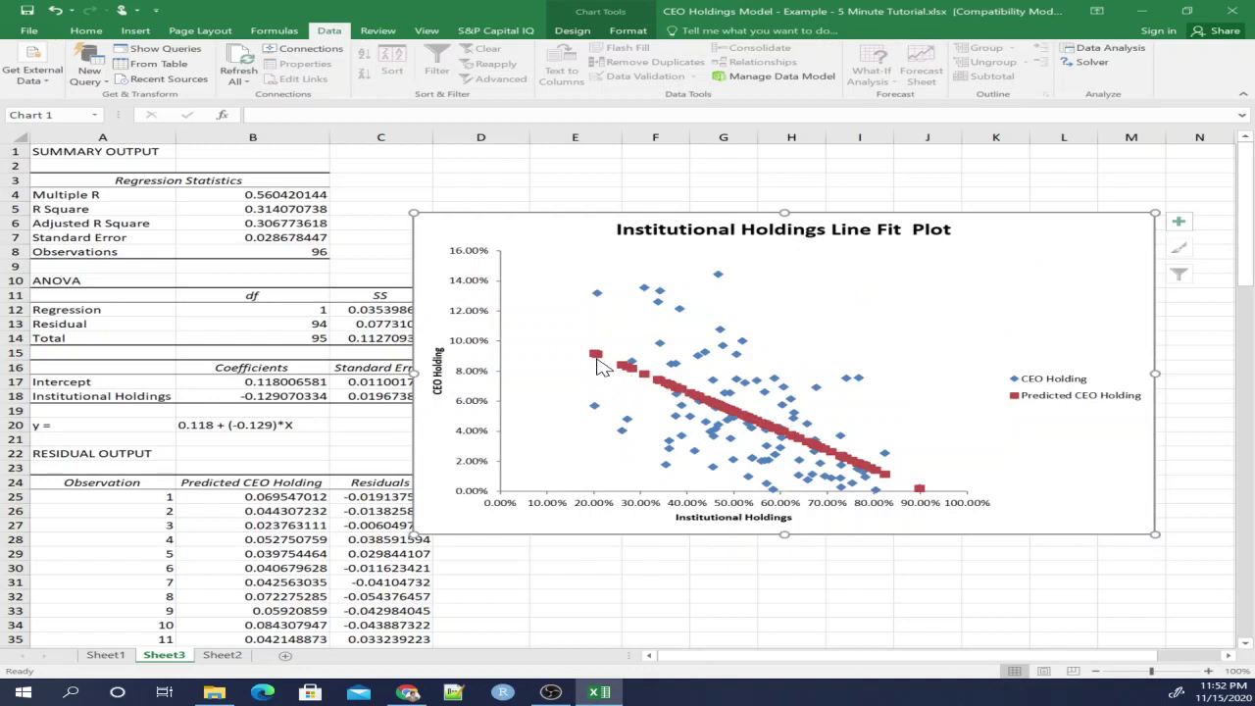
left_click(596, 356)
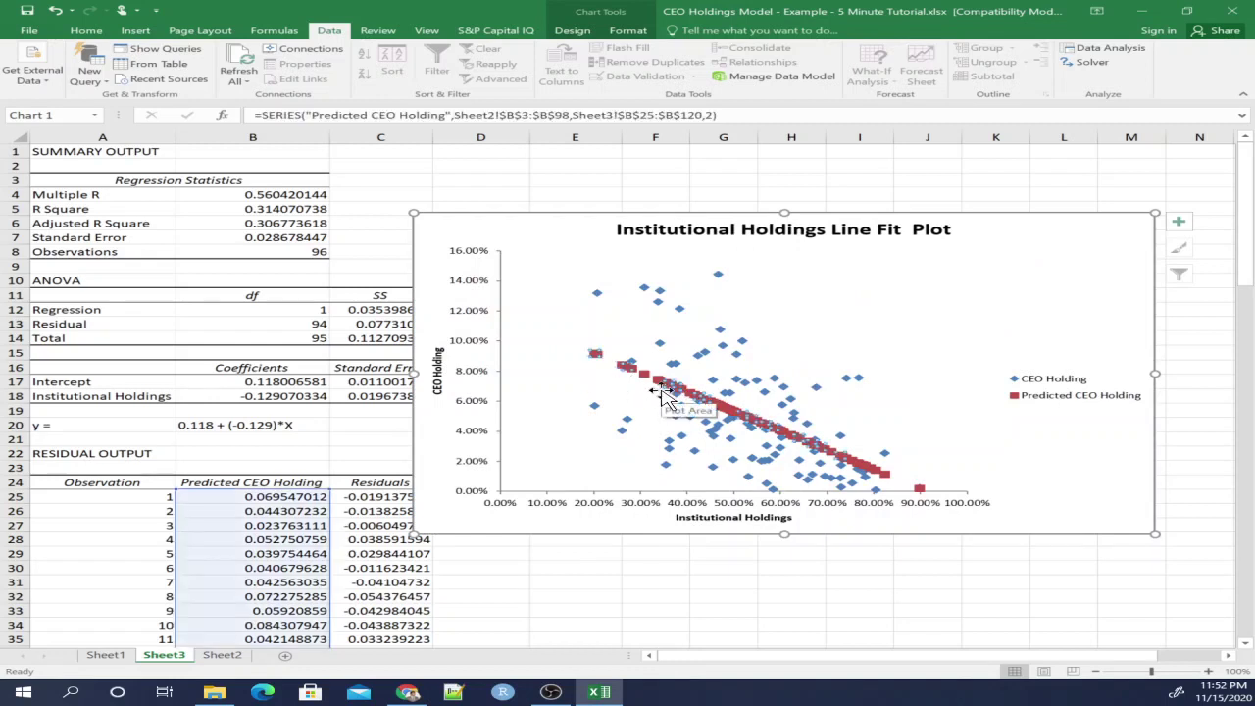
left_click(669, 397)
key("Delete")
left_click_drag(524, 230, 361, 224)
Add a linear trendline to the CEO Holding series showing its equation and R² value.
left_click(451, 291)
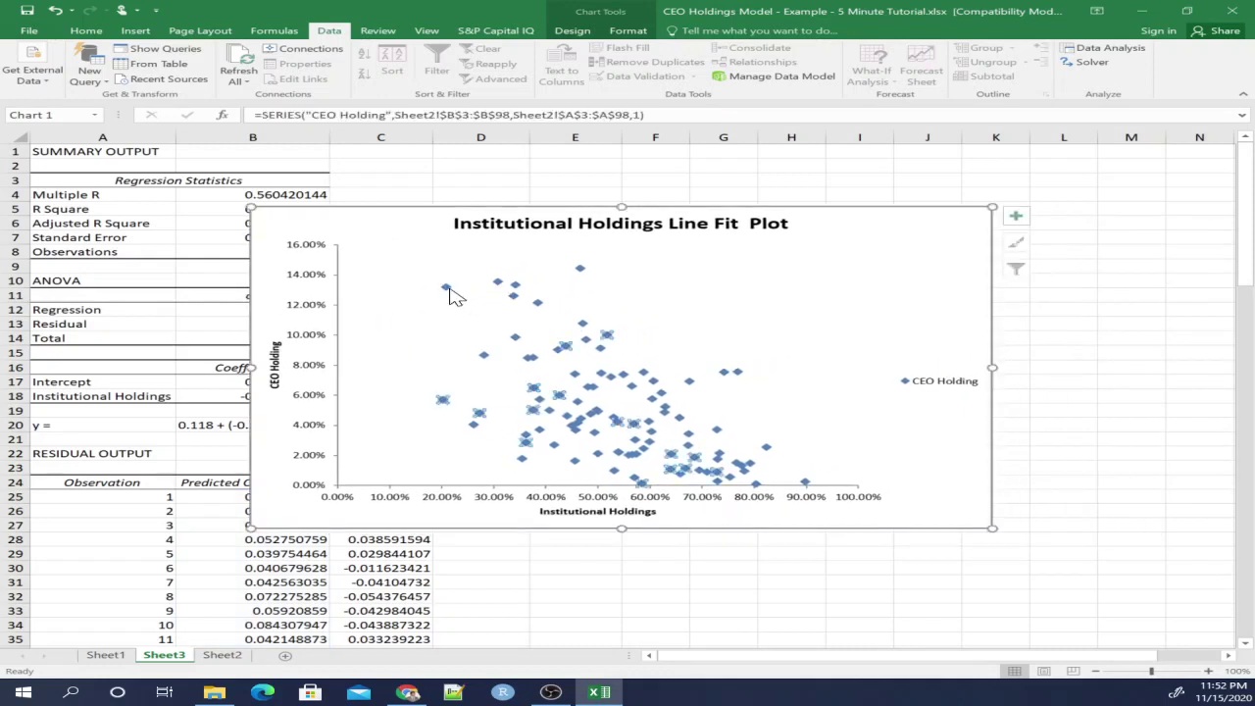
right_click(450, 291)
left_click(510, 406)
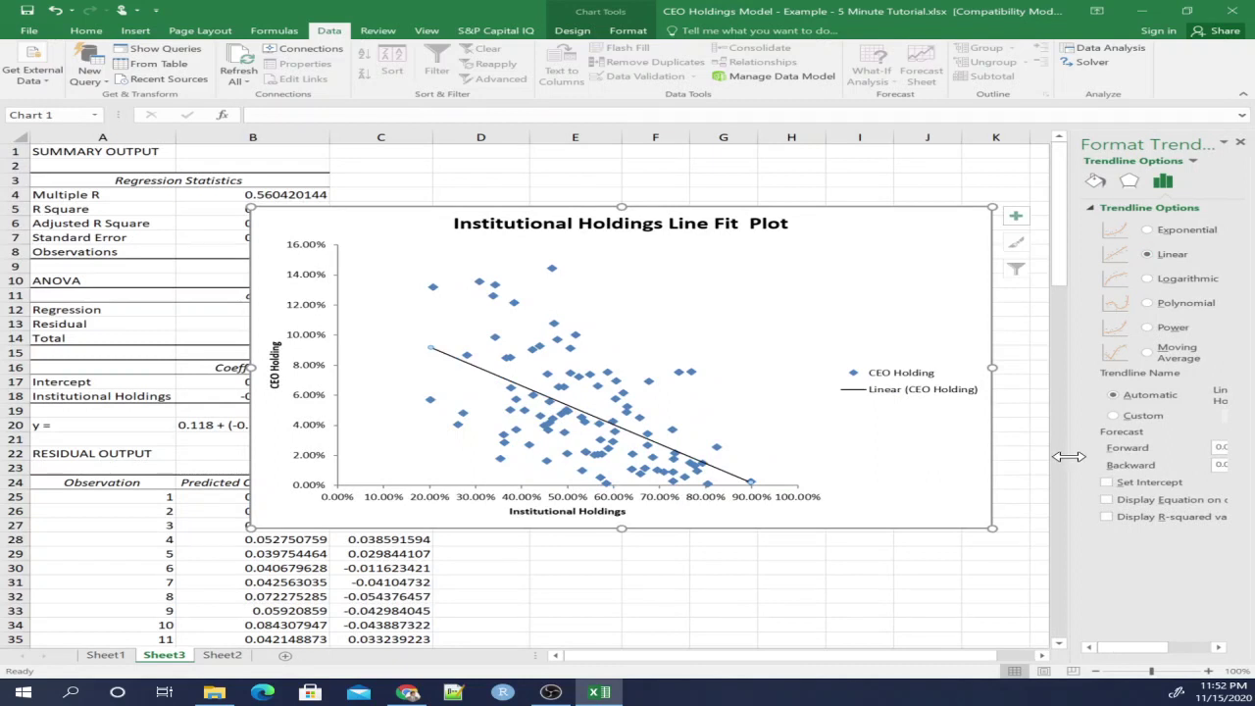
left_click_drag(1069, 456, 922, 608)
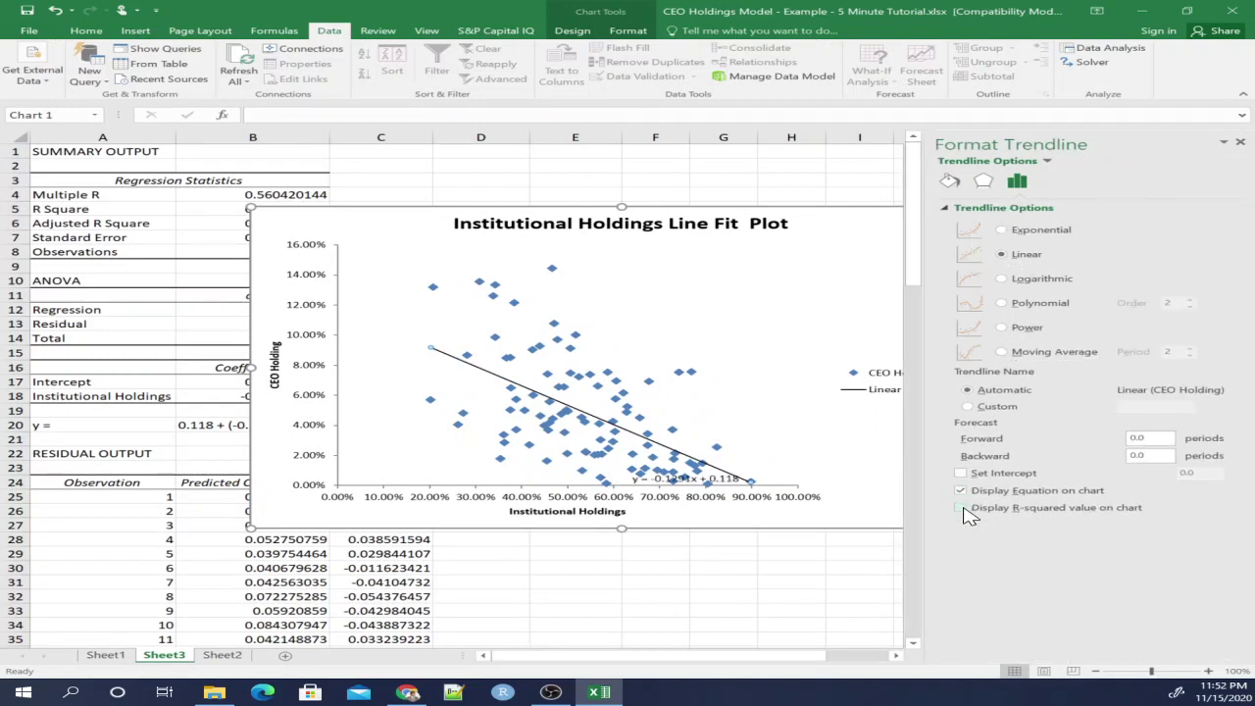
left_click(766, 581)
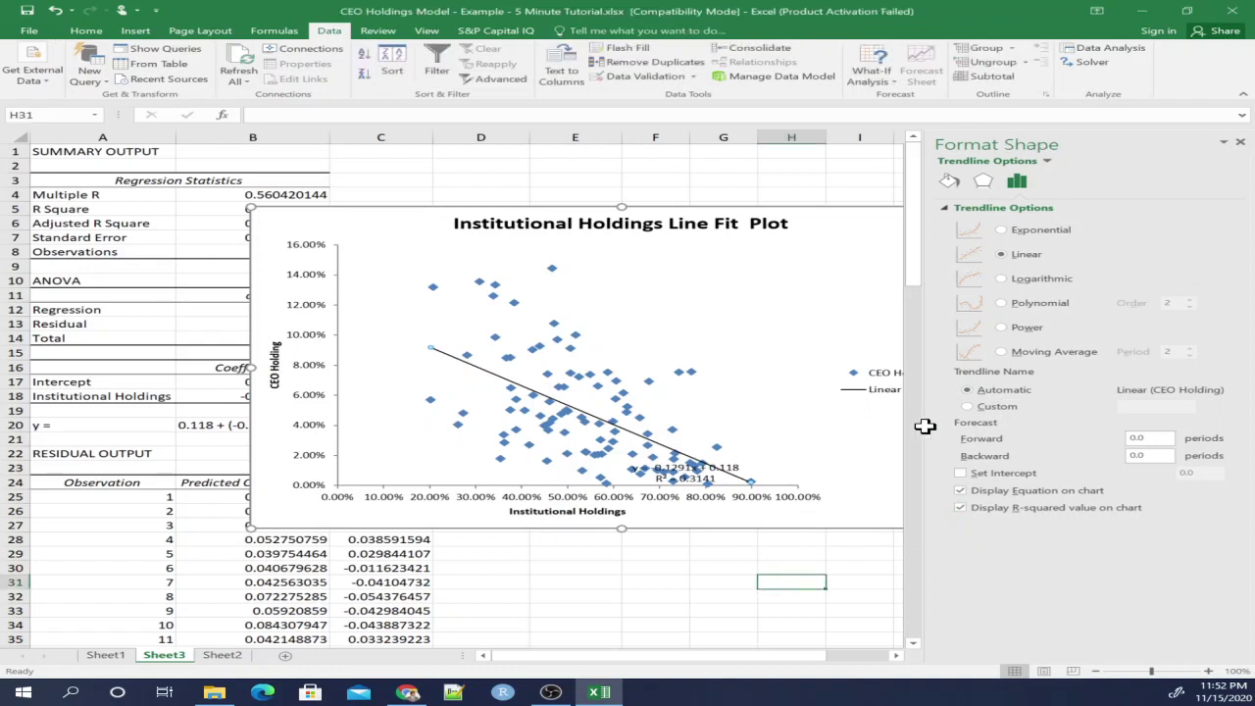
left_click(1241, 144)
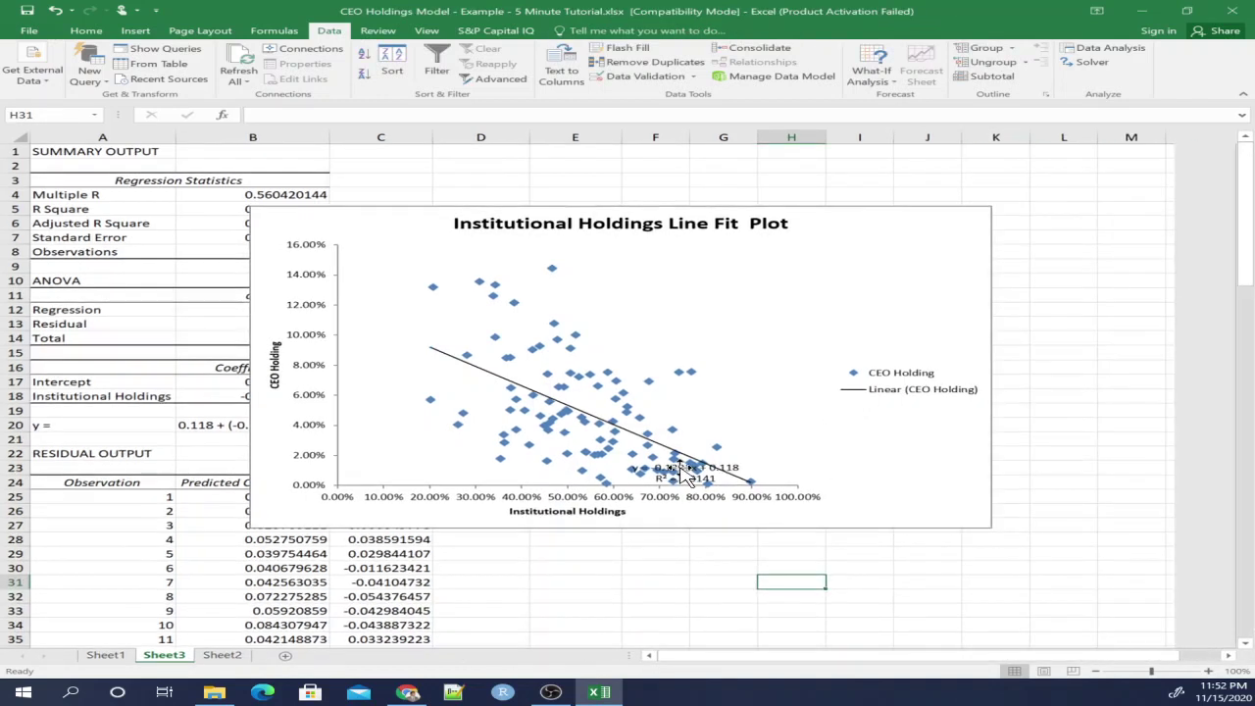
Move the trendline equation label to the chart's upper right and delete the legend.
left_click(714, 461)
left_click_drag(713, 461, 770, 283)
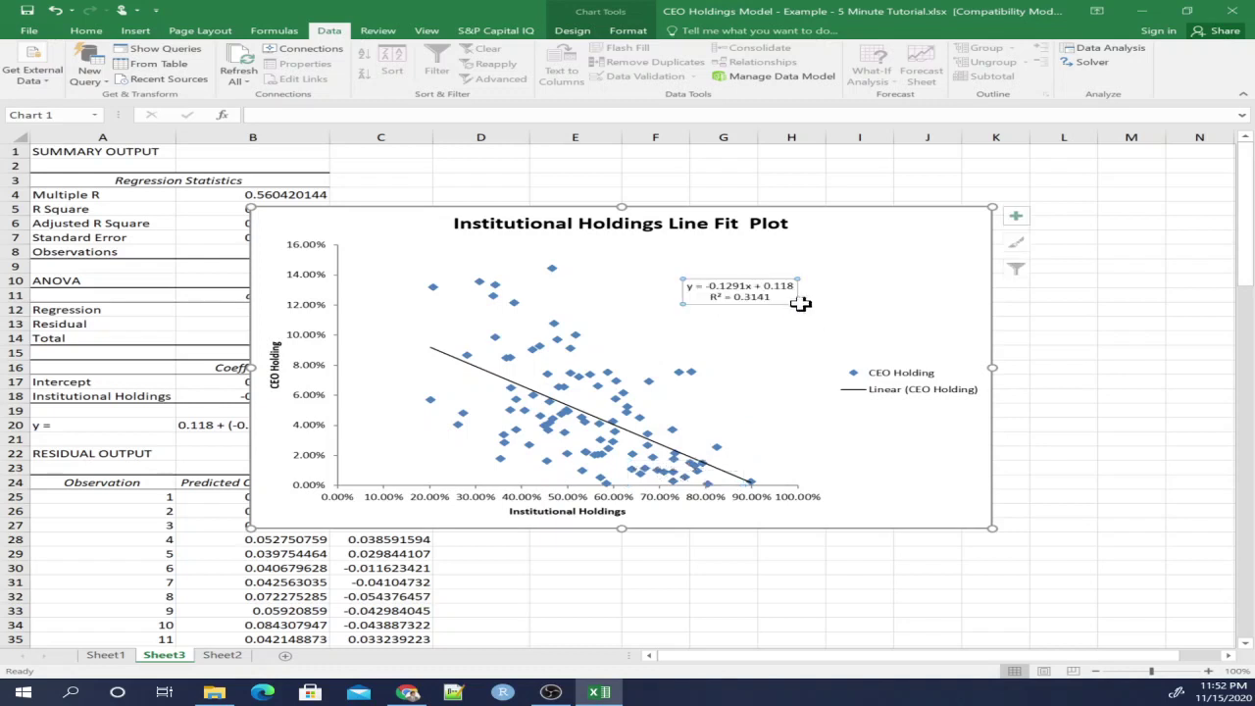
left_click(883, 395)
key("Delete")
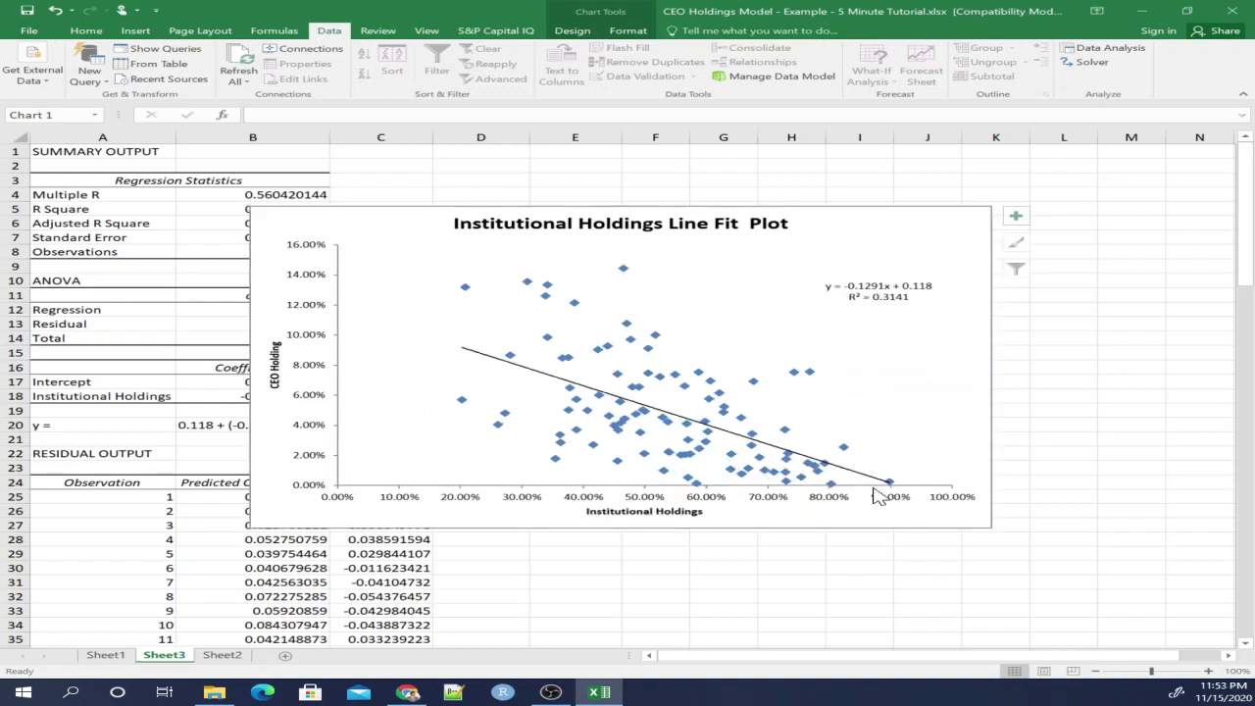
left_click(617, 568)
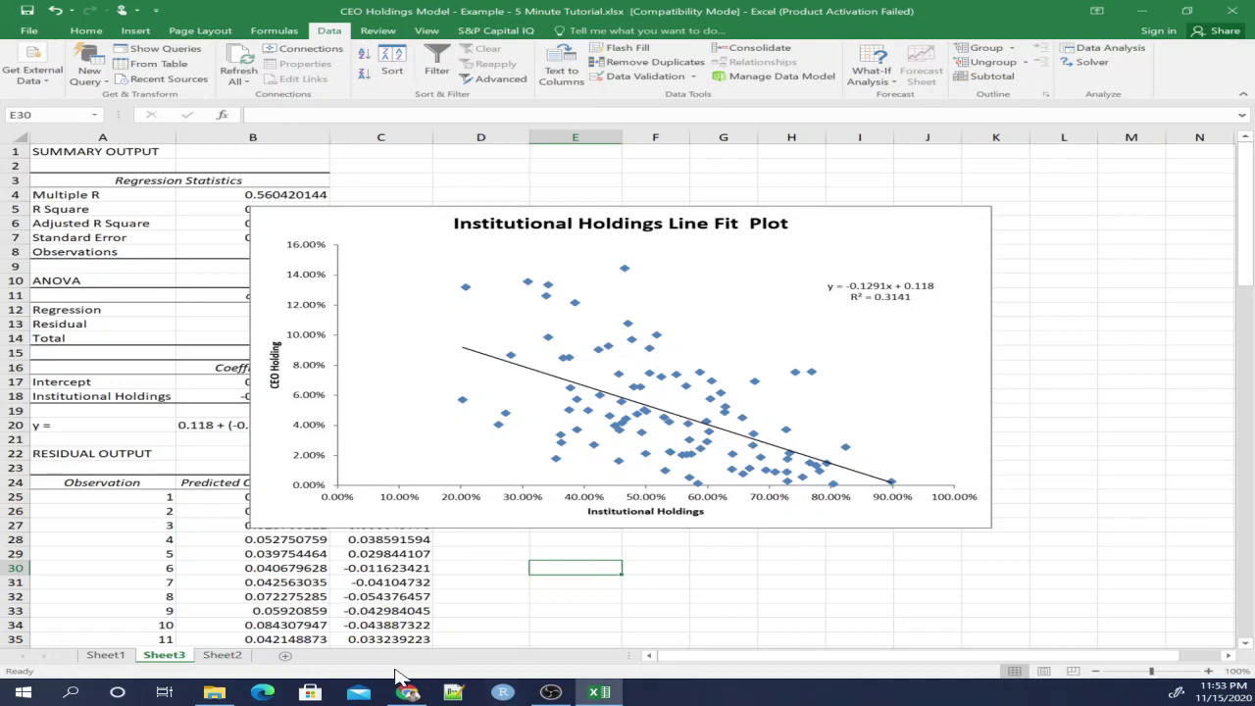
Rename the regression output sheet to L Reg.
left_click(108, 657)
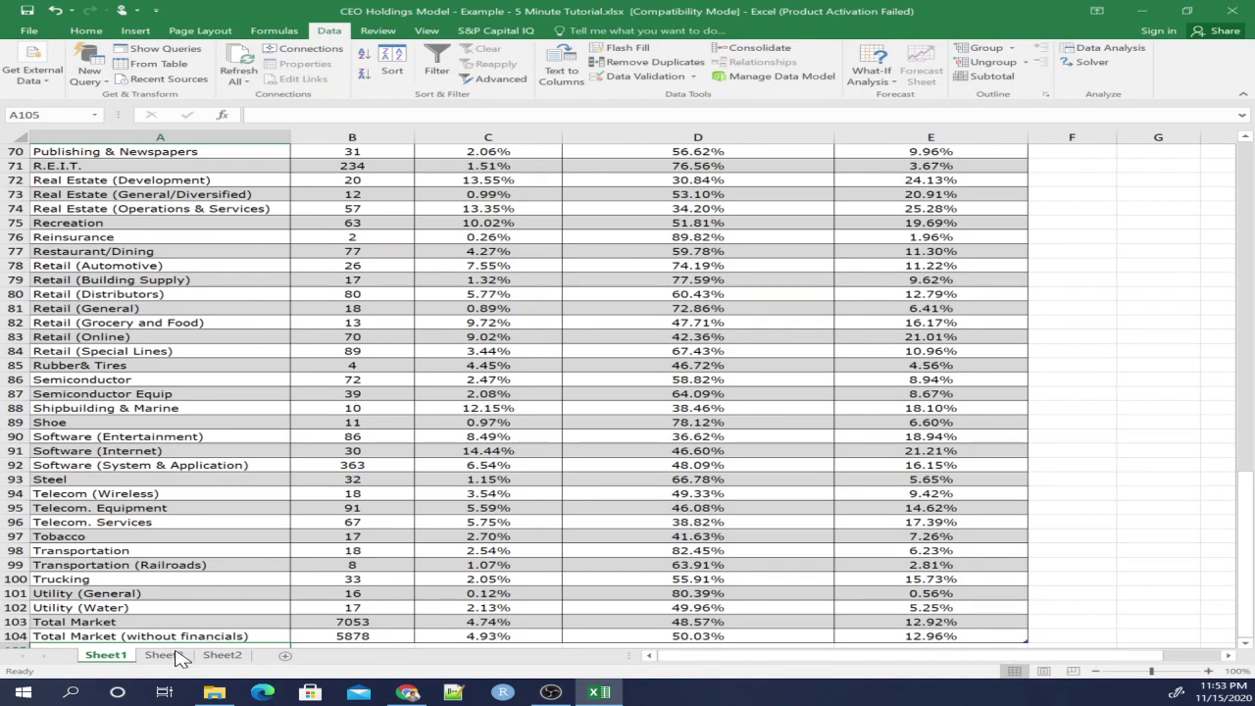
left_click(162, 655)
right_click(174, 656)
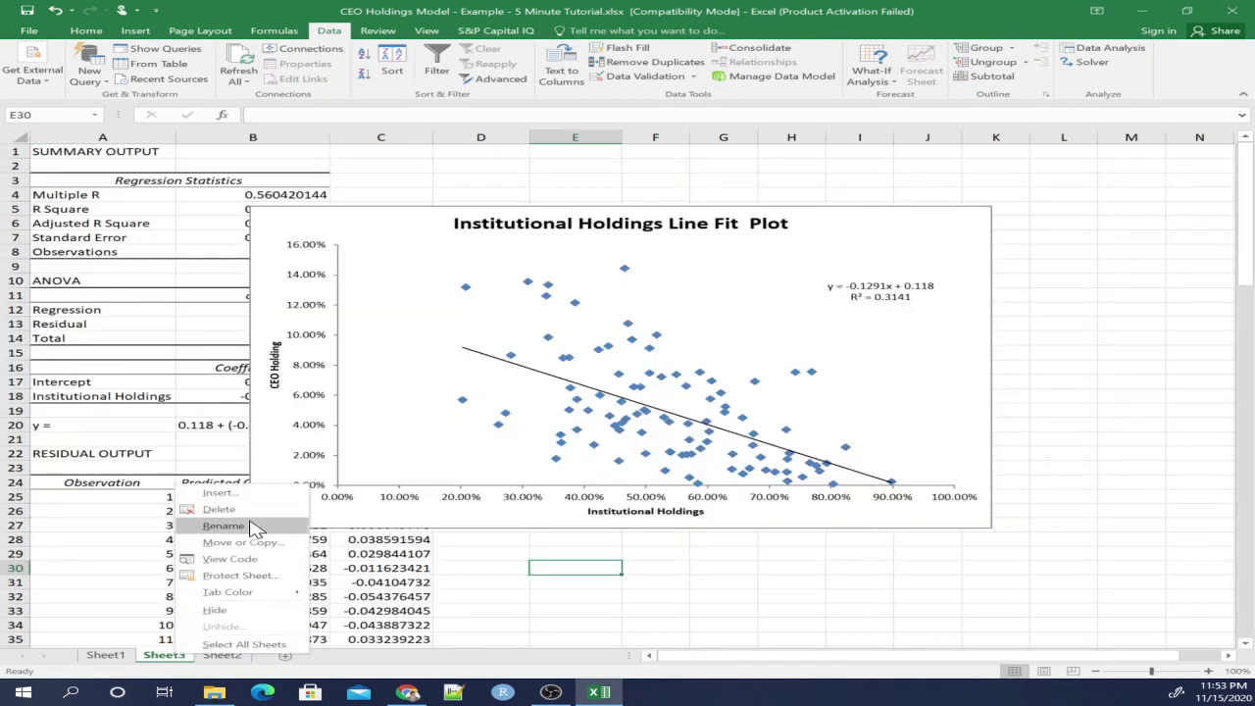
left_click(304, 540)
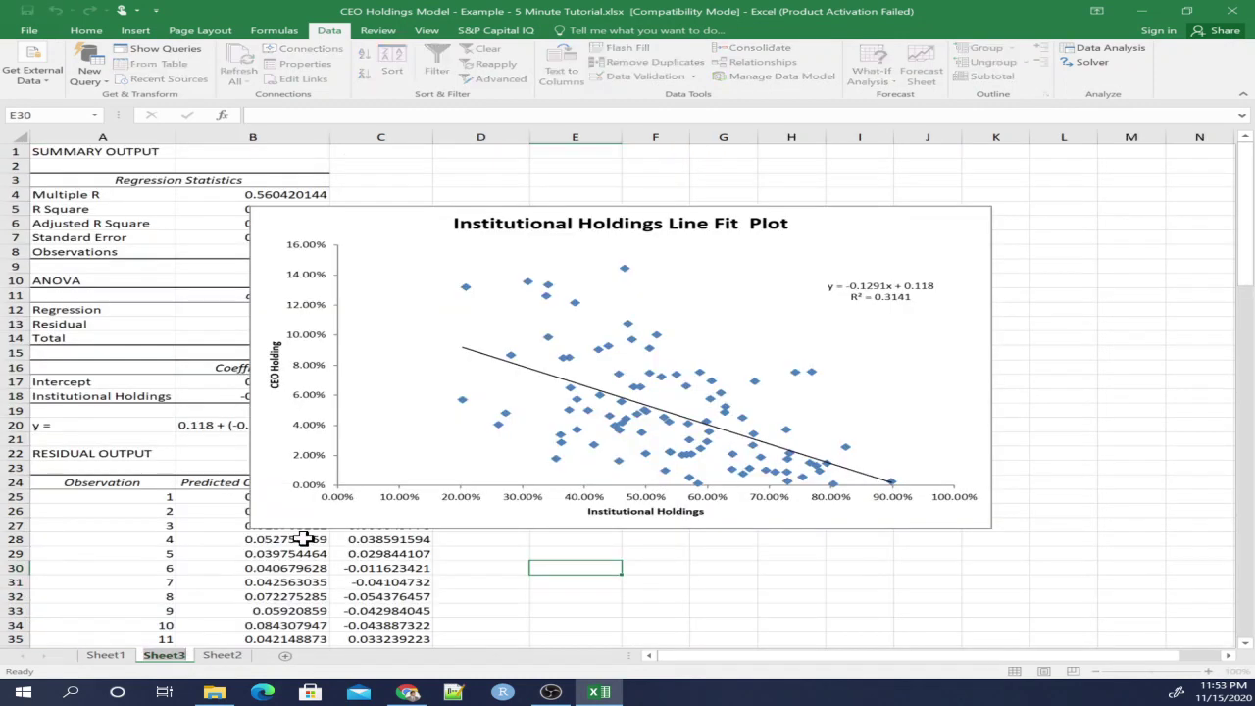
type("L Reg")
key("Return")
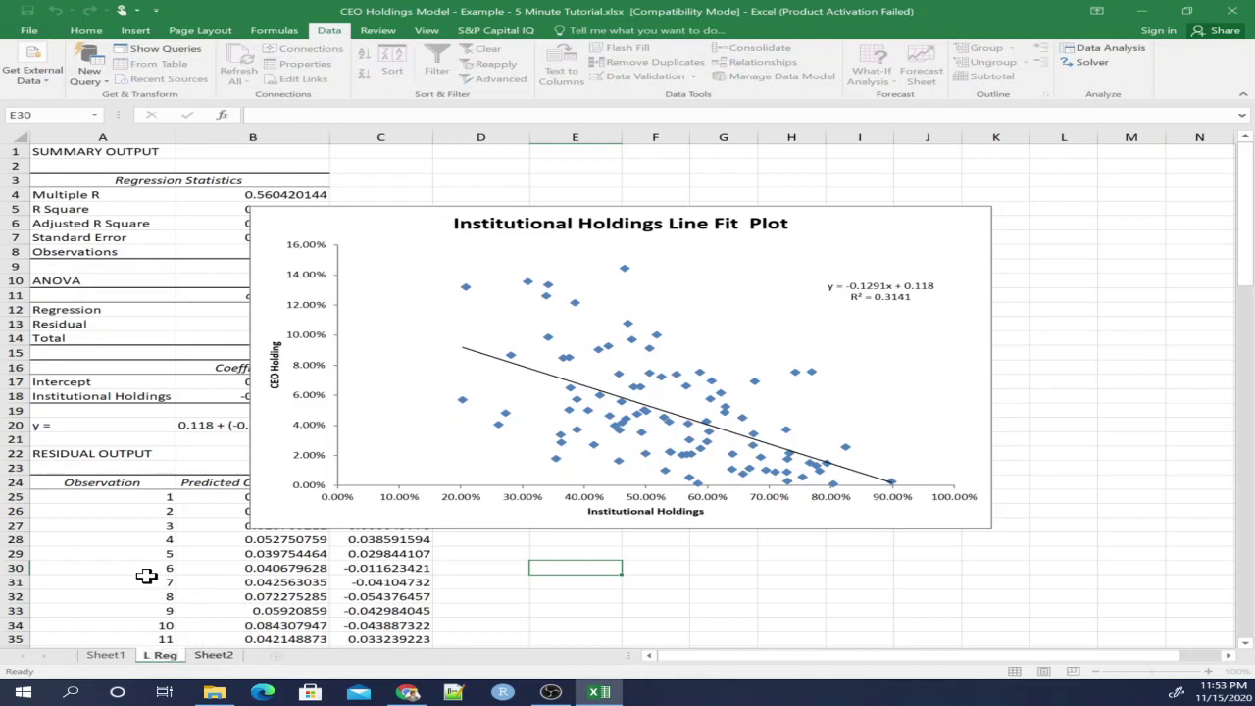
Rename Sheet2 to Data, move it before L Reg, and go to the top of column C.
left_click(215, 655)
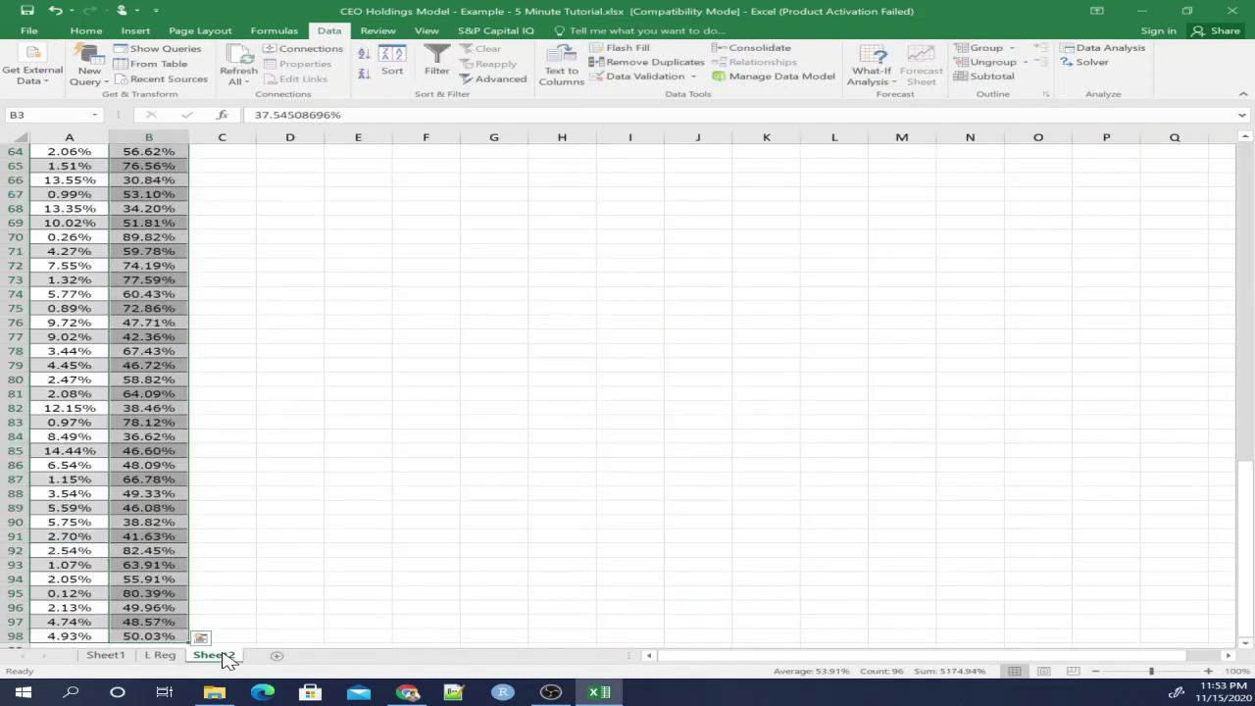
right_click(224, 657)
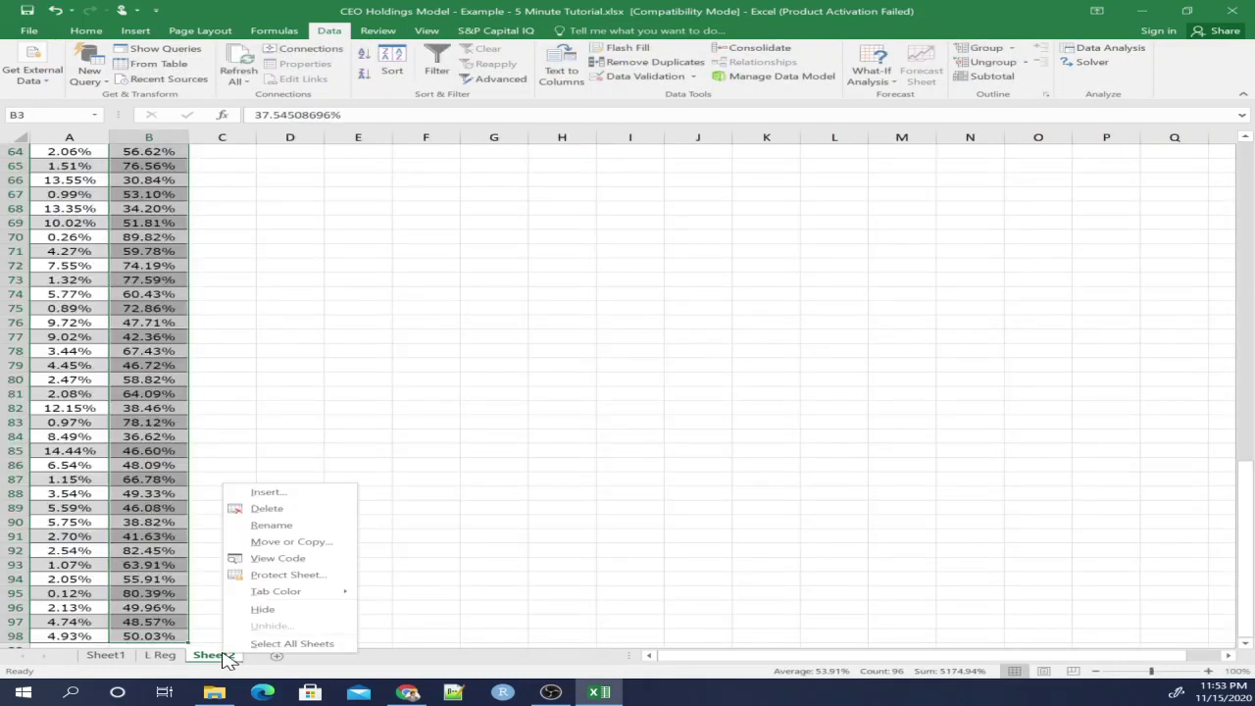
left_click(274, 524)
type("Data")
left_click(261, 552)
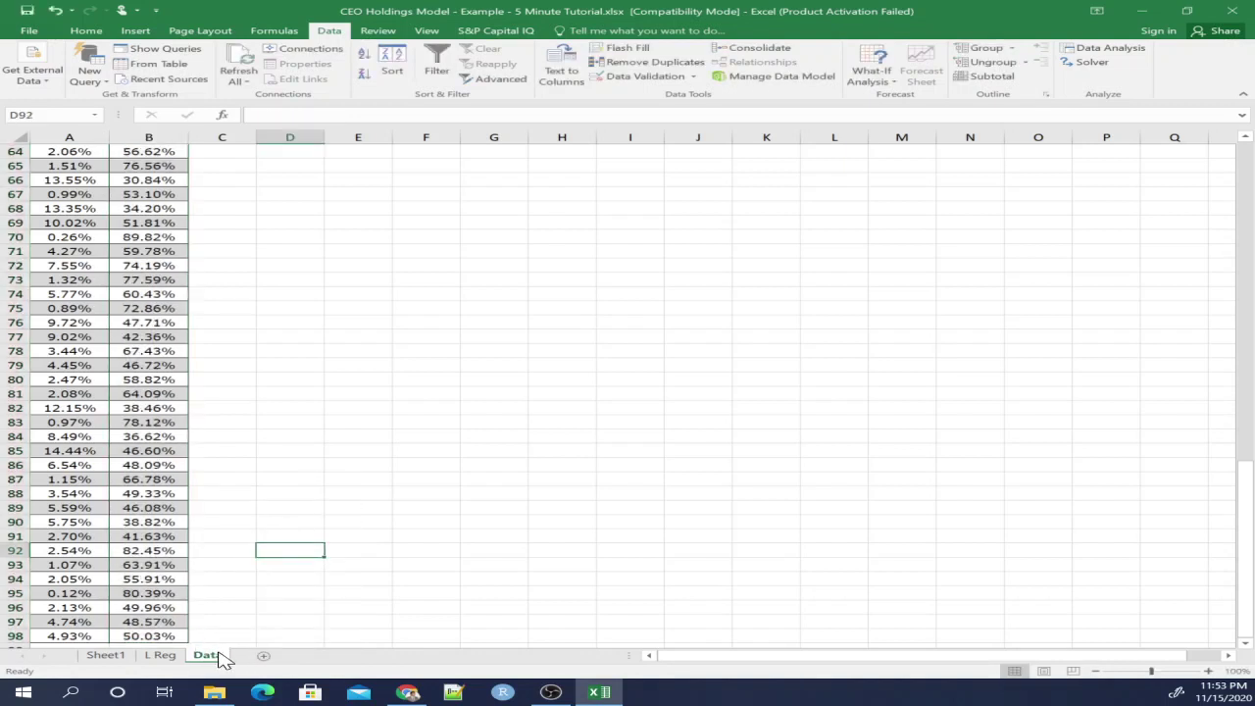
left_click_drag(196, 657, 162, 655)
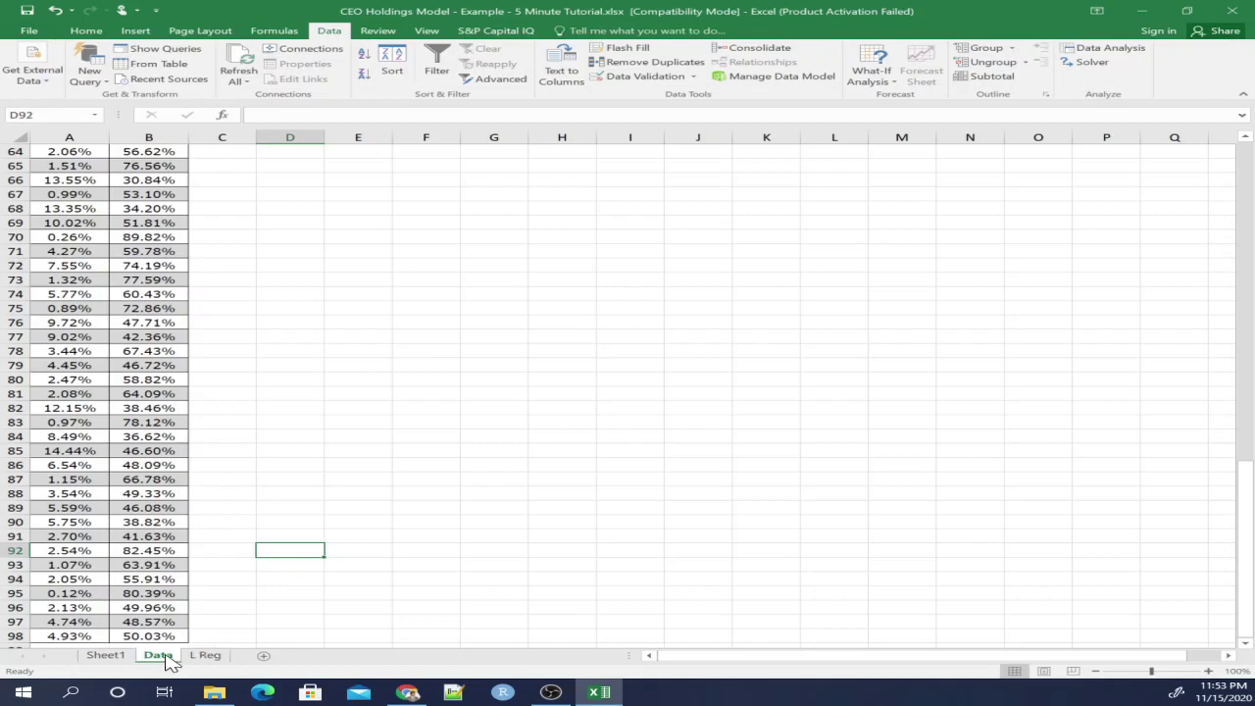
left_click(225, 632)
key("ctrl+Up")
key("Down")
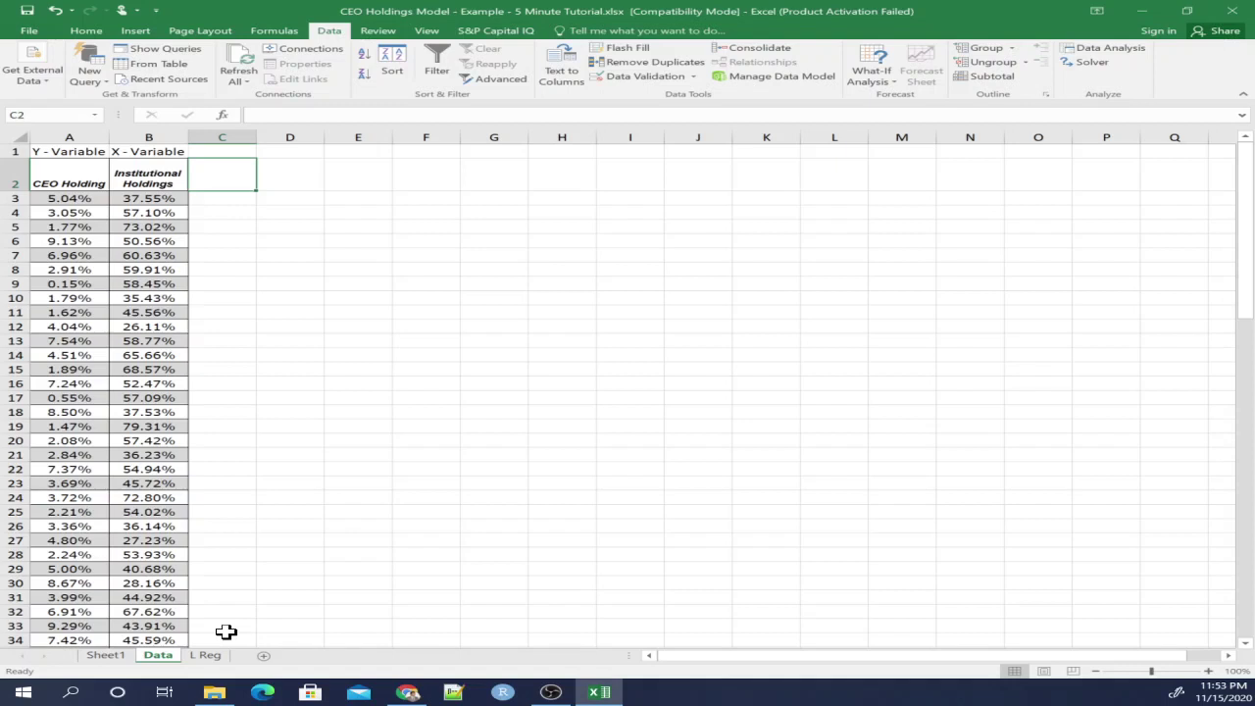
left_click(226, 633)
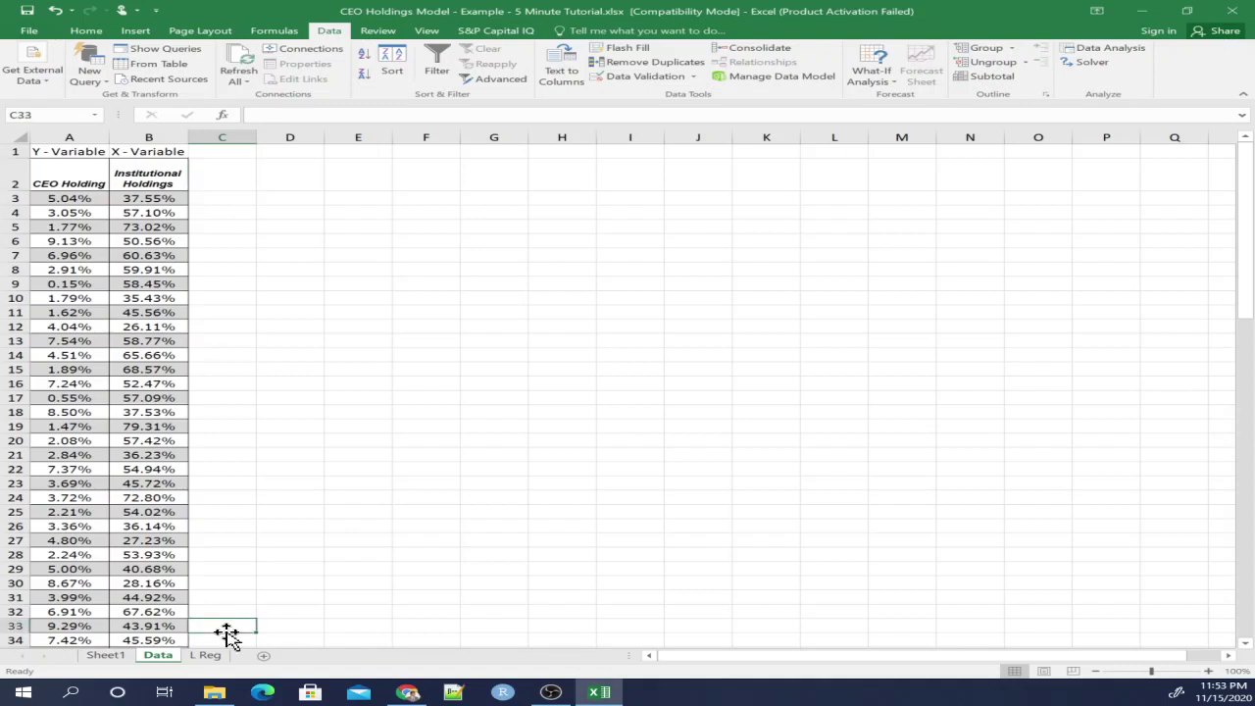
key("Up")
key("Up")
key("Up")
key("Up")
key("Up")
key("Up")
key("Up")
key("Up")
key("Up")
key("Up")
key("Up")
key("Up")
key("Up")
key("Up")
key("Up")
key("Up")
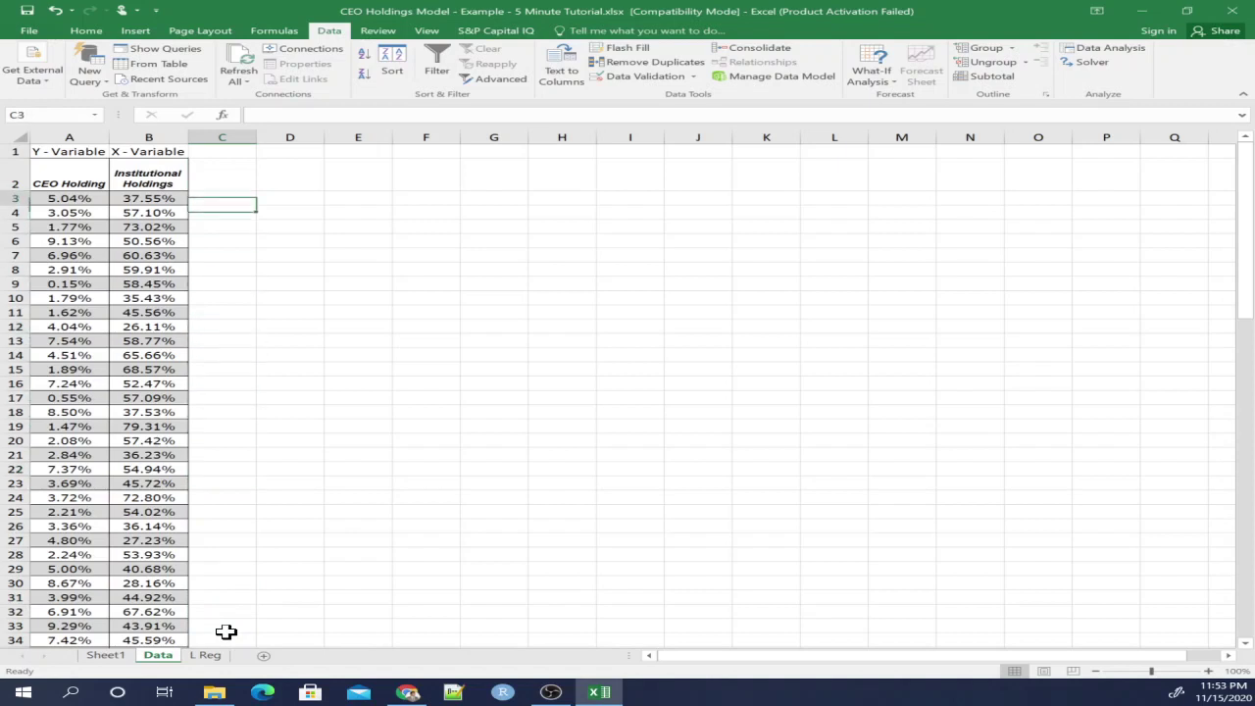
key("Up")
key("Up")
key("Up")
key("Up")
key("Up")
key("Up")
key("Up")
key("Up")
key("Up")
key("Up")
key("Up")
key("Up")
key("Up")
key("Up")
key("Up")
Copy the Institutional Holdings header into C2 as 'Institutional Holdings^2'.
key("Left")
key("ctrl+c")
key("Right")
key("ctrl+v")
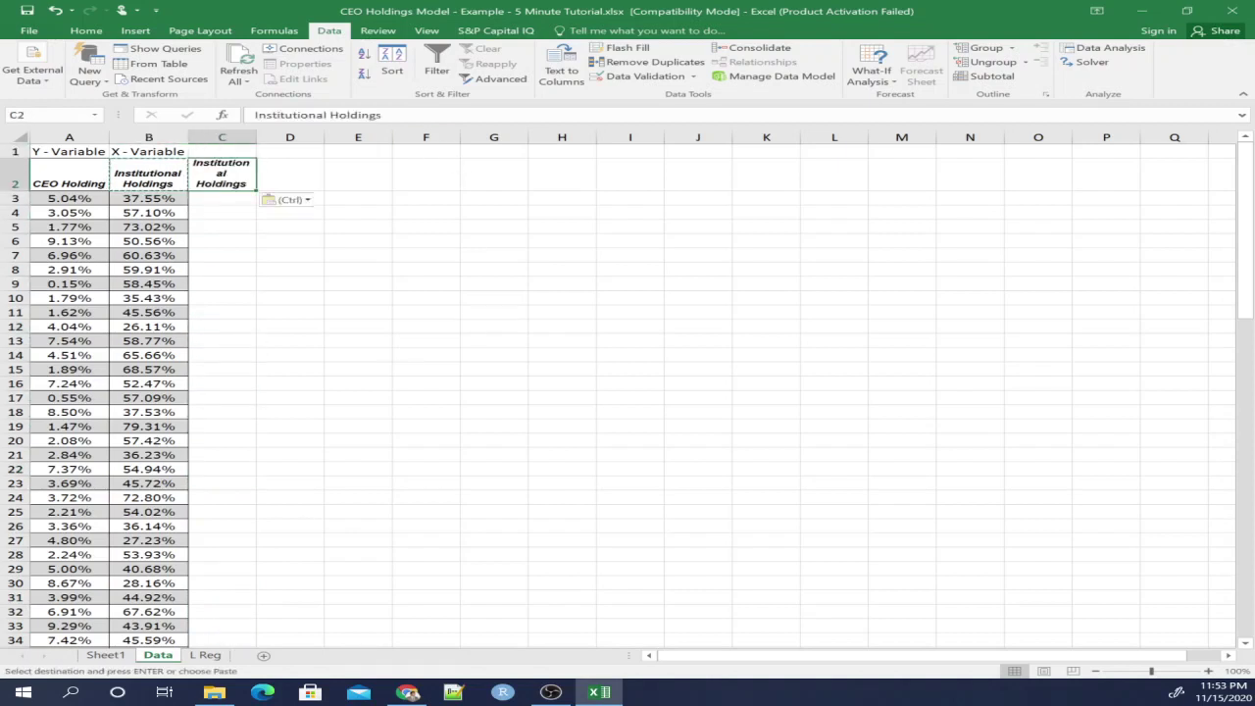
left_click(255, 114)
type("^")
key("BackSpace")
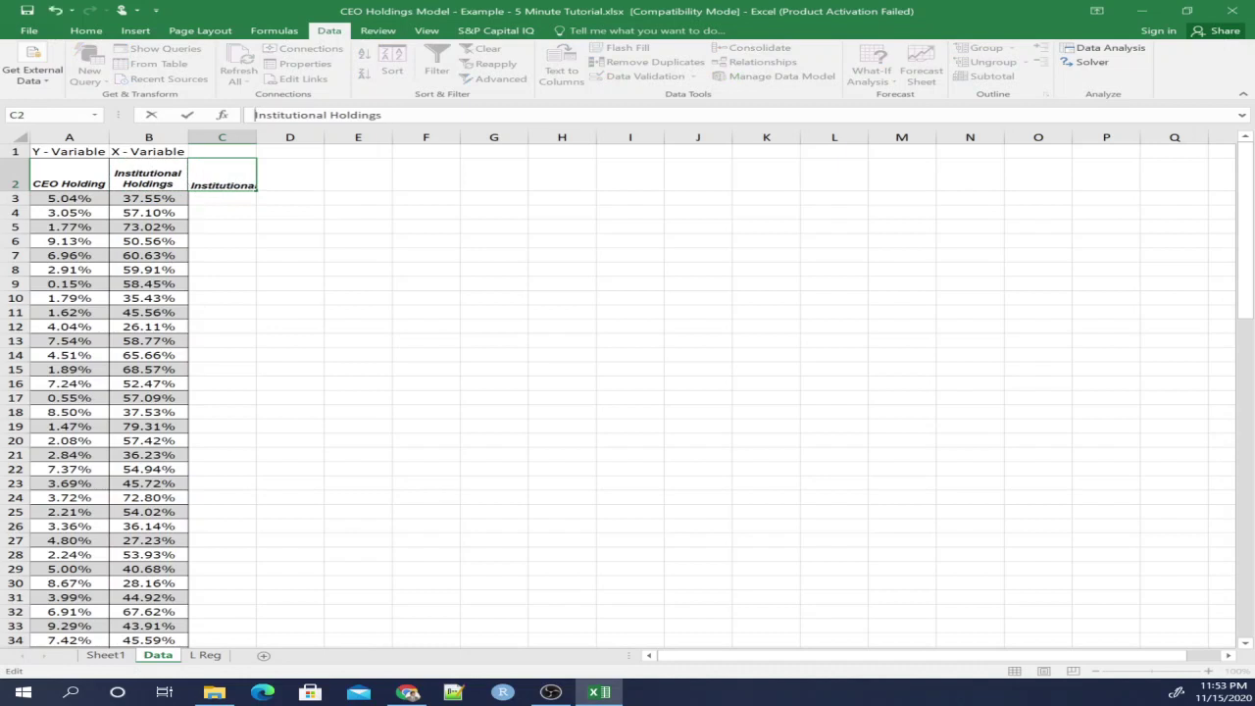
left_click(383, 115)
key("Return")
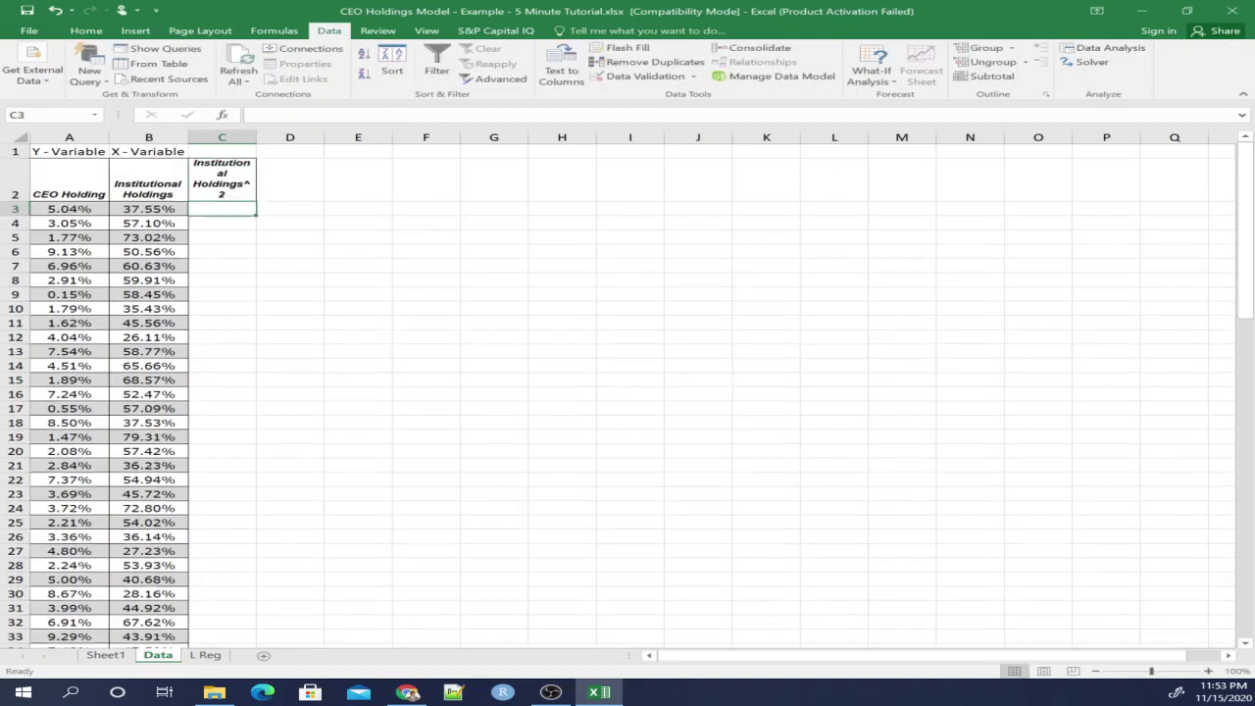
Enter a formula in C3 squaring B3 and fill it down column C.
type("=")
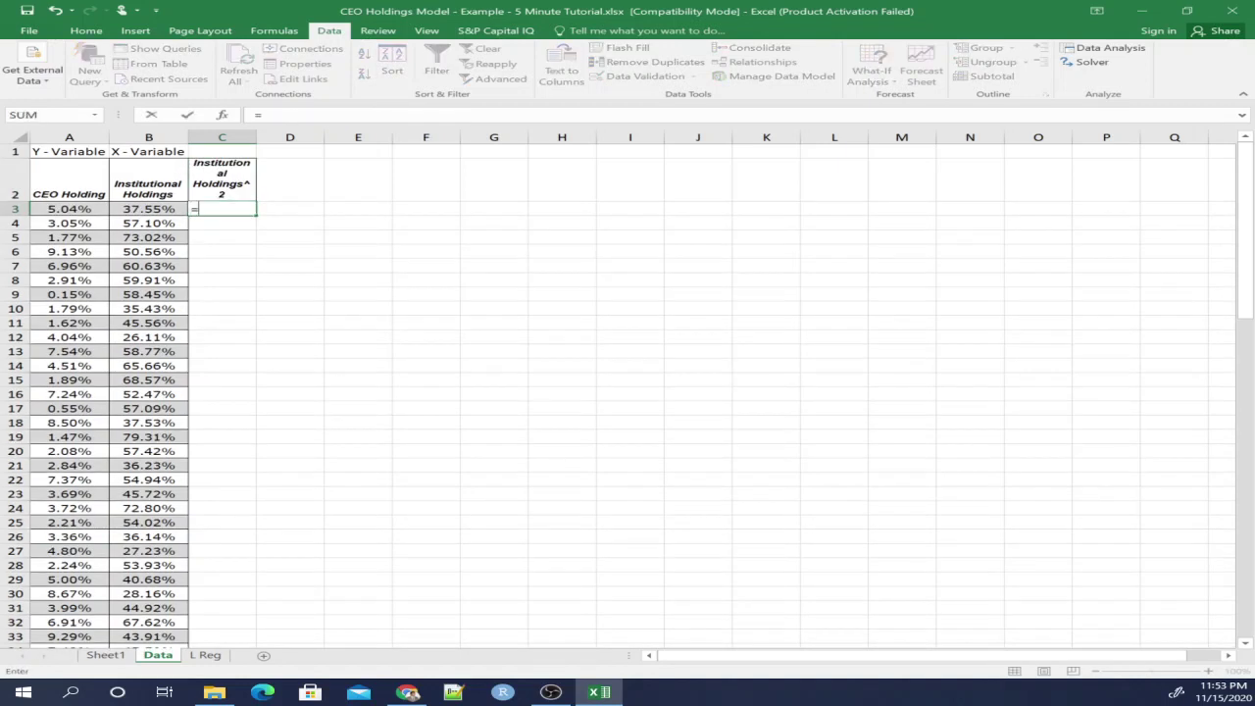
key("Left")
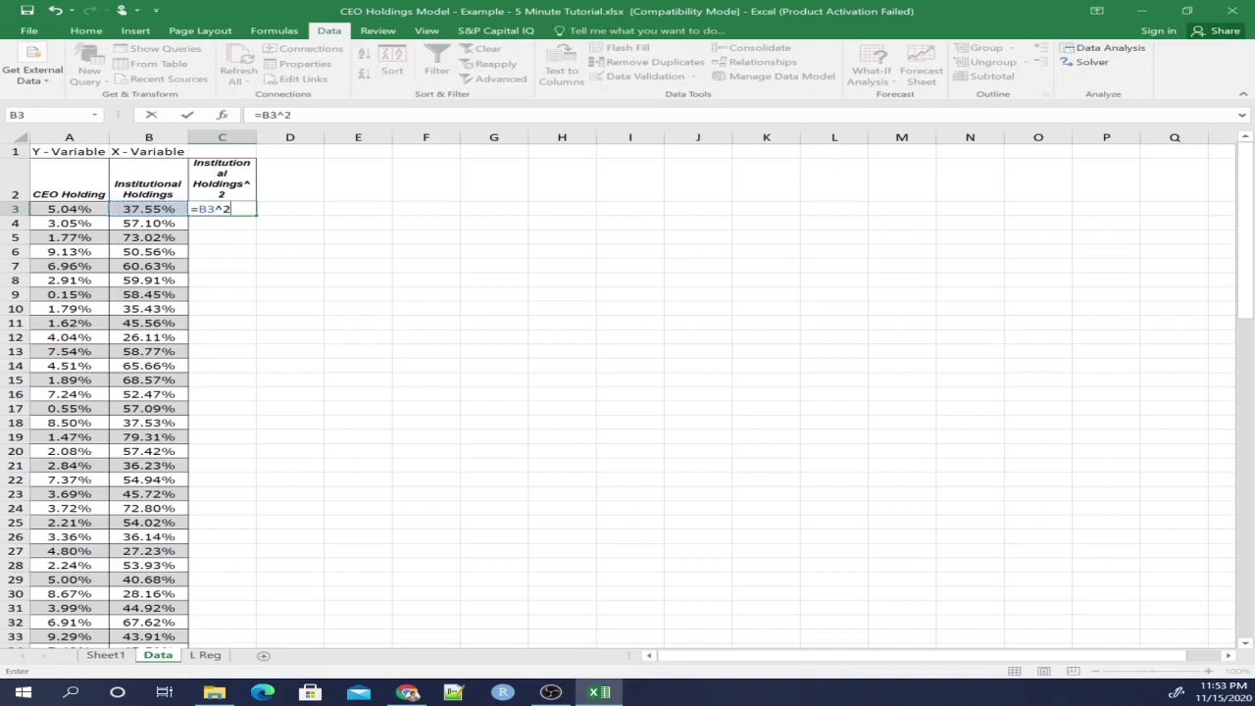
key("Return")
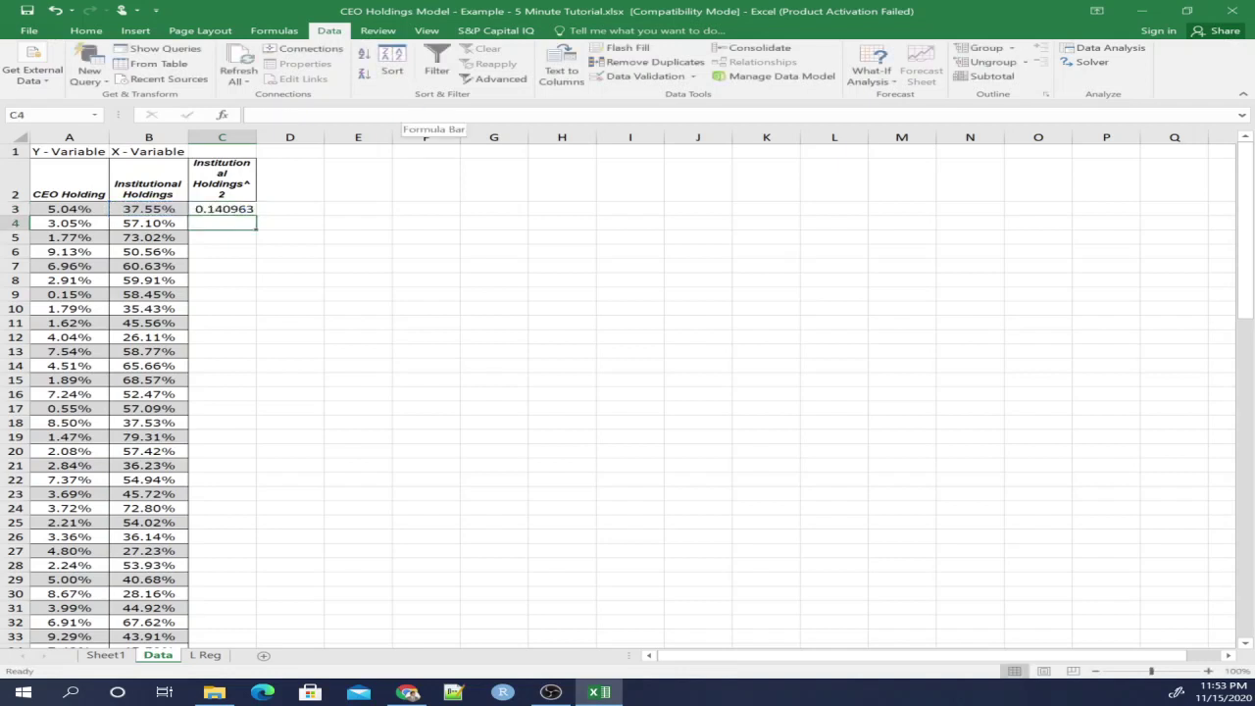
left_click(245, 211)
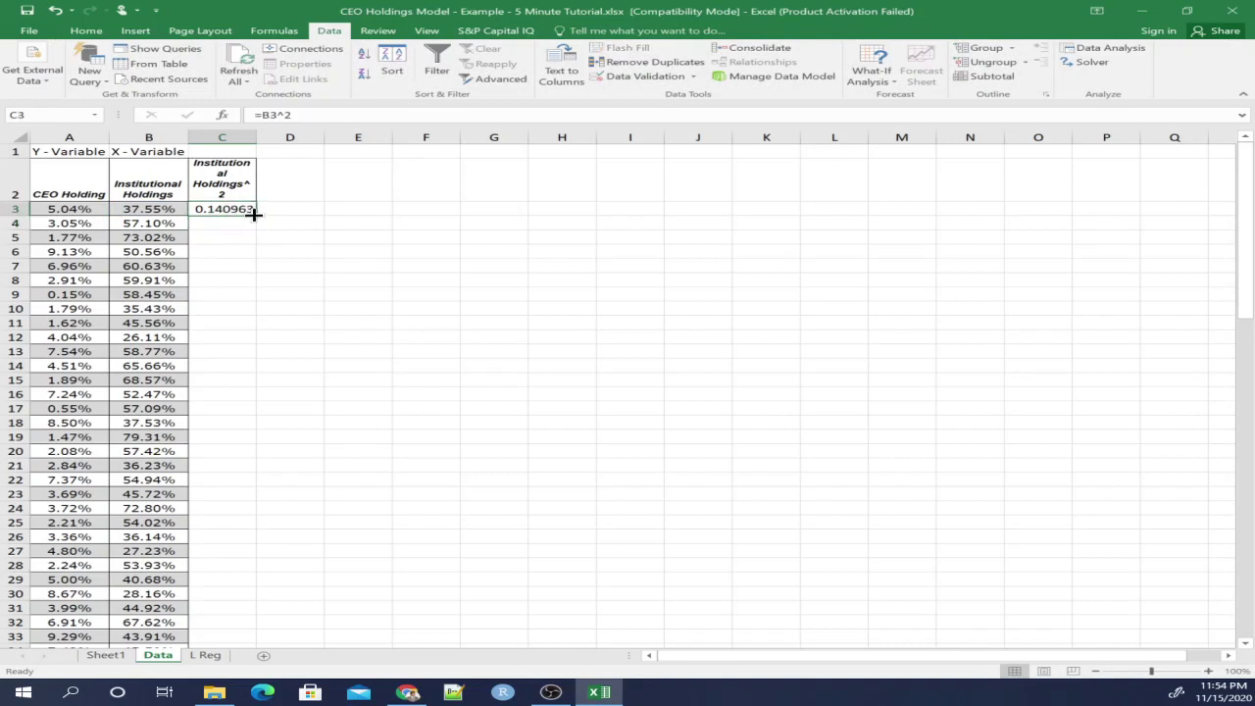
double_click(254, 216)
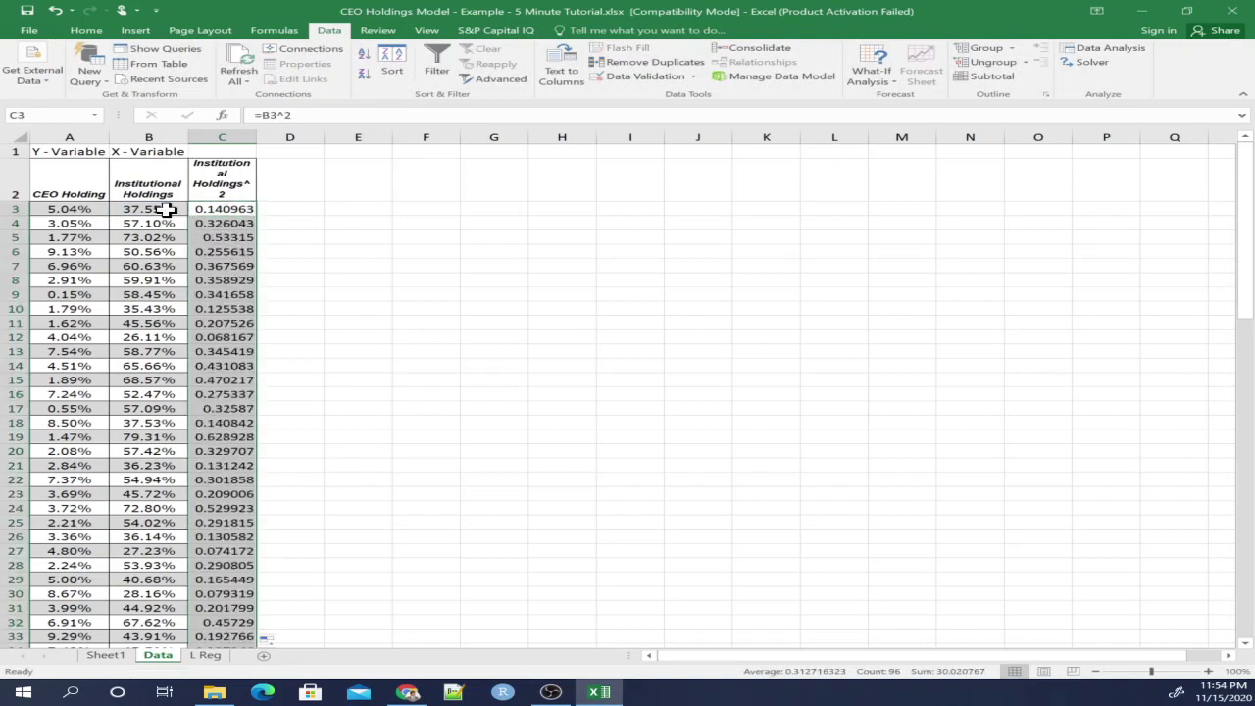
Copy column B's percentage formatting onto column C with Format Painter.
left_click(157, 137)
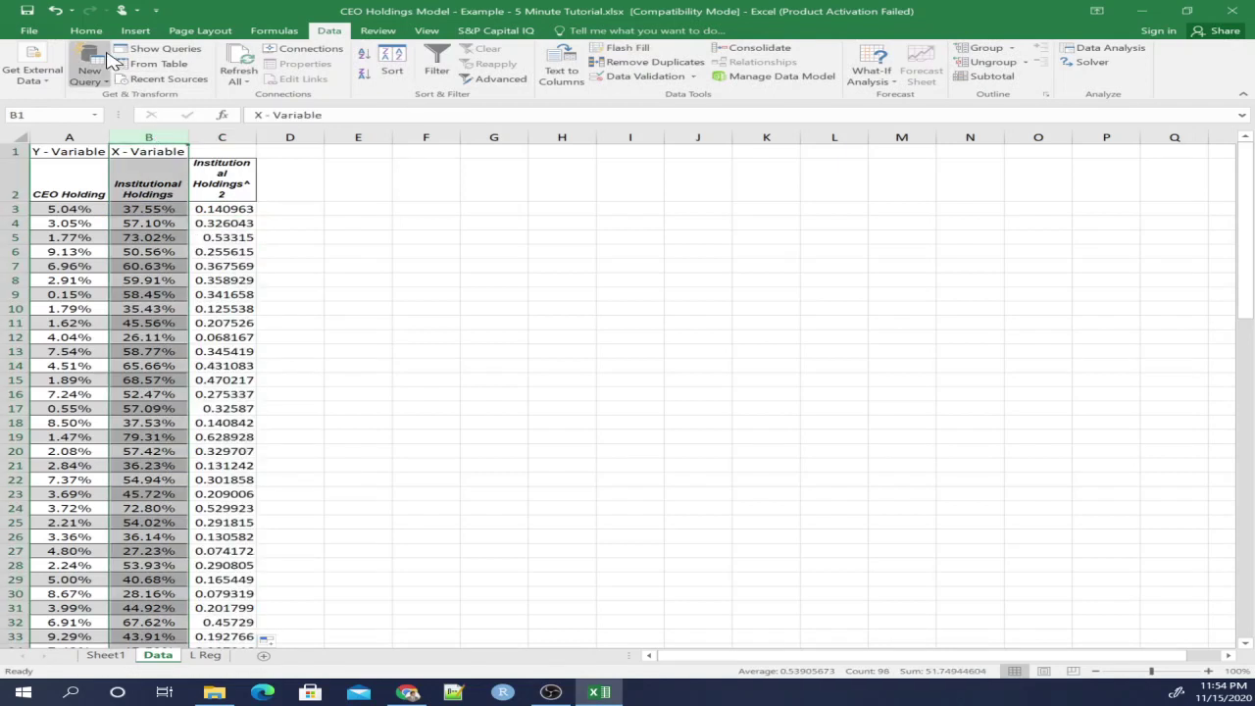
left_click(86, 30)
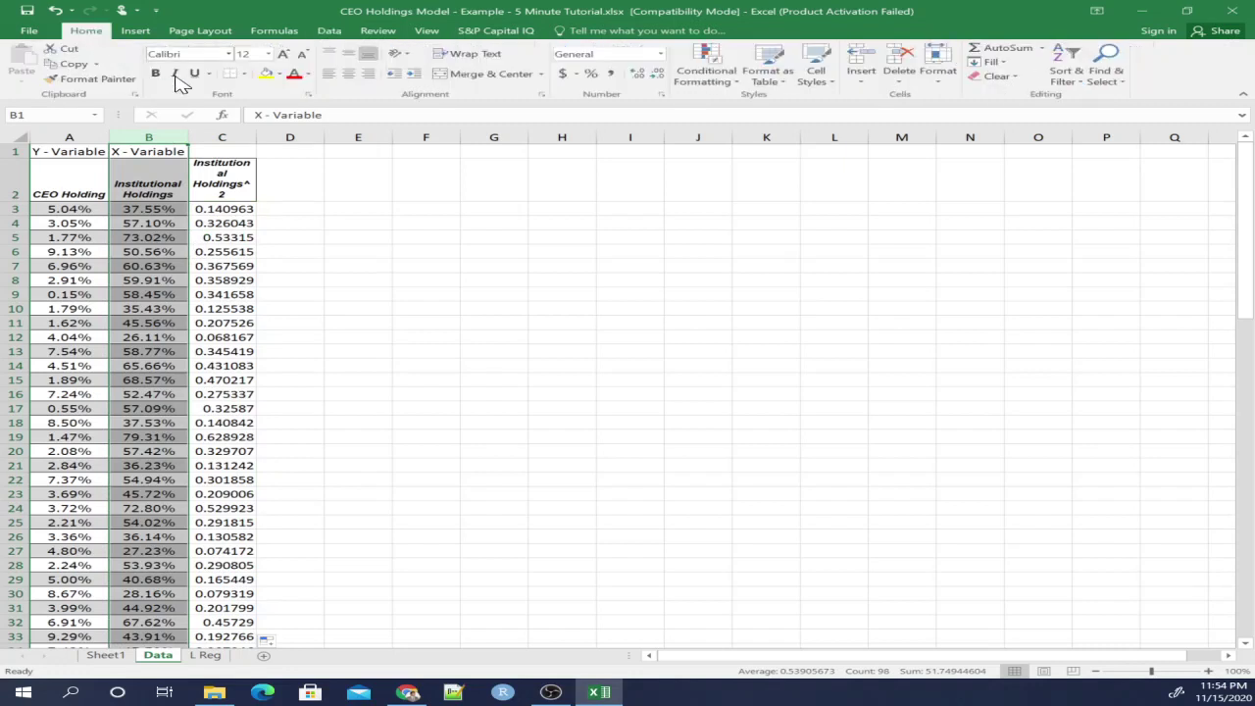
left_click(113, 84)
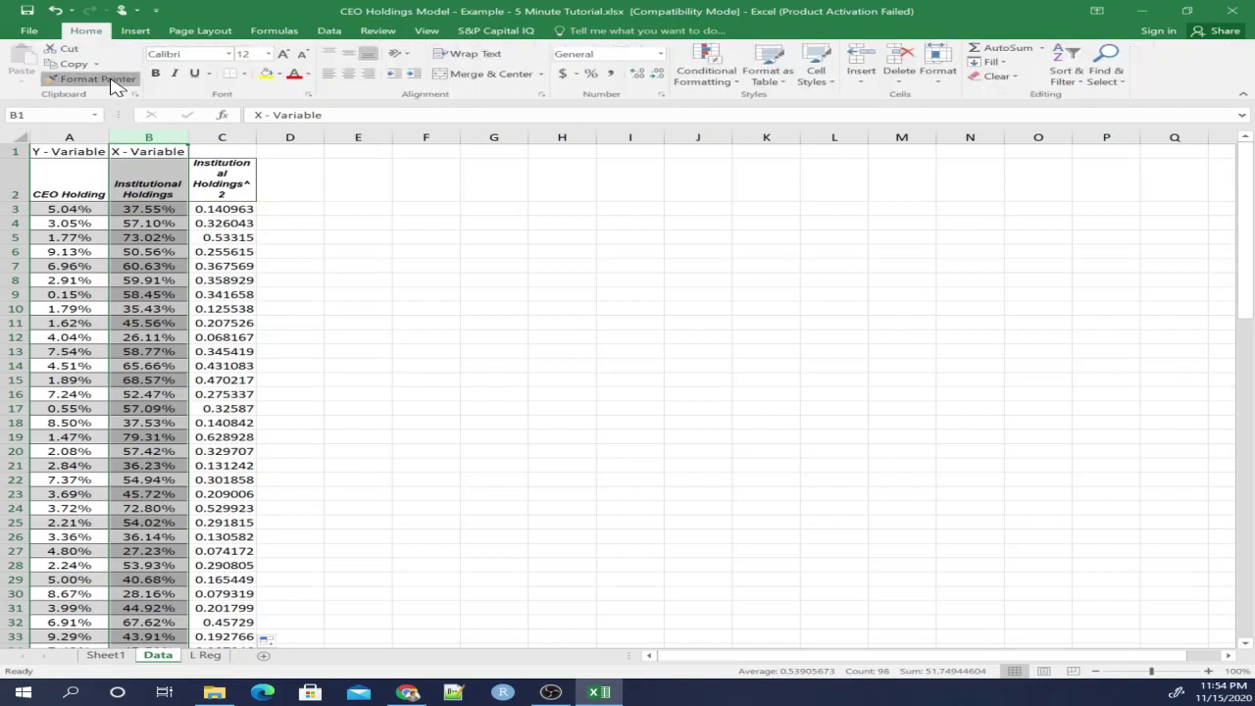
left_click(216, 136)
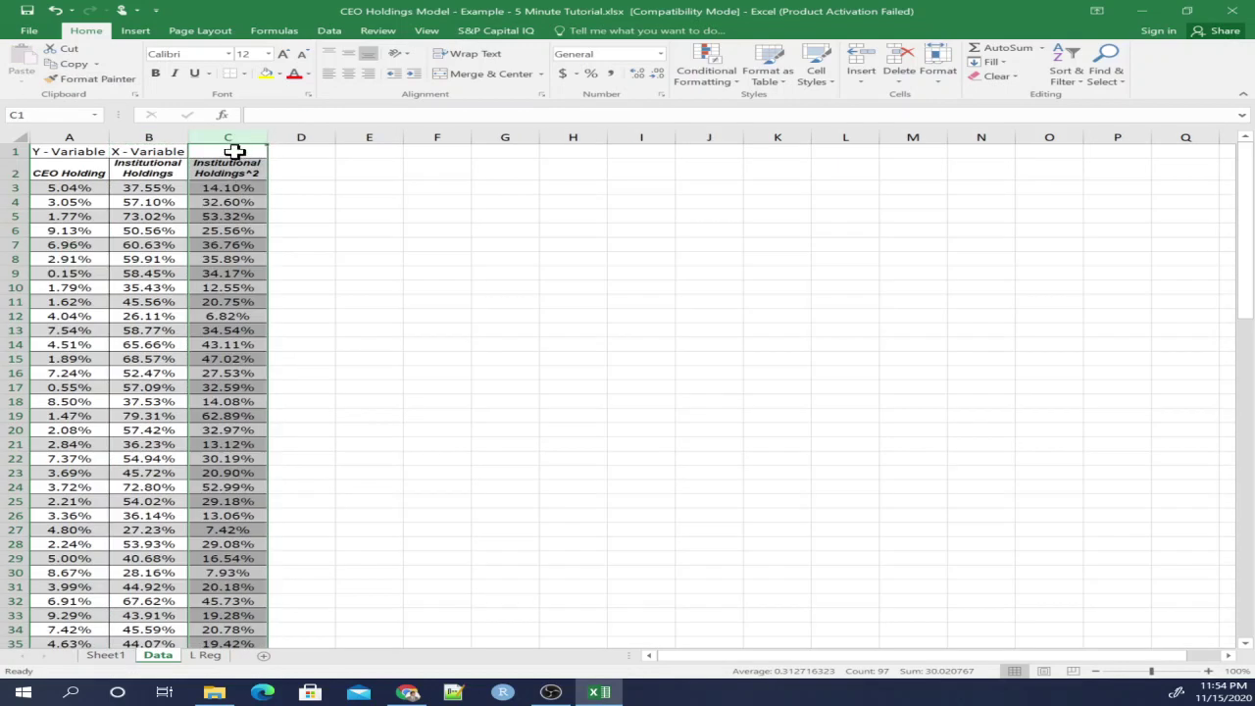
Title cell C1 'X Squared'.
left_click(236, 152)
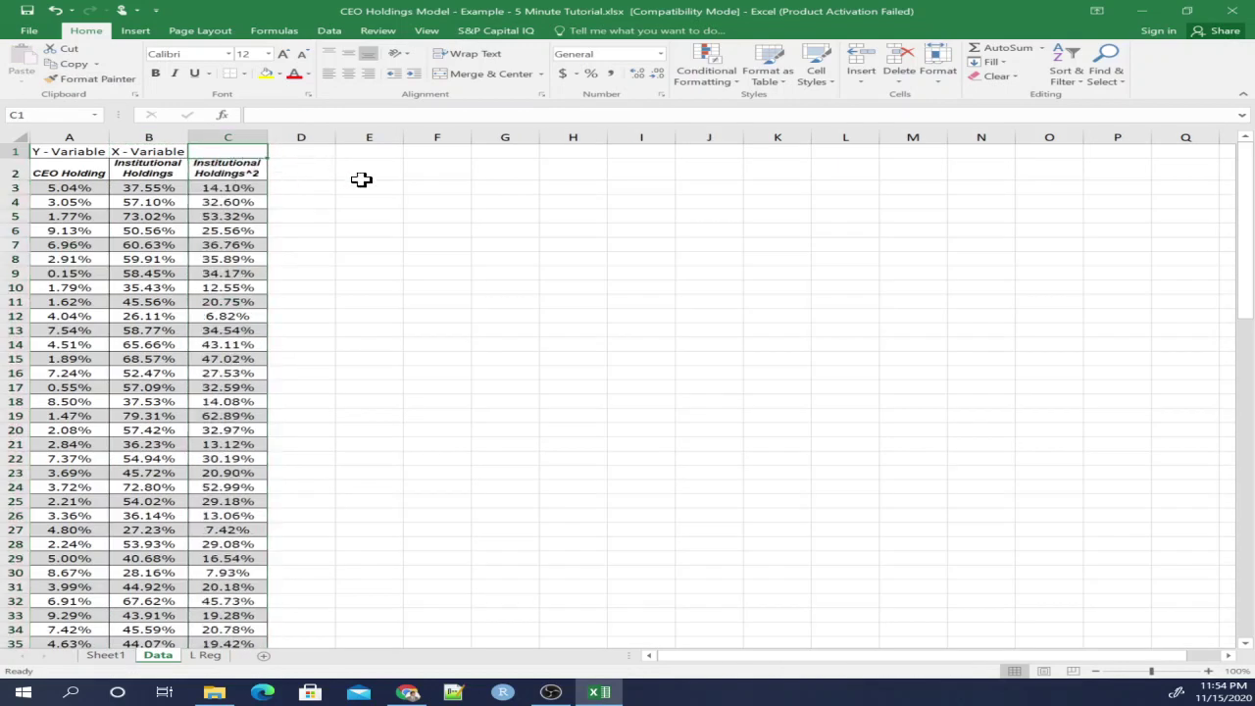
type("X Squared")
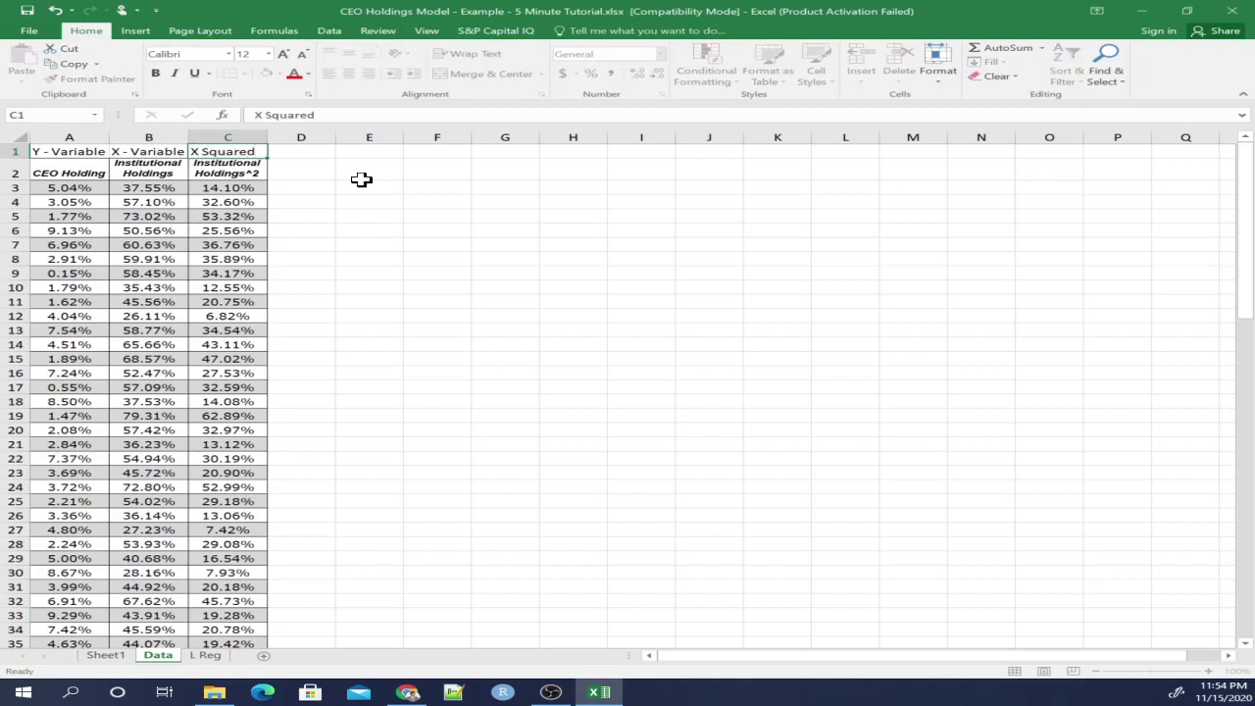
key("Return")
Run a Regression with Y range $A$2:$A$98 and X range $B$2:$C$98.
left_click(390, 190)
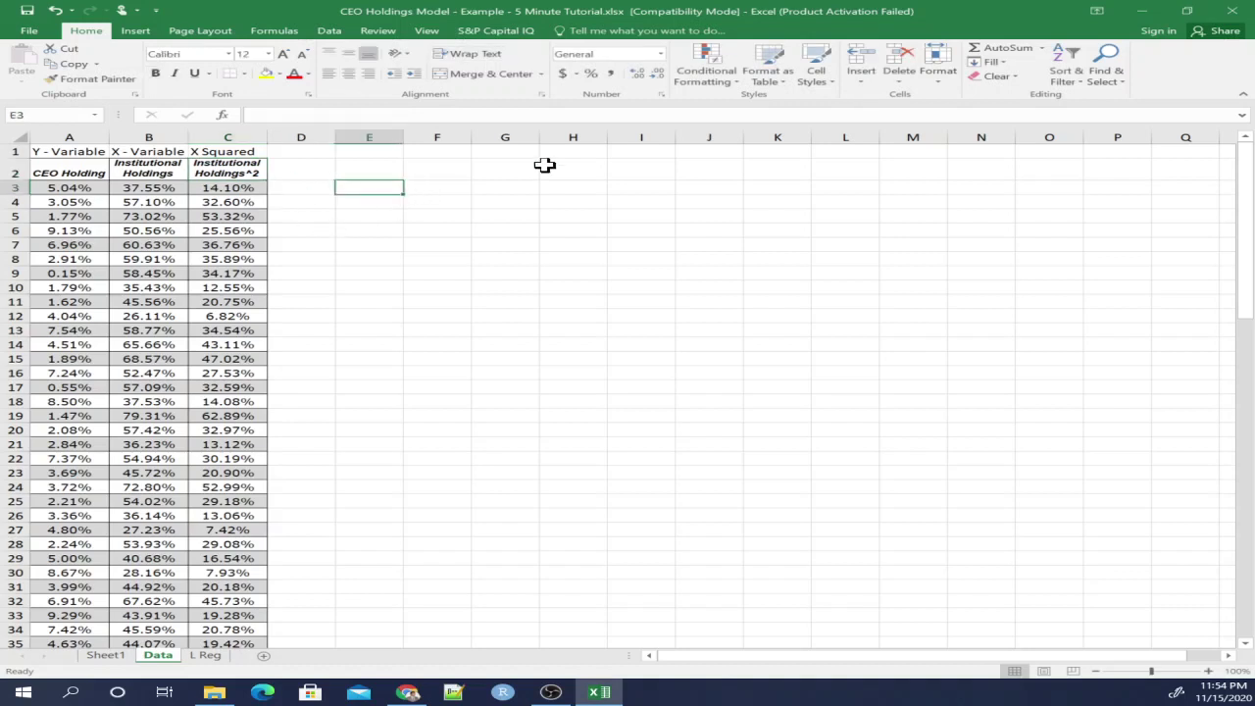
left_click(329, 30)
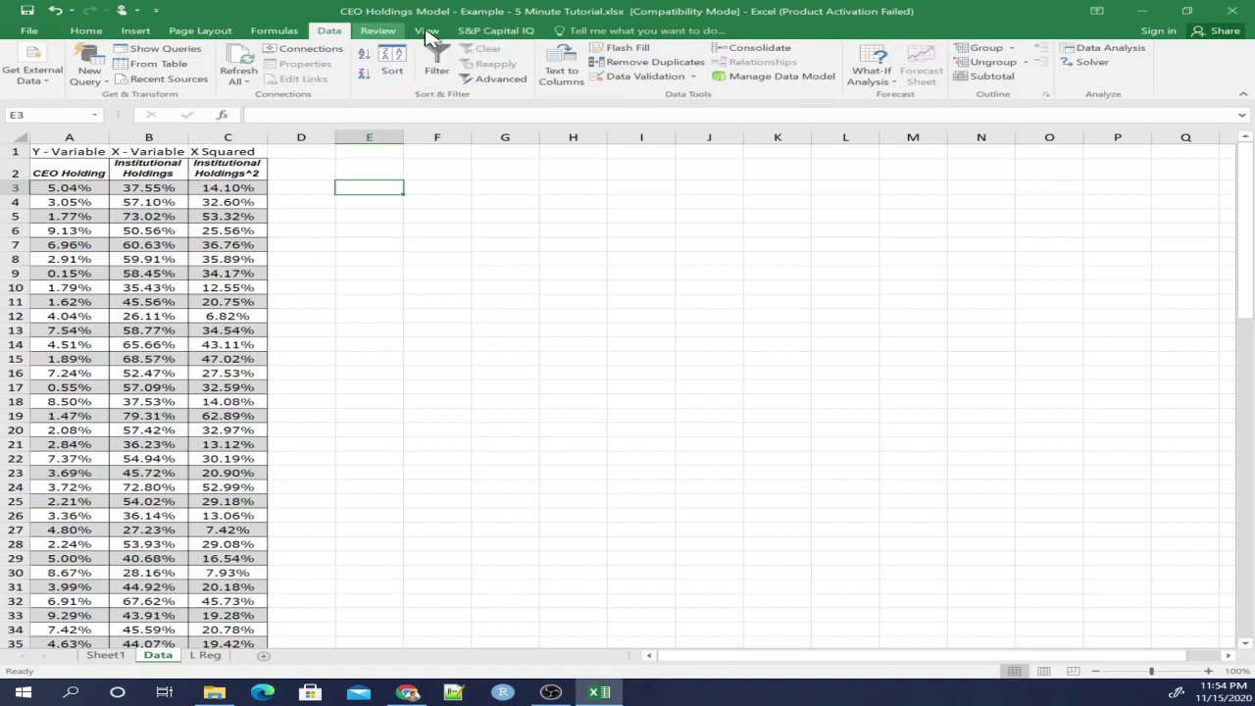
left_click(1108, 48)
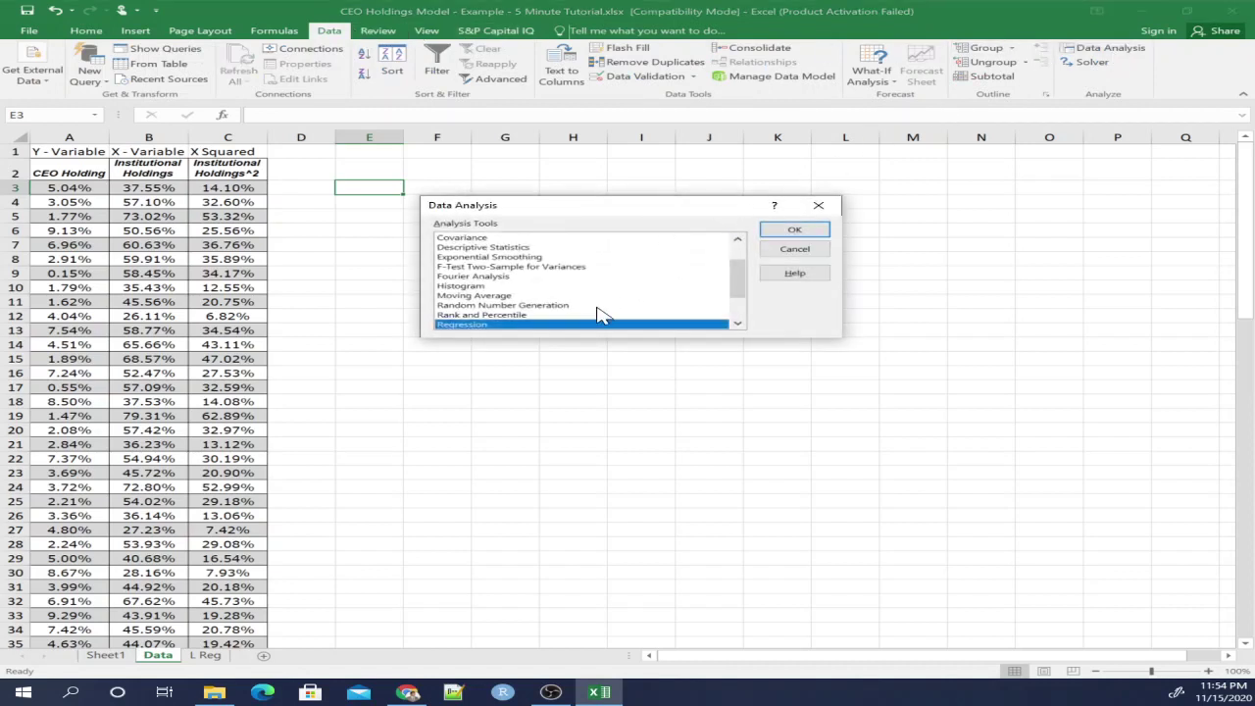
left_click(802, 230)
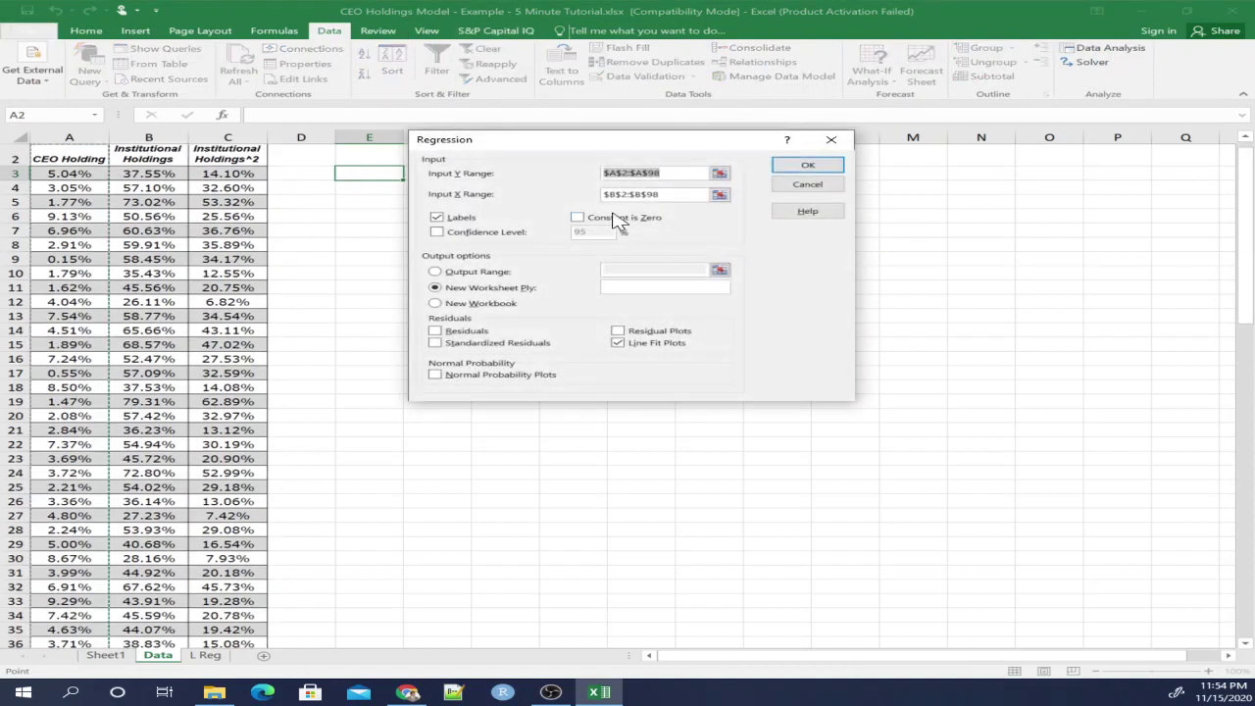
left_click(661, 172)
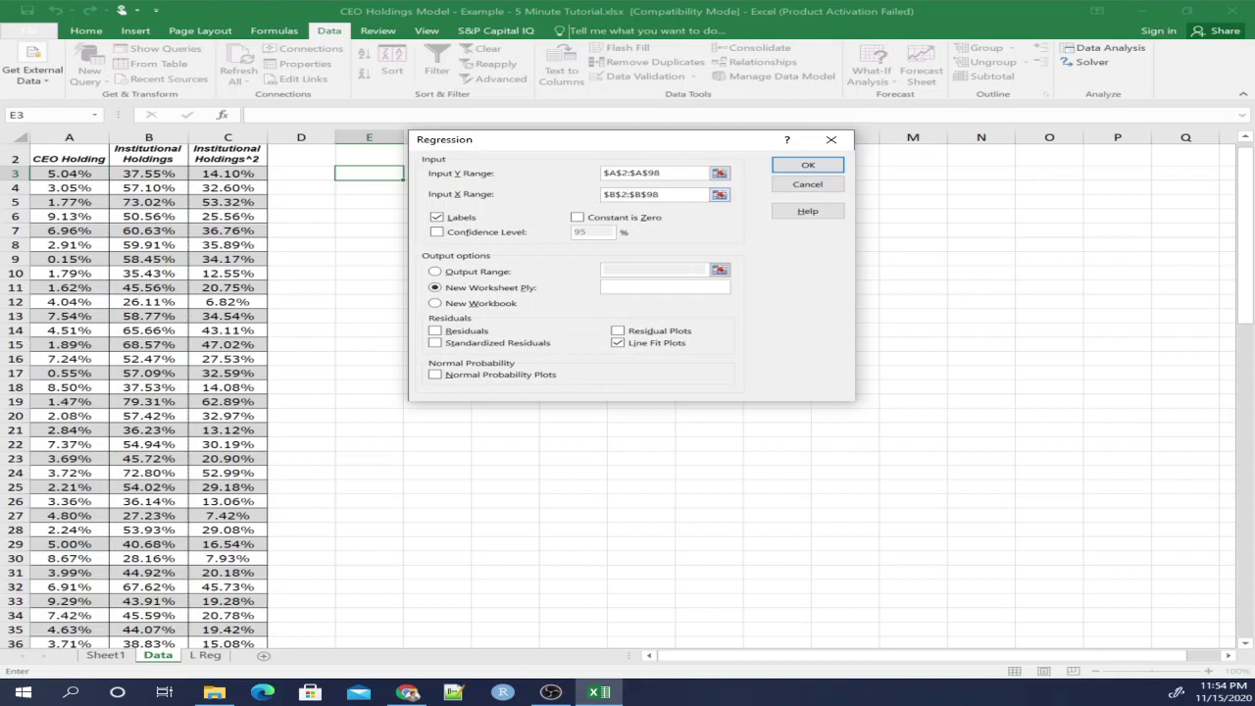
key("Tab")
left_click(719, 196)
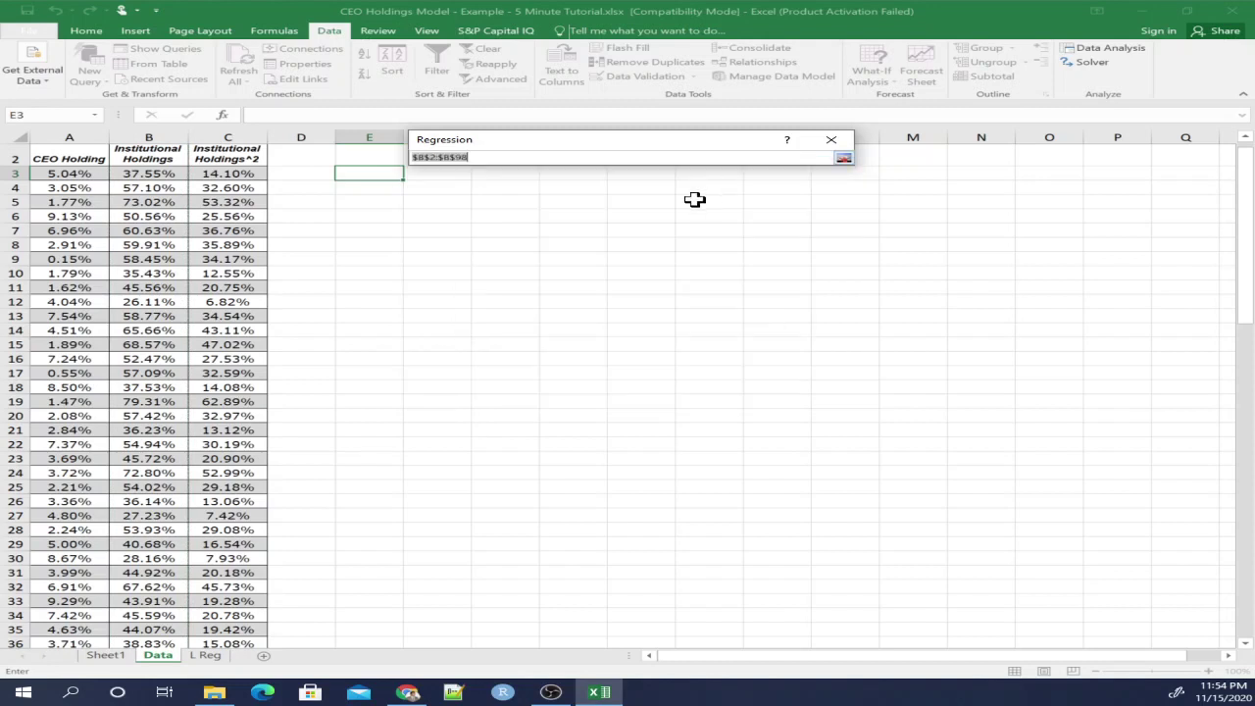
left_click_drag(165, 157, 213, 243)
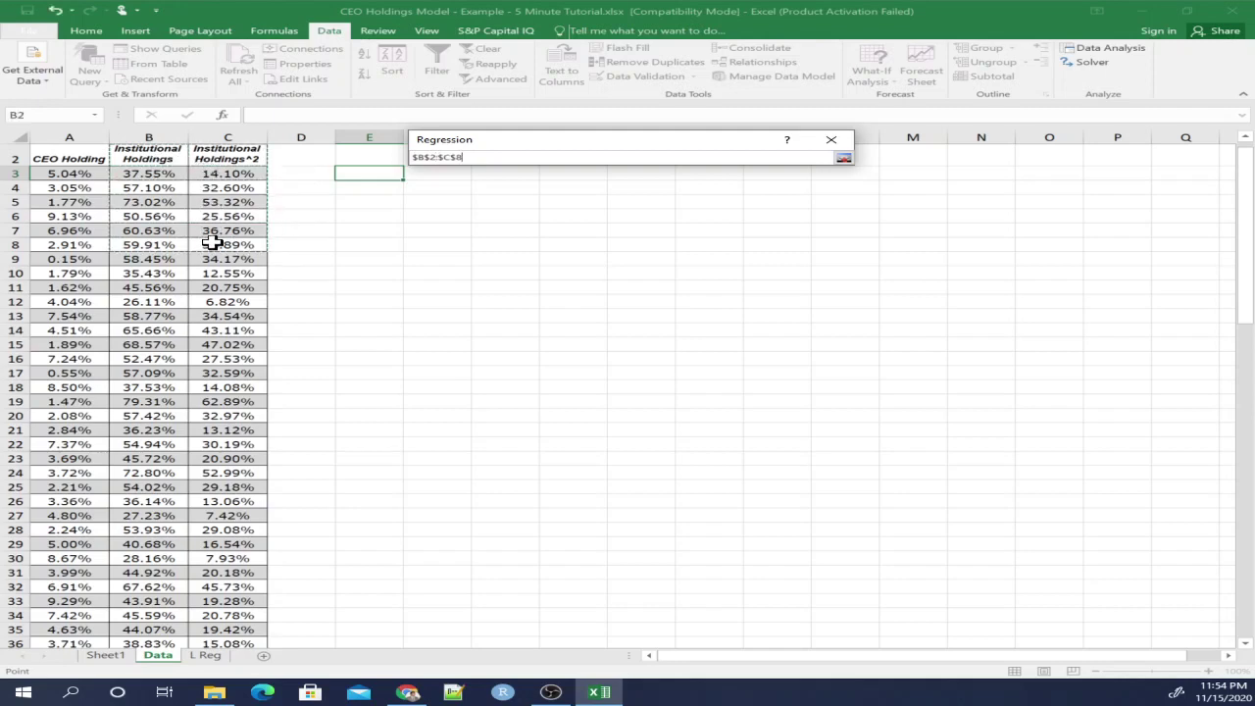
key("ctrl+shift+Down")
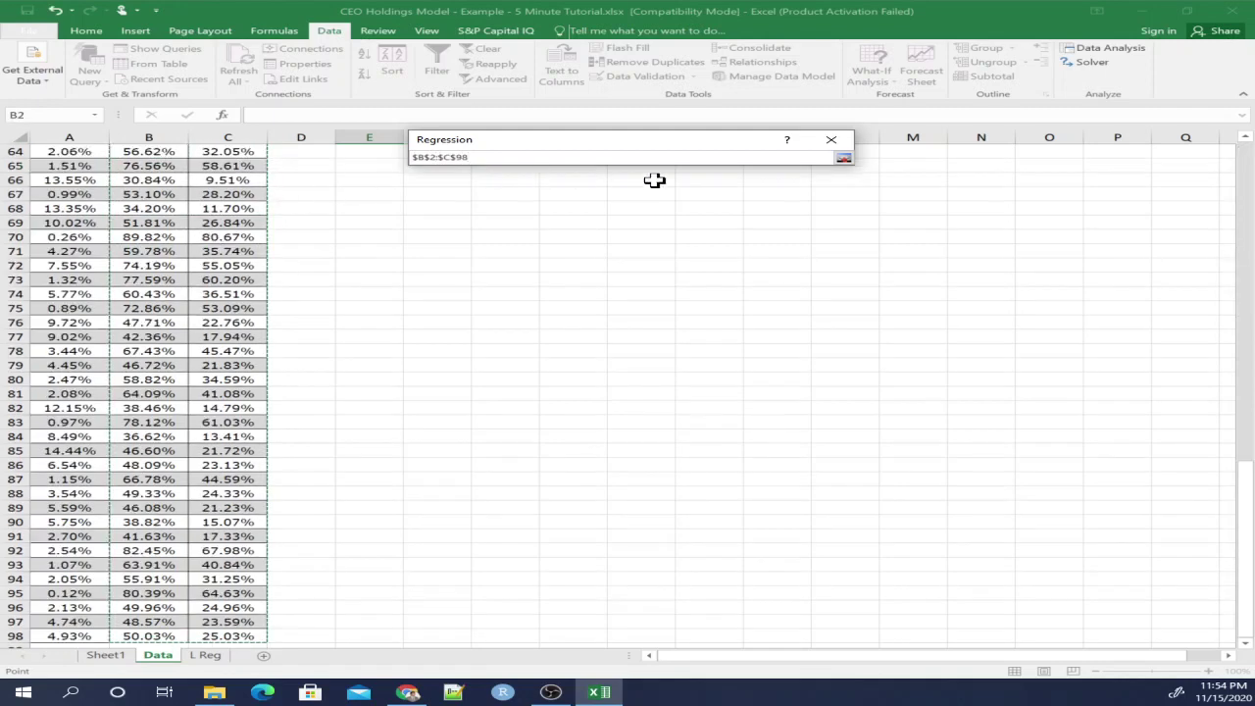
left_click(843, 158)
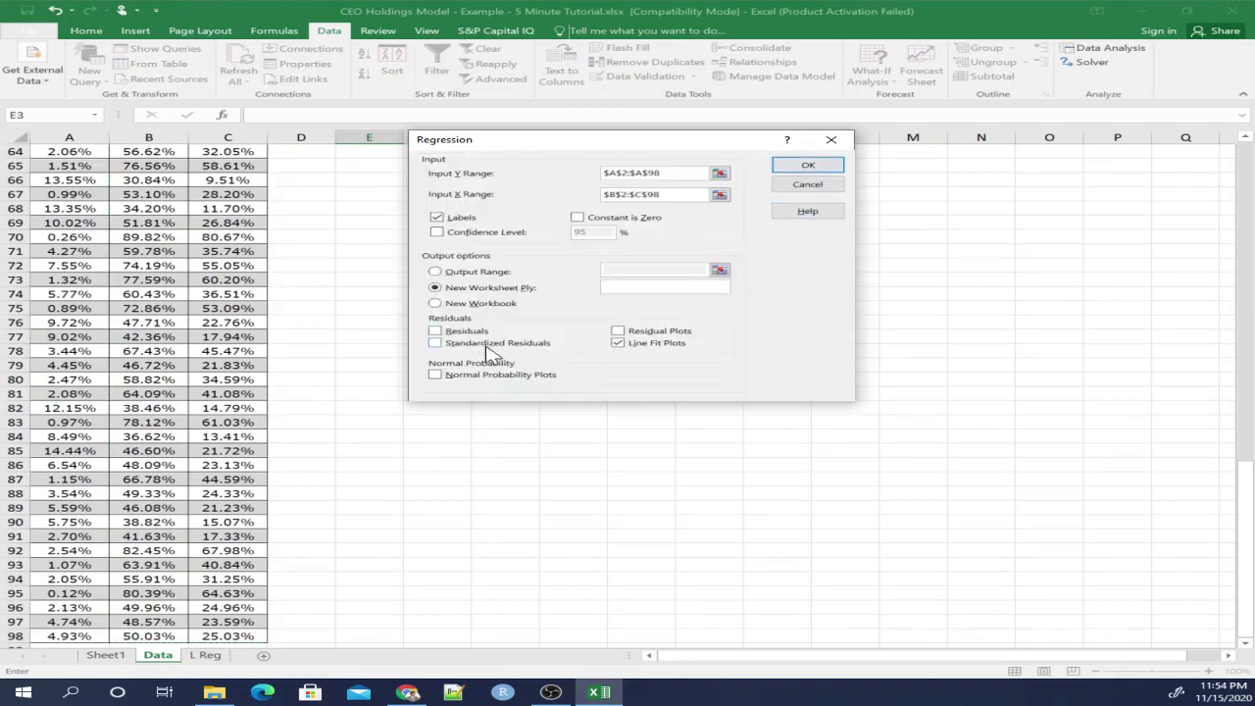
left_click(807, 167)
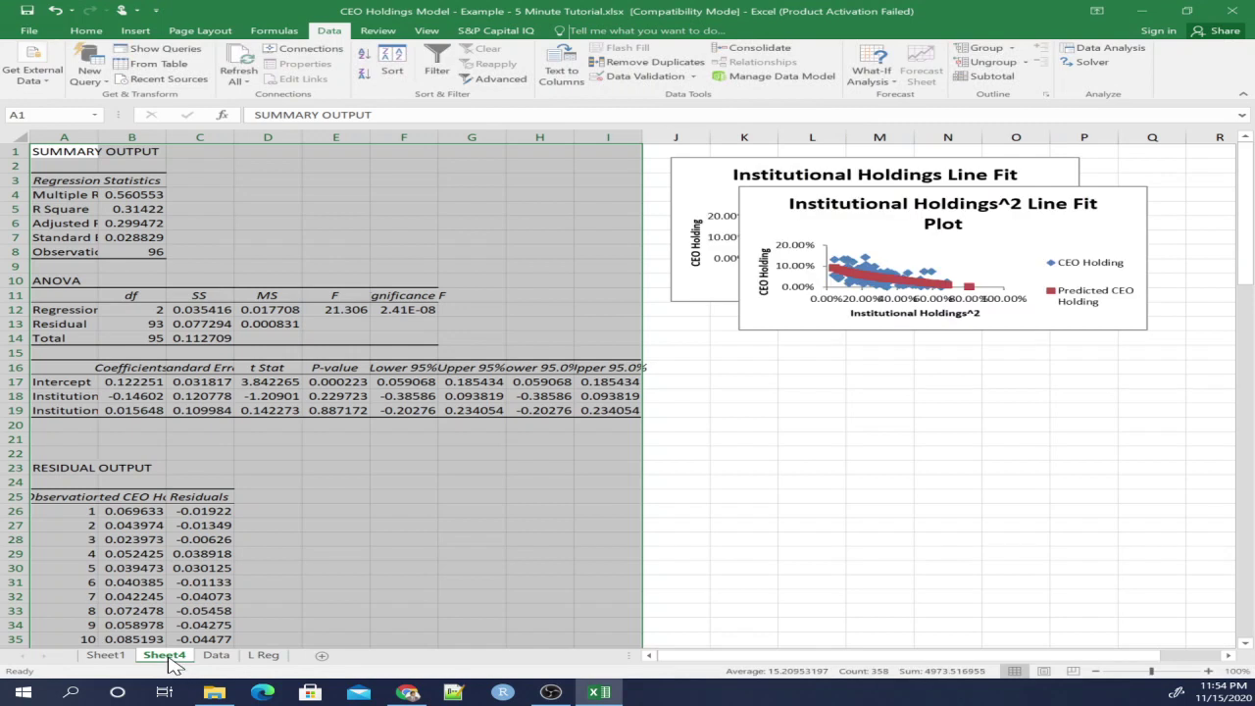
Move the new output sheet after L Reg and rename it Q Reg.
left_click_drag(169, 664, 285, 667)
right_click(263, 657)
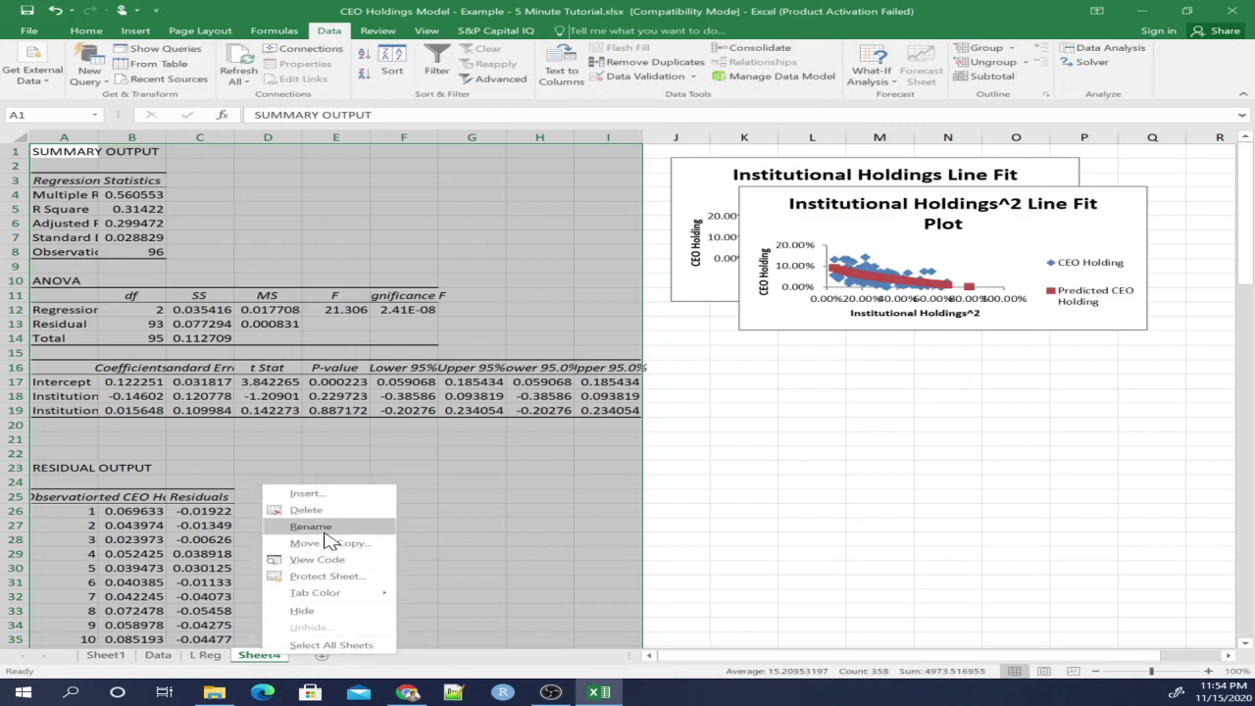
left_click(324, 542)
type("Q Reg")
left_click(400, 551)
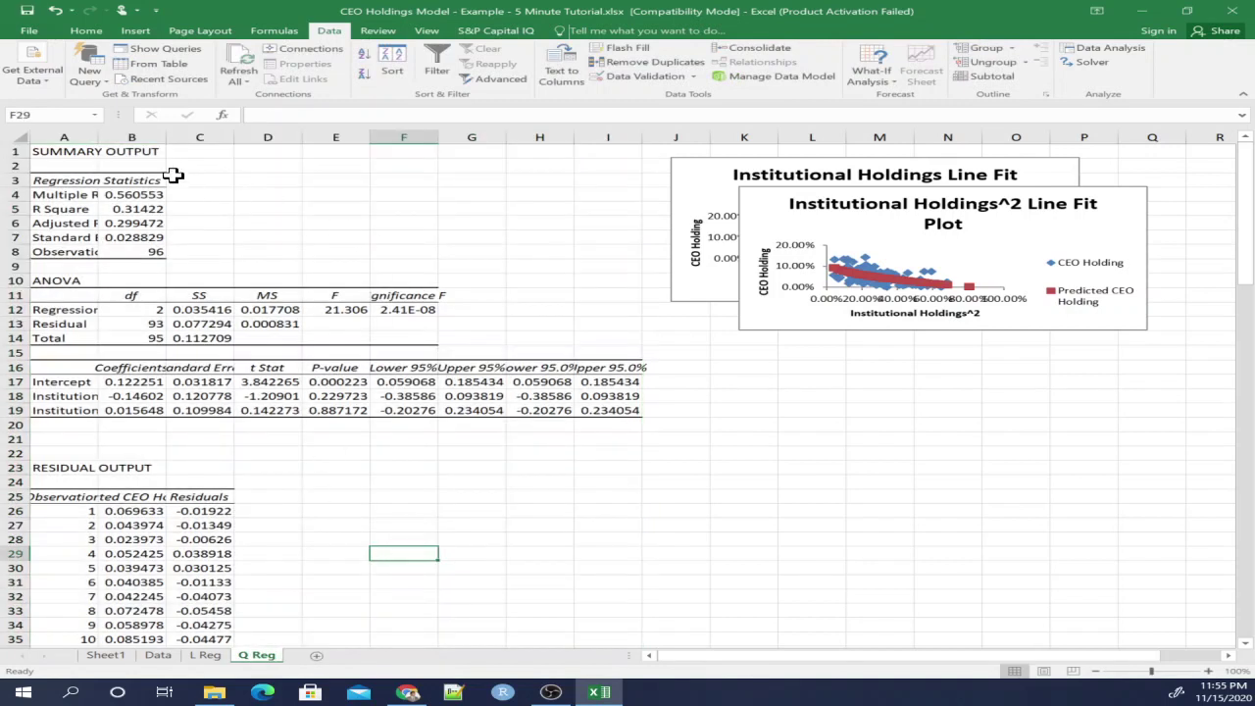
Auto-fit columns A through E so labels and coefficients show in full.
double_click(169, 143)
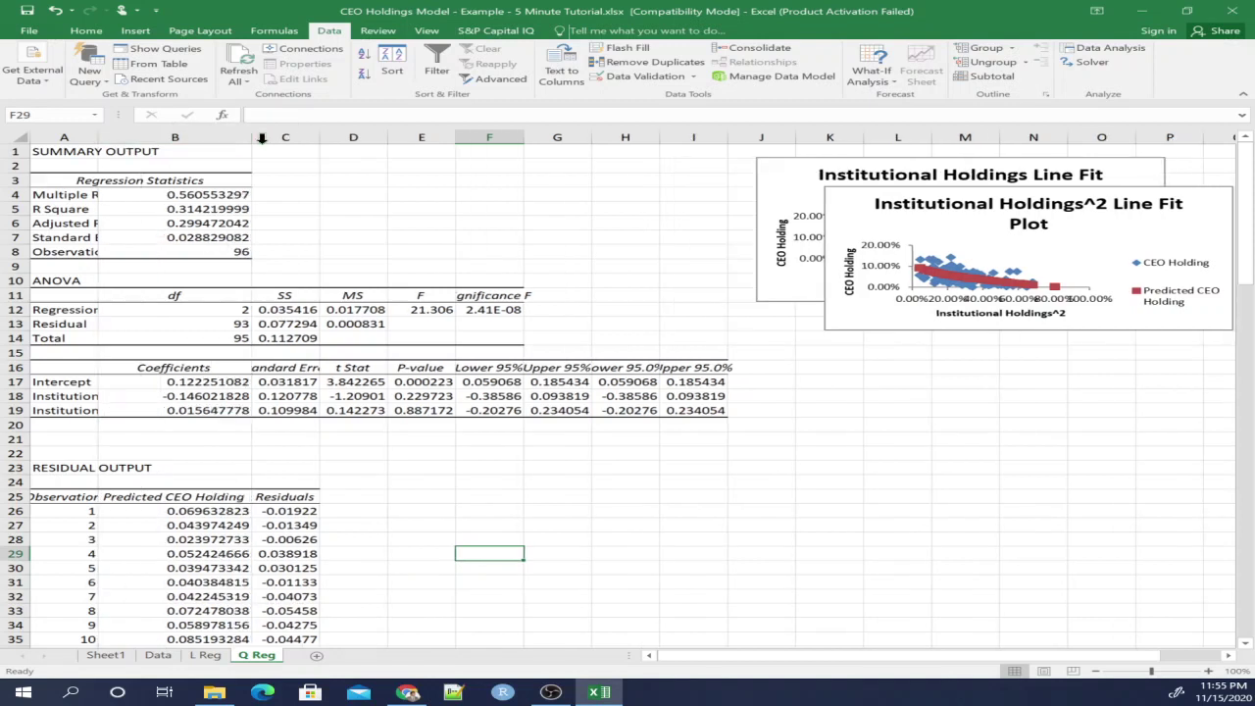
double_click(319, 138)
double_click(424, 137)
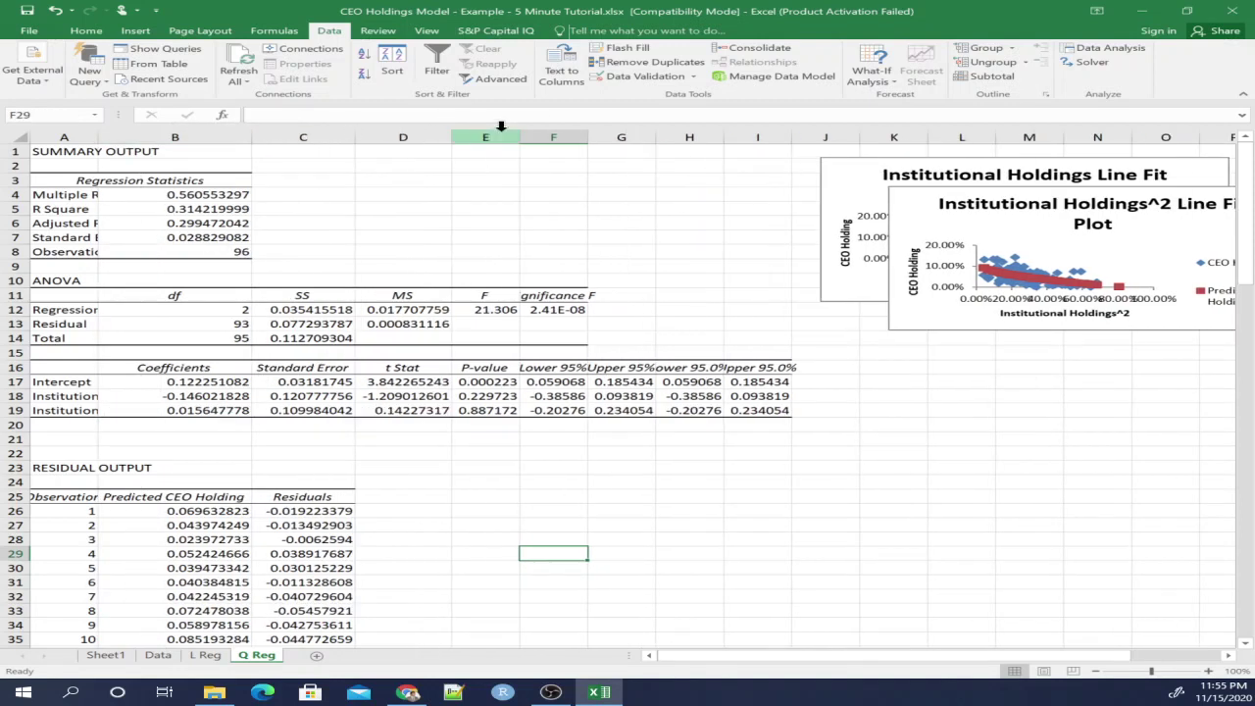
double_click(520, 138)
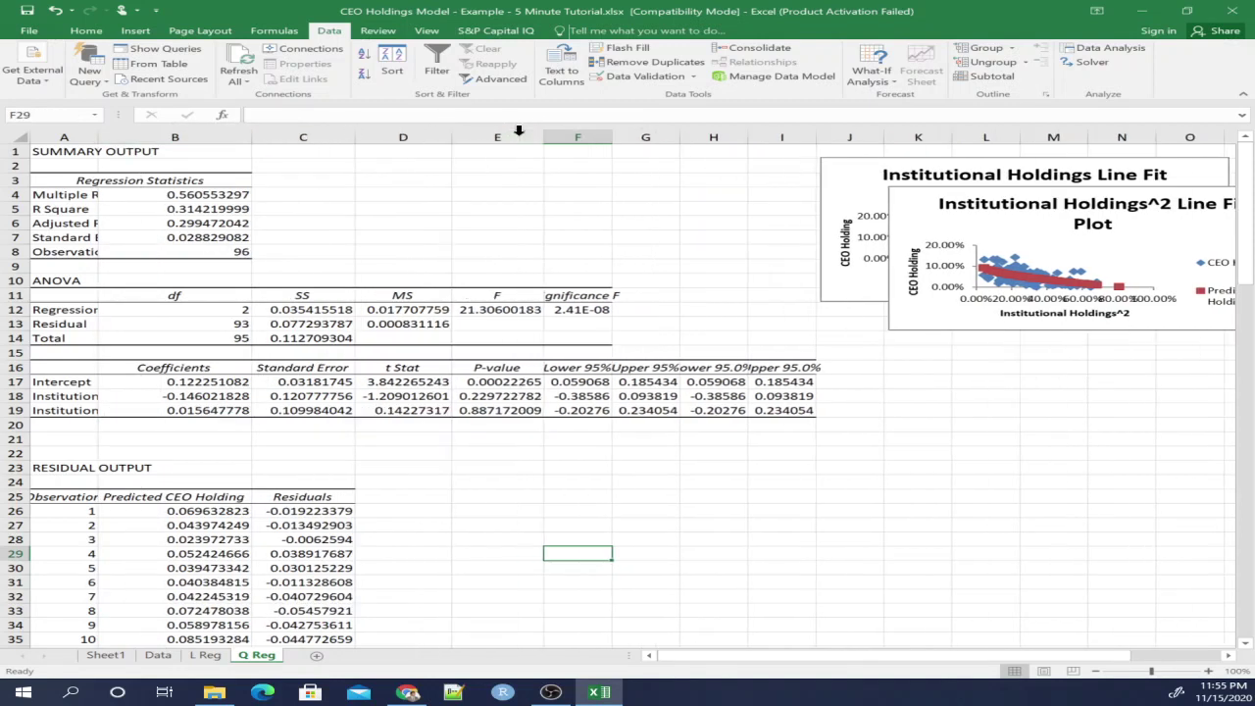
left_click(202, 383)
left_click(189, 396)
left_click(164, 410)
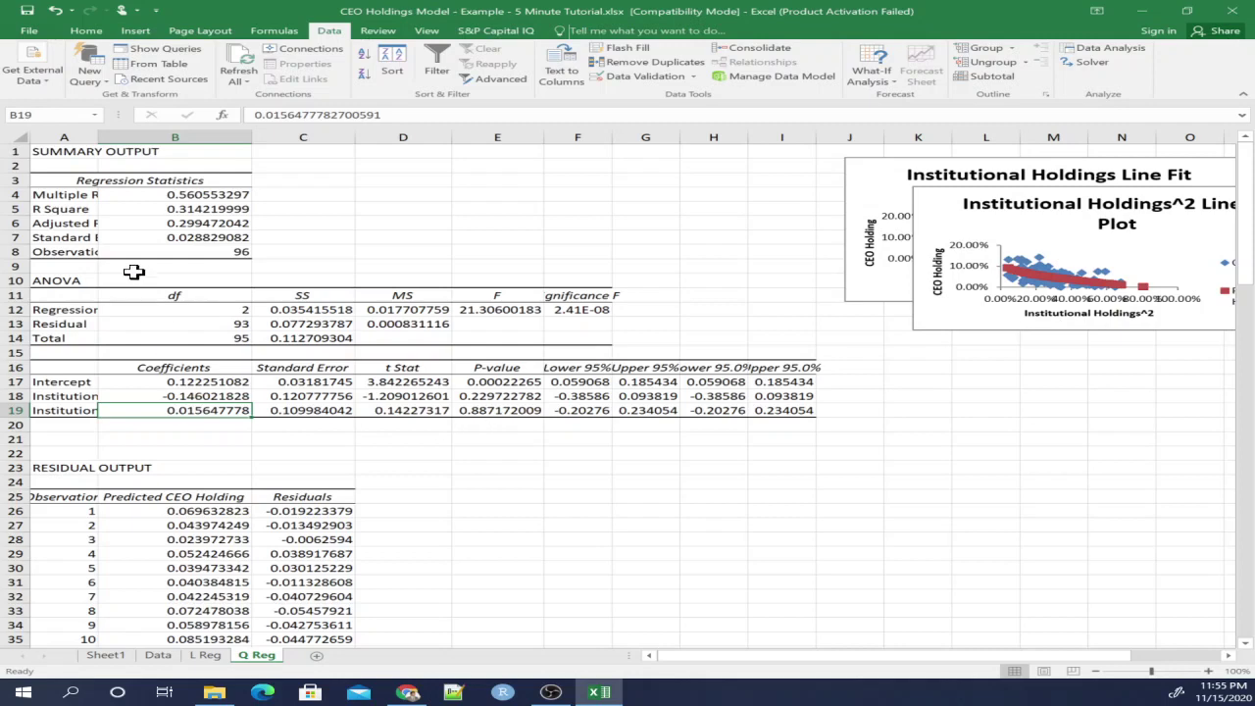
double_click(96, 131)
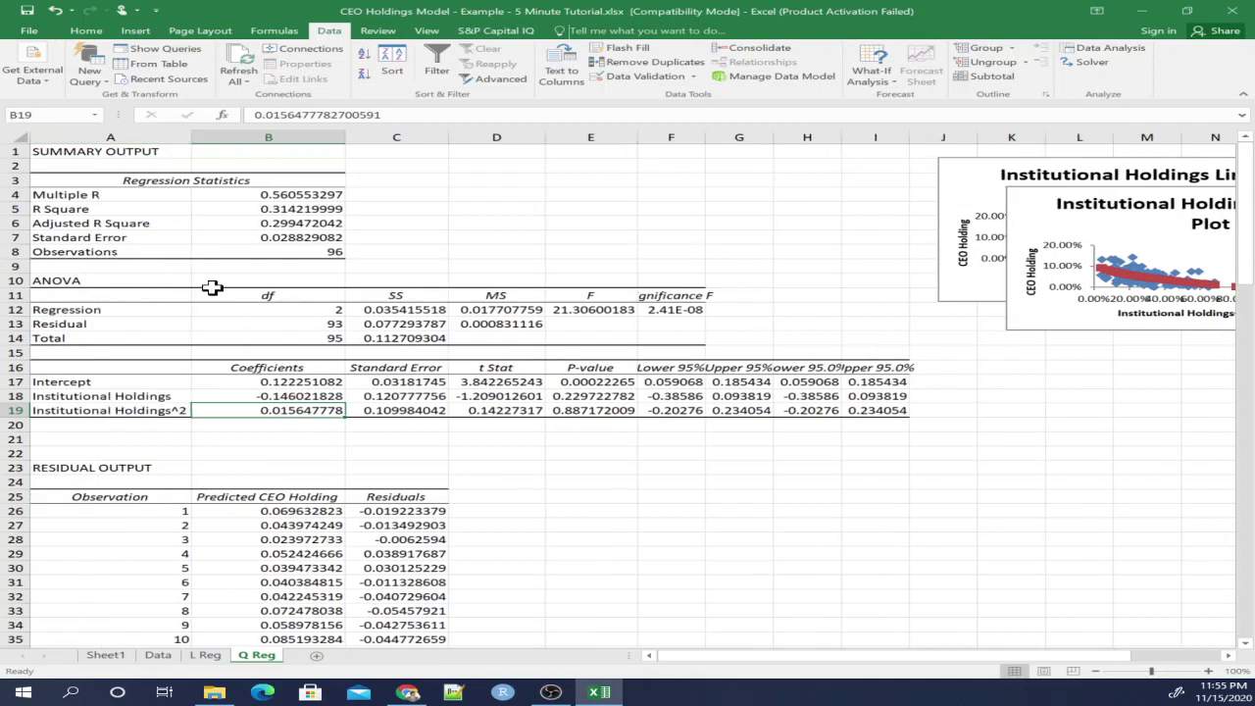
Delete the Institutional Holdings^2 line fit chart, keeping the Institutional Holdings one.
left_click(282, 456)
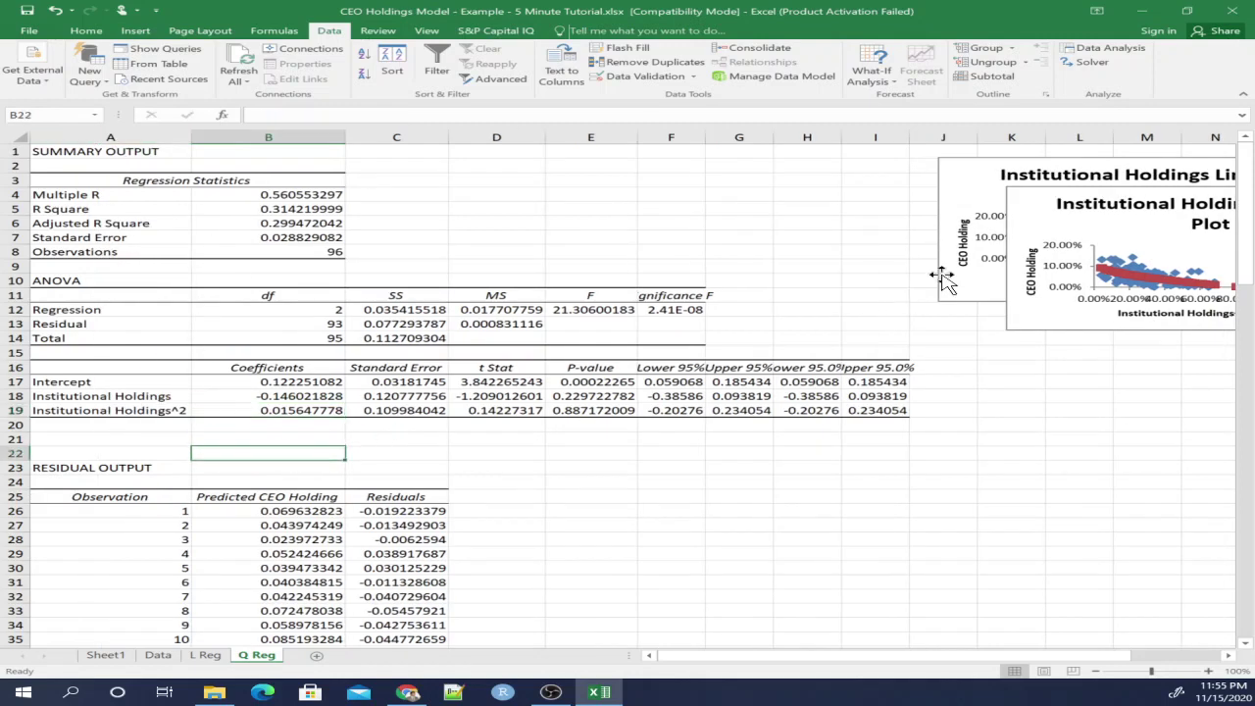
left_click_drag(941, 280, 417, 402)
left_click_drag(1049, 311, 414, 534)
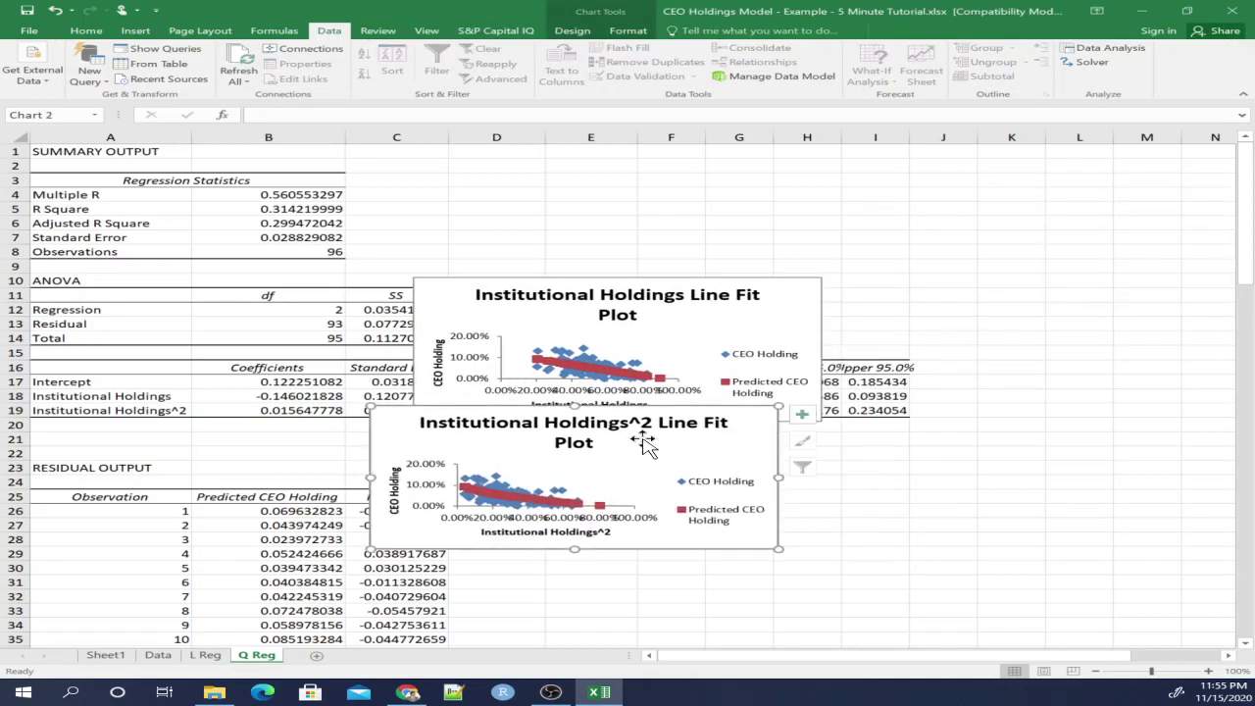
key("Delete")
Enlarge and reposition the remaining chart, deleting its legend and red Predicted series.
left_click(457, 323)
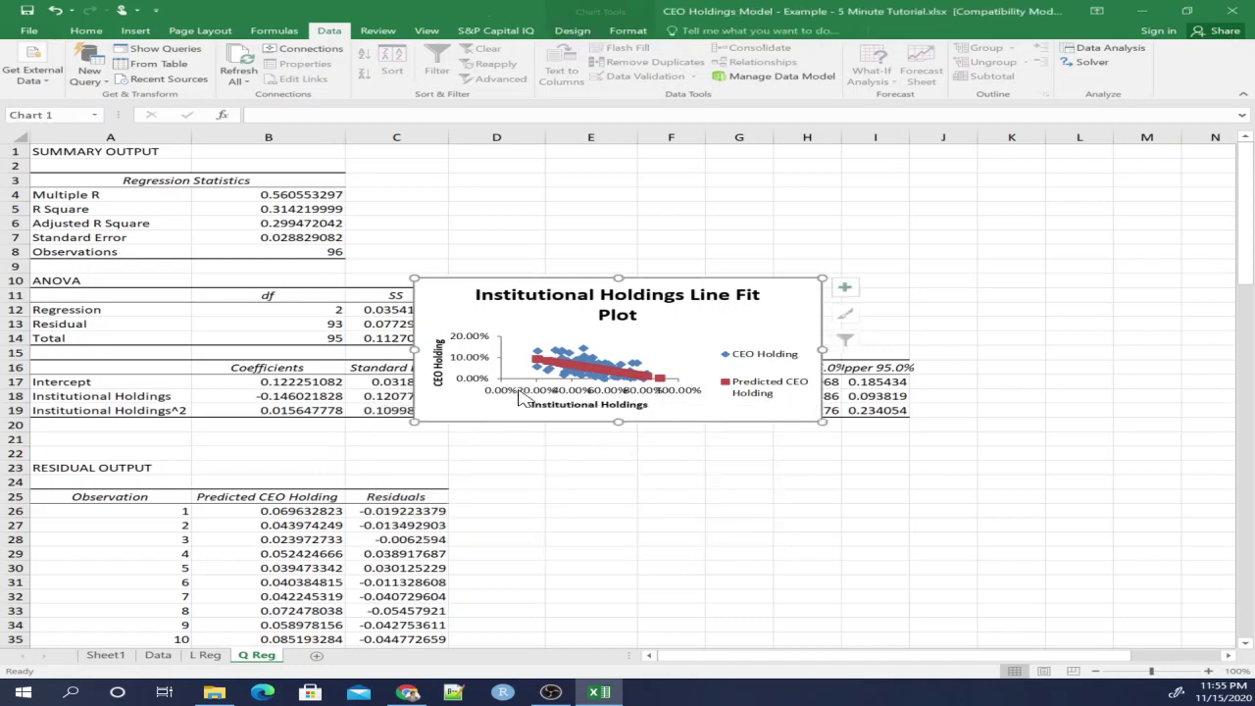
left_click_drag(424, 289, 293, 159)
left_click_drag(755, 394, 959, 524)
left_click(900, 437)
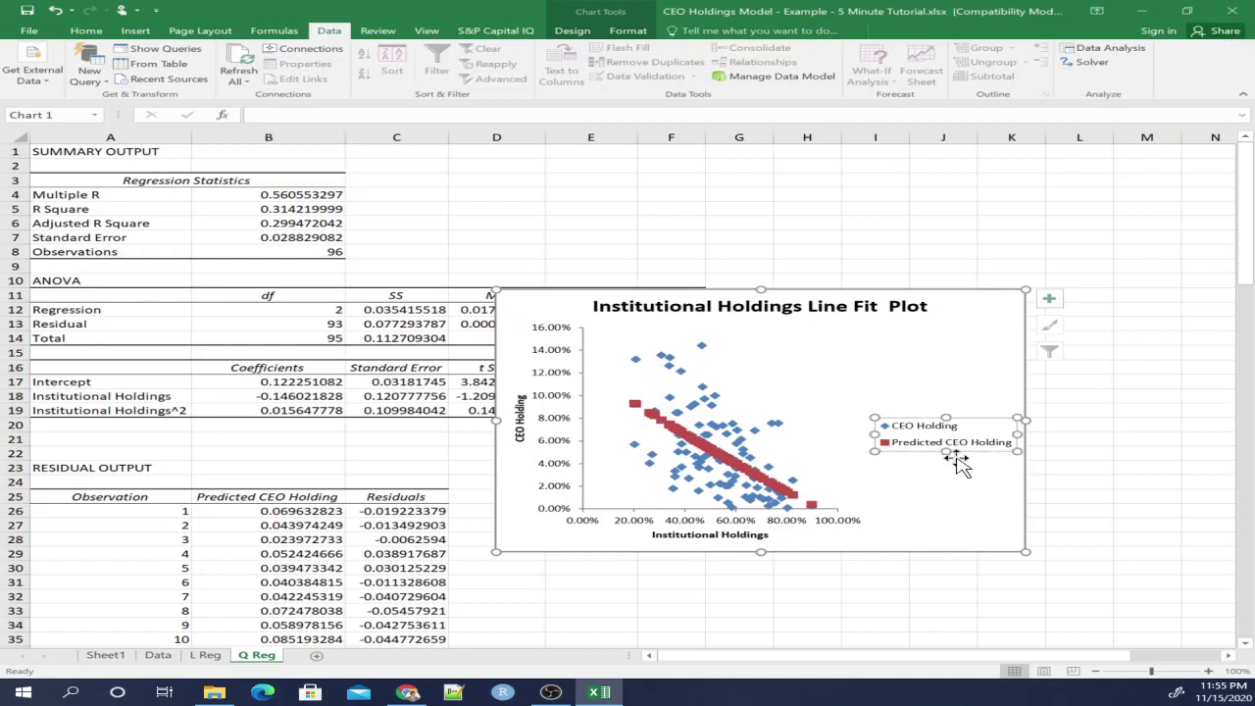
key("Delete")
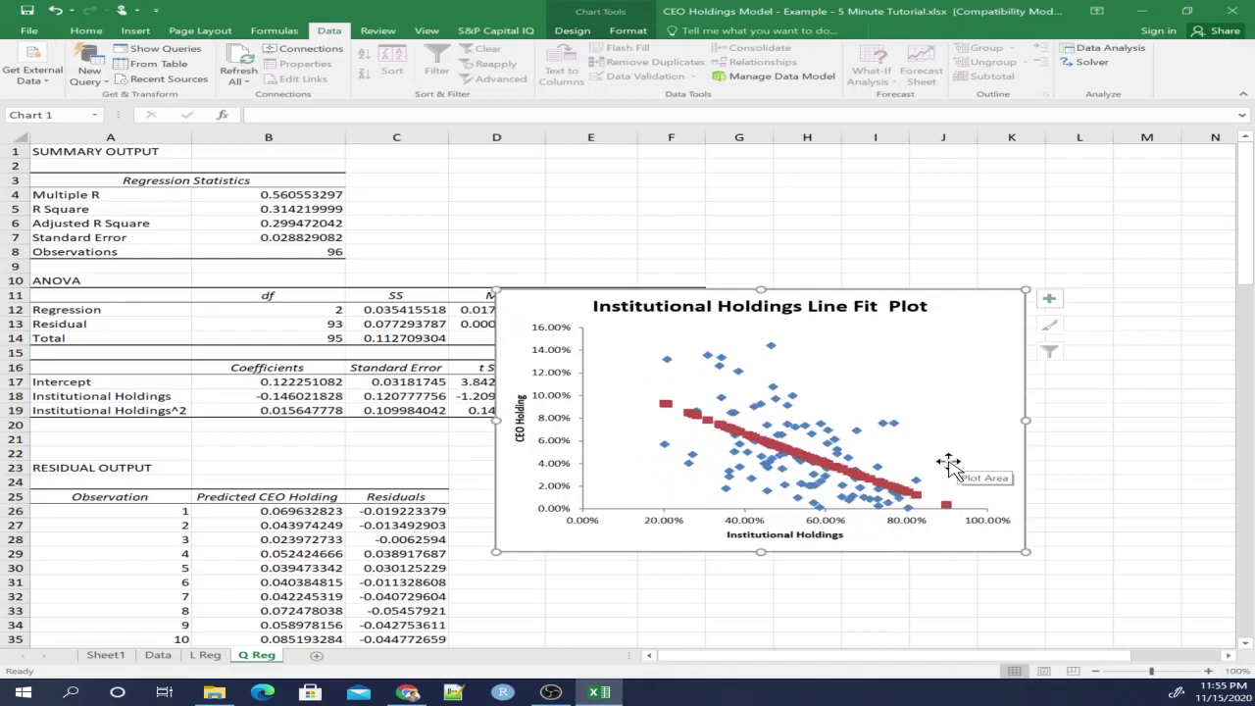
left_click(694, 415)
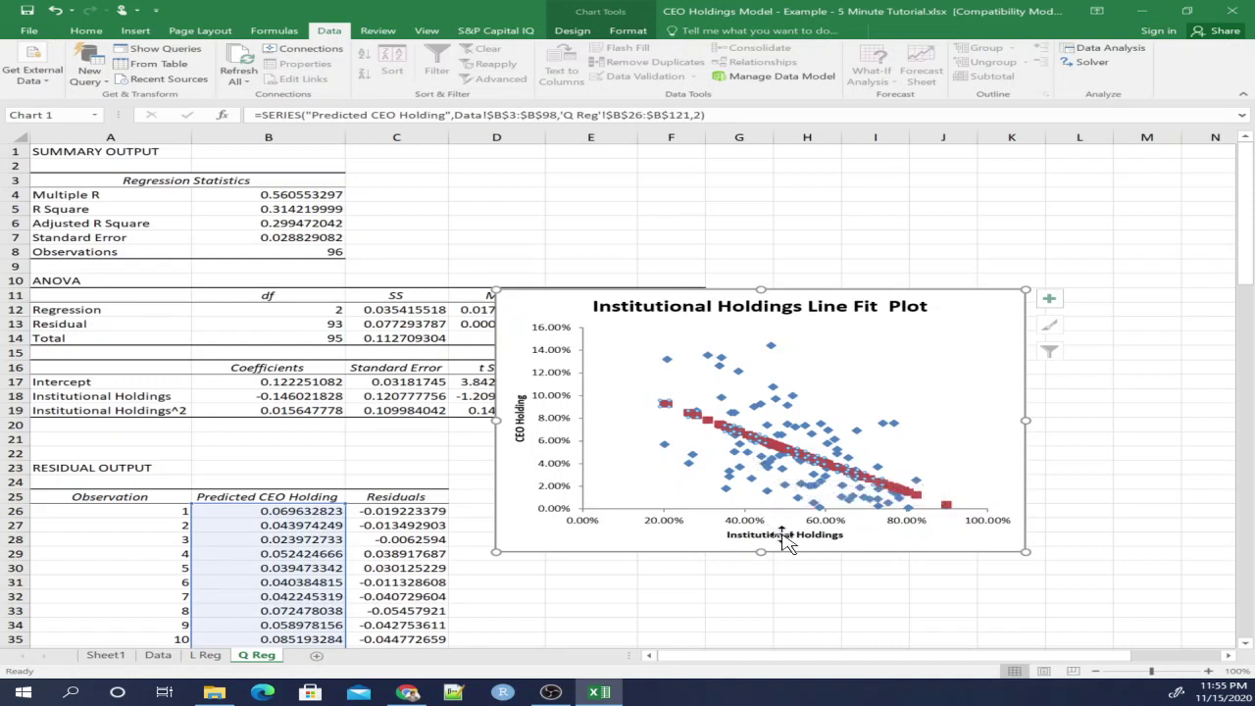
key("Delete")
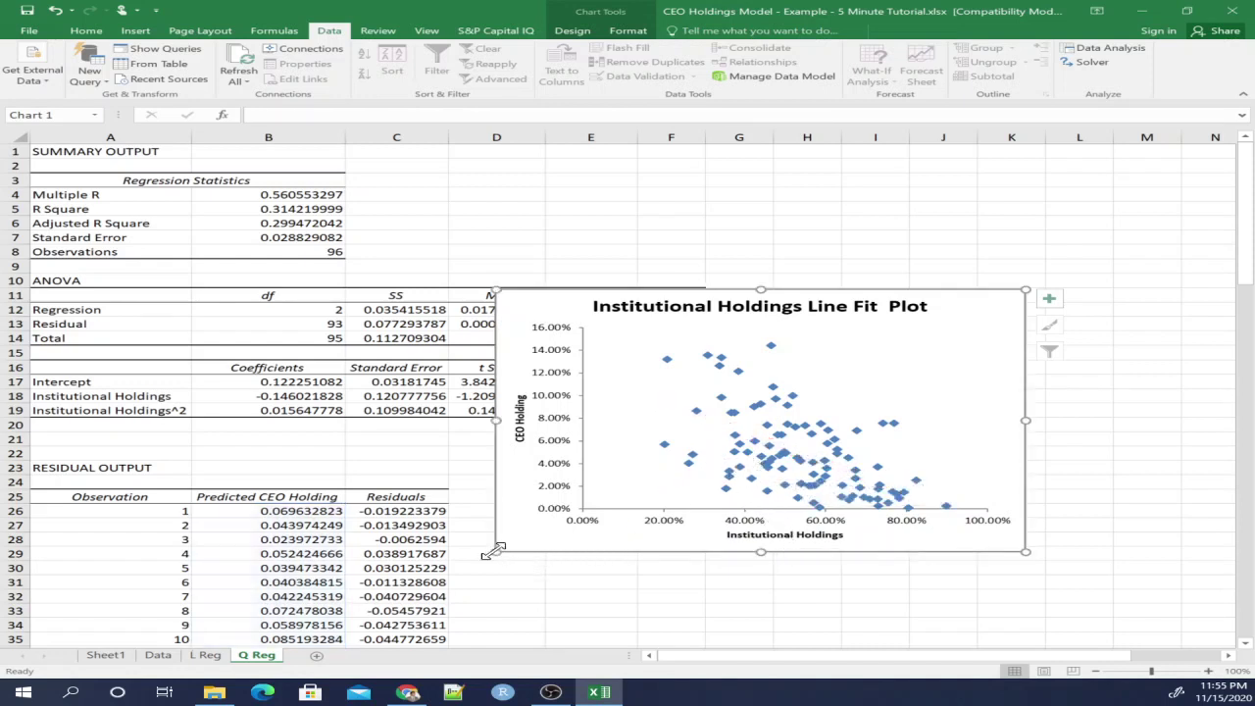
left_click_drag(495, 551, 410, 604)
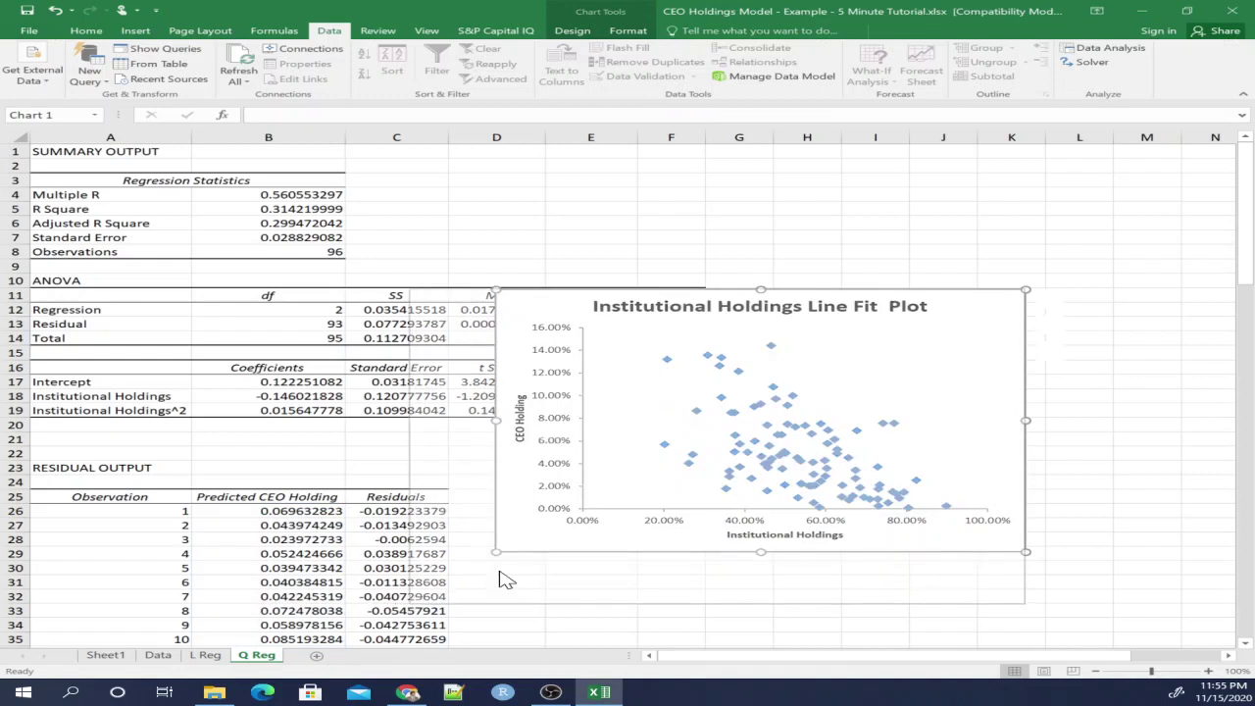
Add an order-2 polynomial trendline to the CEO Holding points with its equation displayed.
left_click(635, 439)
right_click(636, 438)
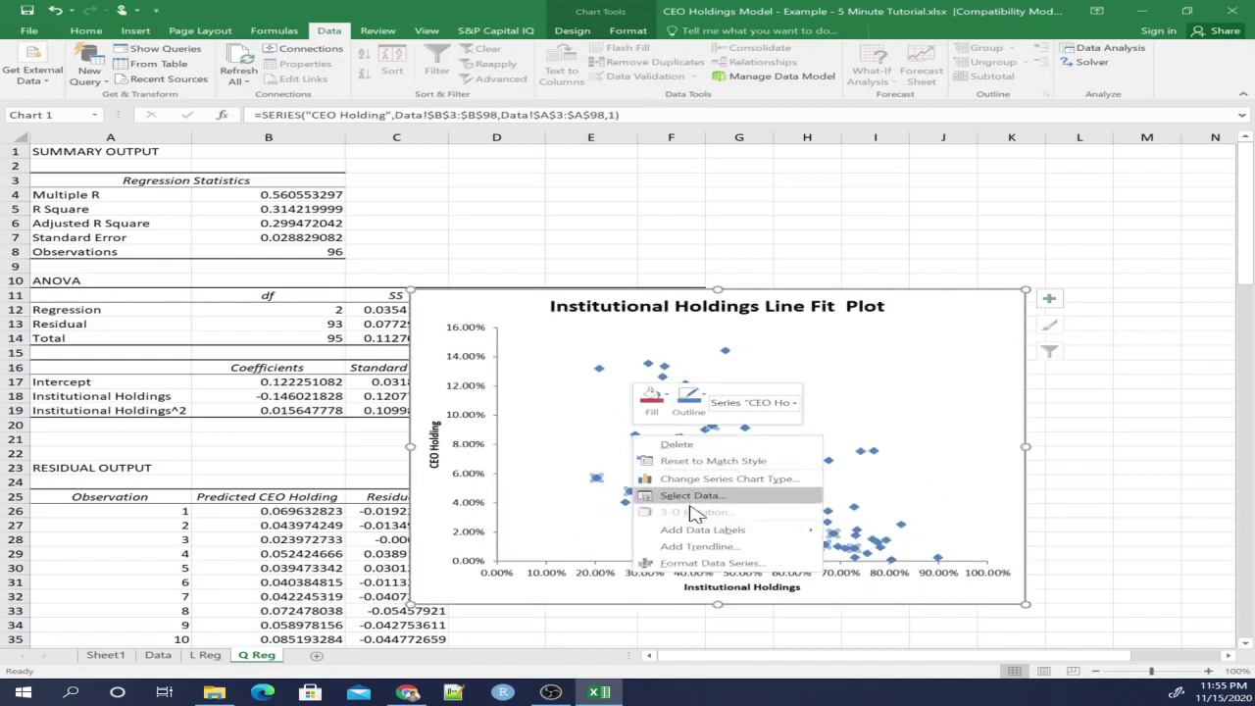
left_click(698, 547)
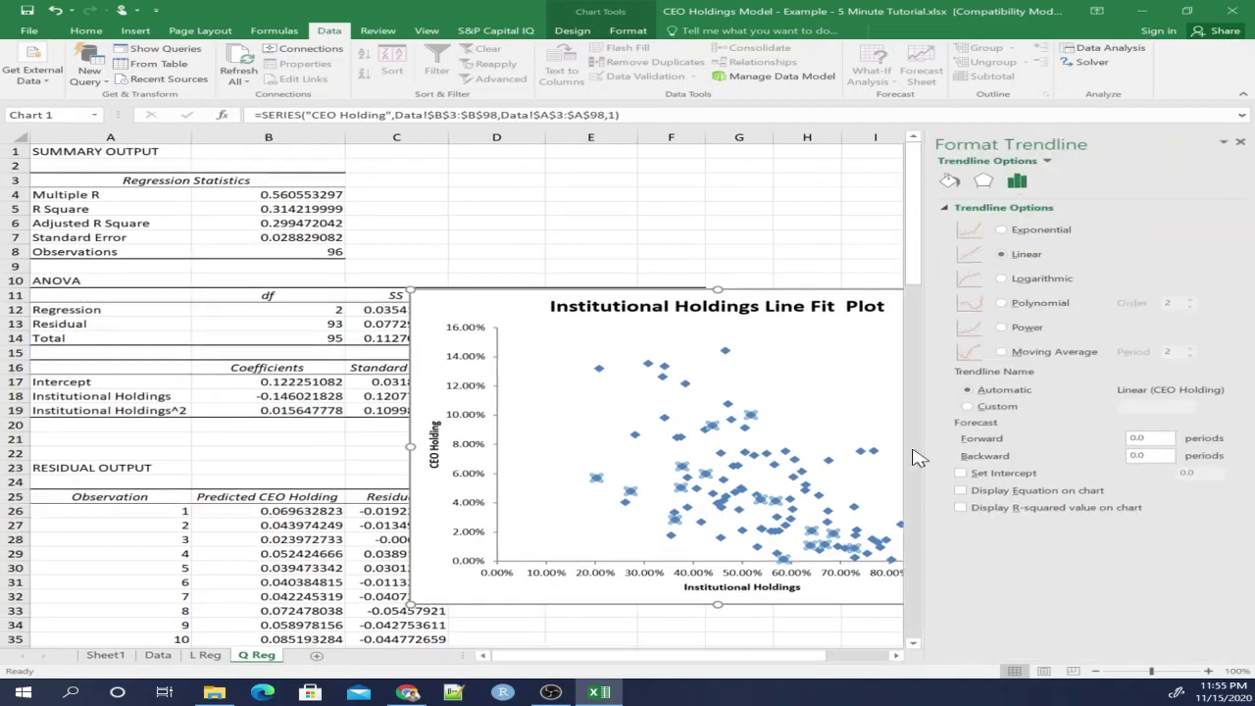
left_click(1004, 305)
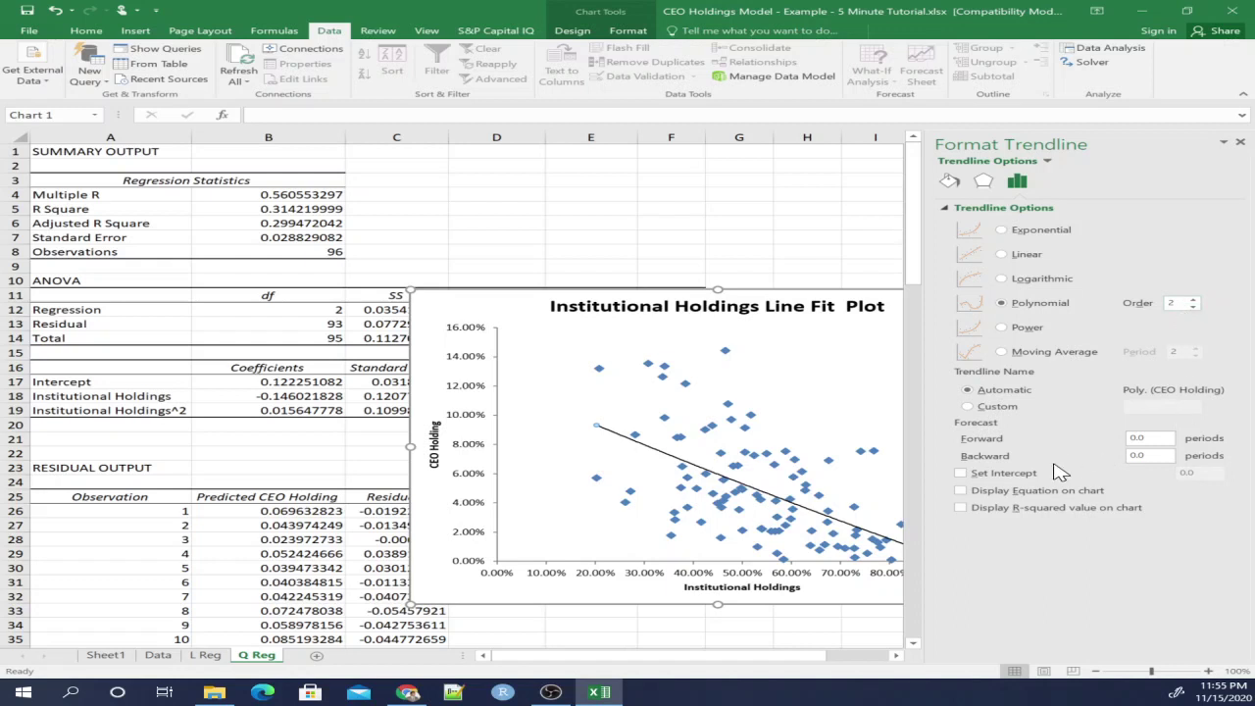
left_click(969, 492)
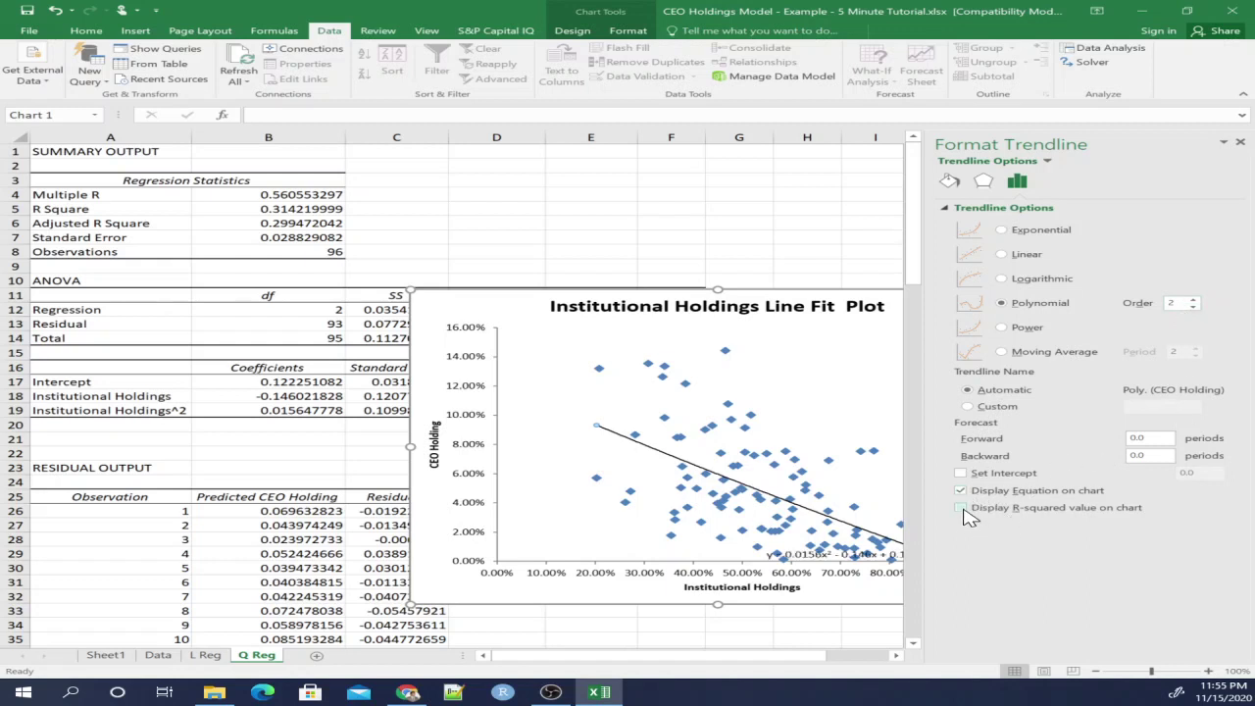
Show R² = 0.3142 on the chart and move the equation label to the plot's upper right.
left_click(961, 508)
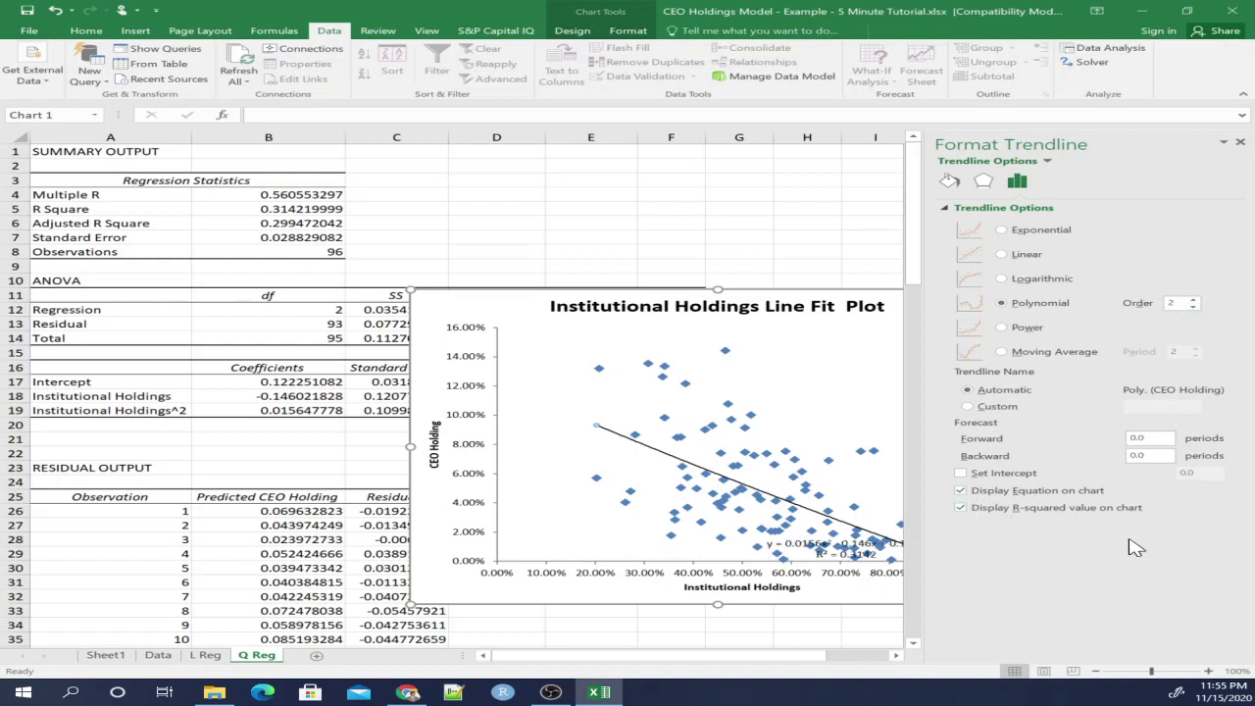
left_click(1240, 144)
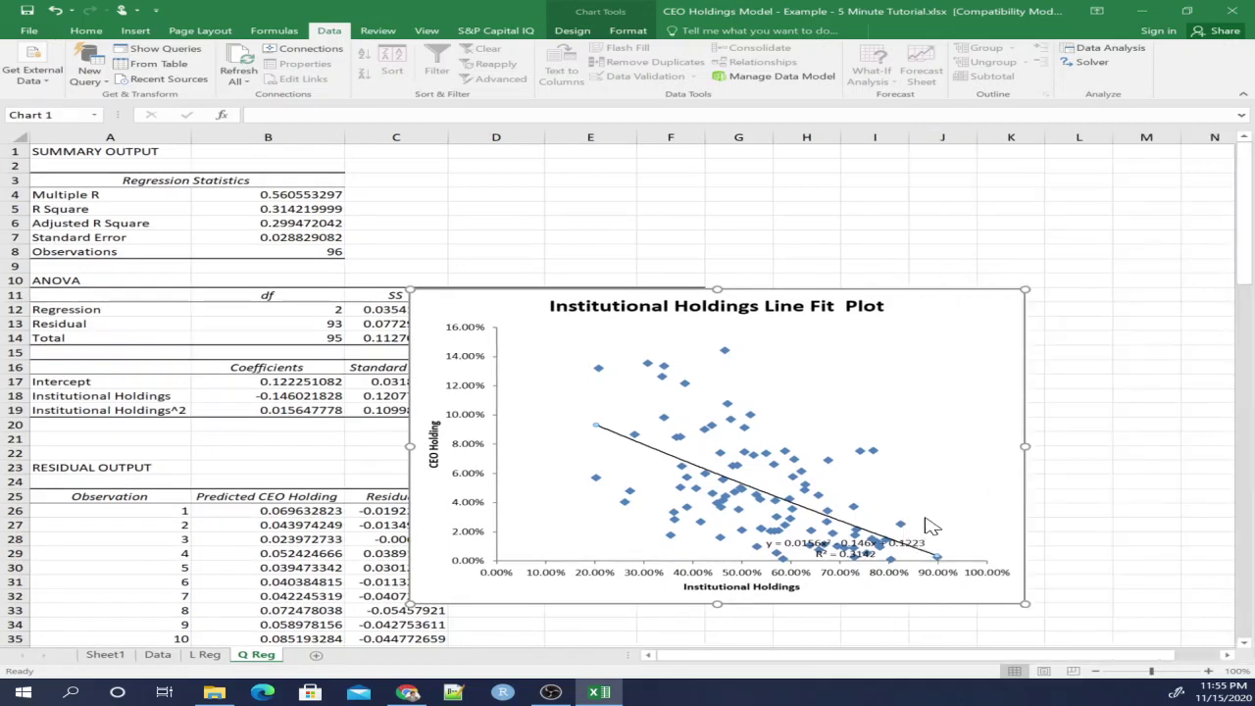
left_click(870, 536)
left_click_drag(867, 535, 877, 361)
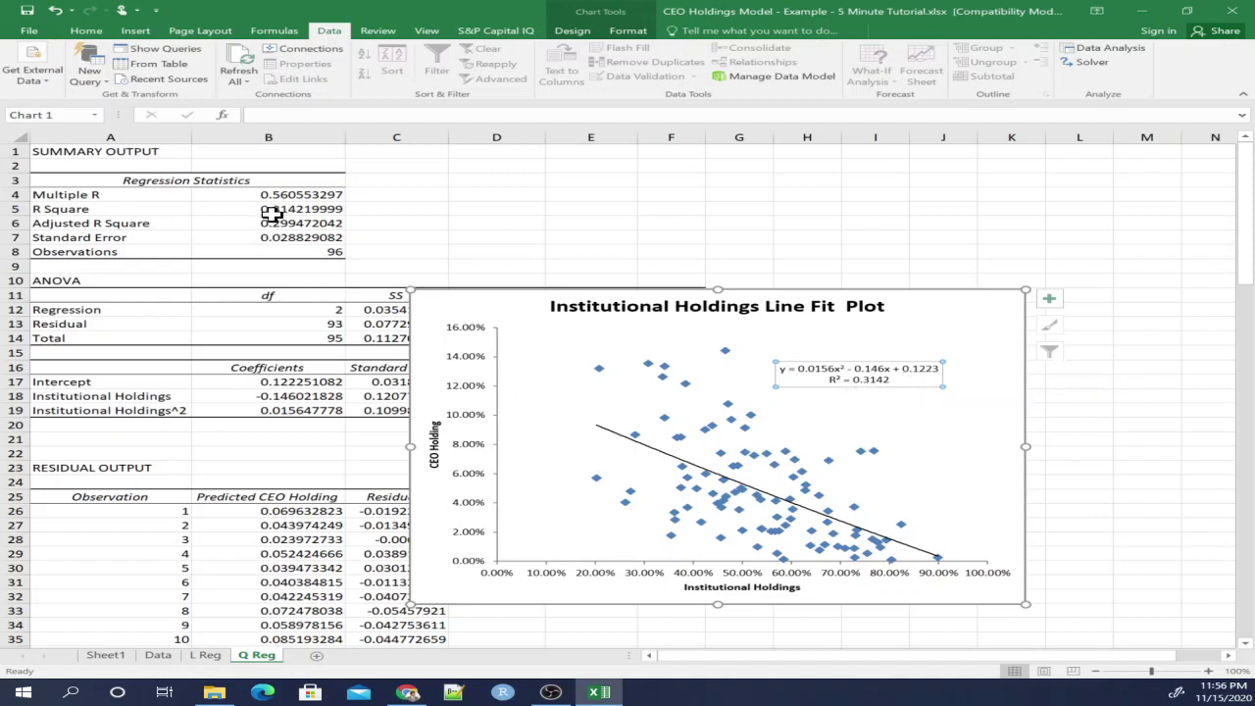
Set the equation label text to 16 pt and shift the label slightly left.
triple_click(886, 378)
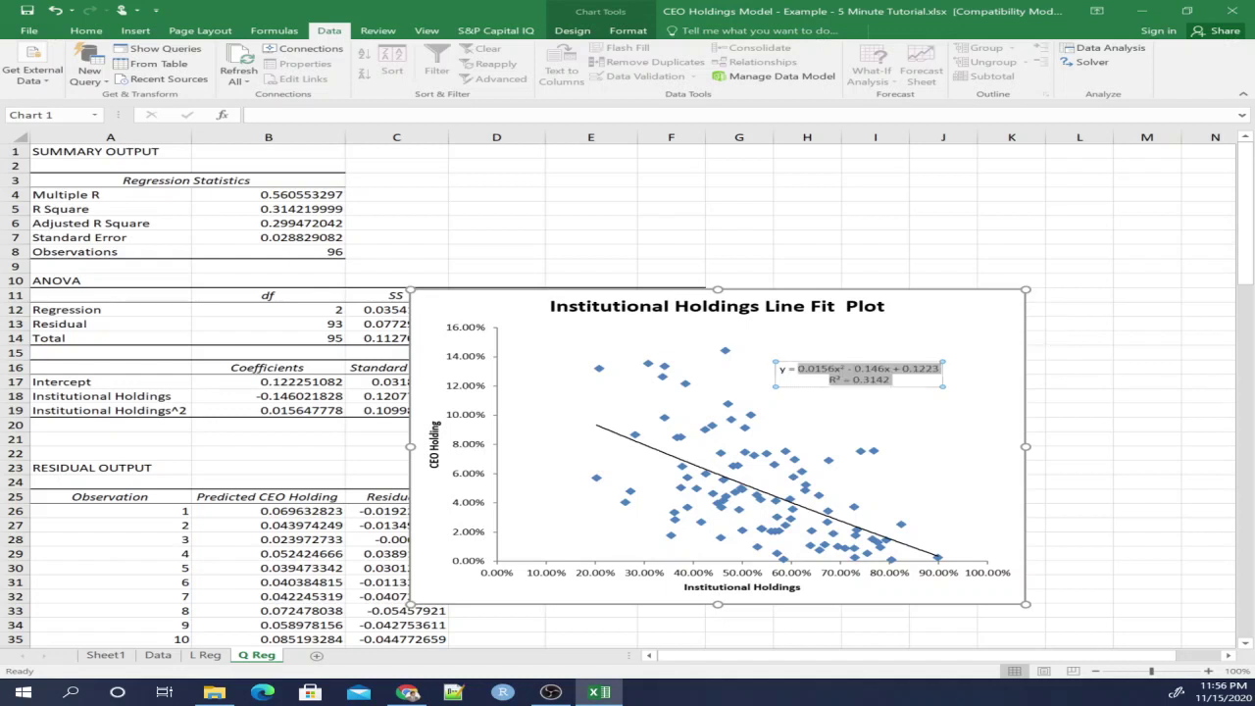
left_click(837, 323)
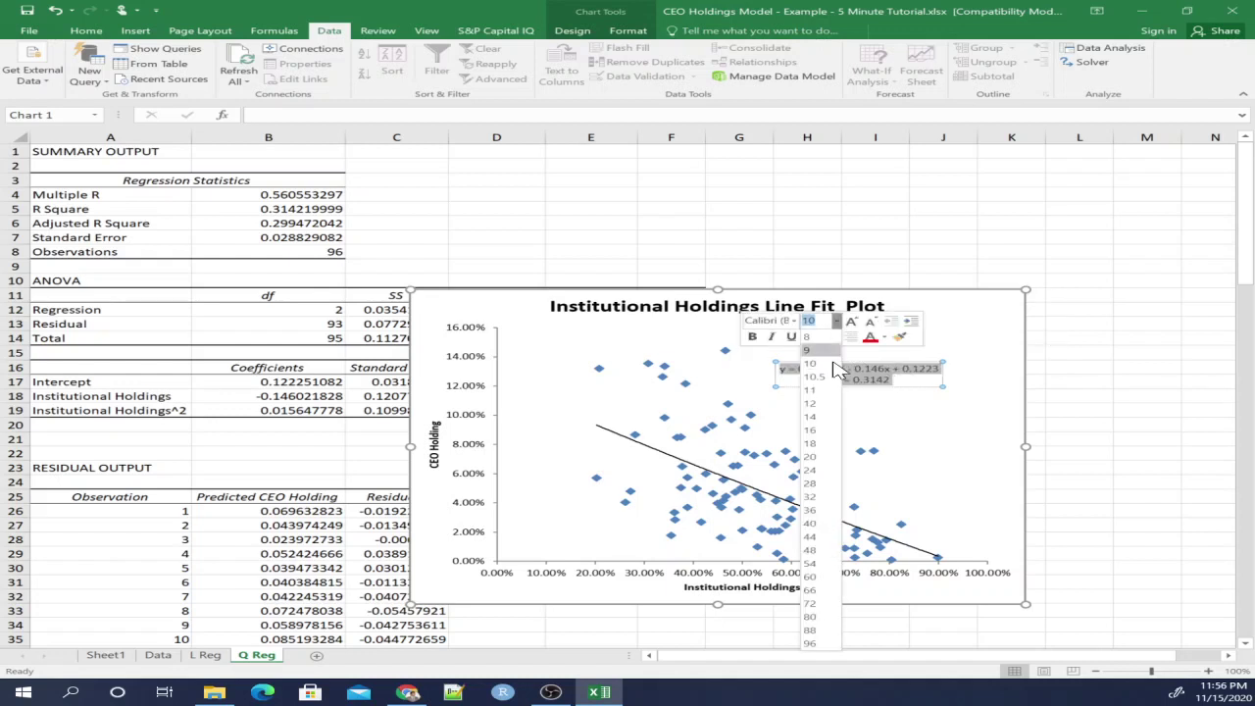
left_click(819, 436)
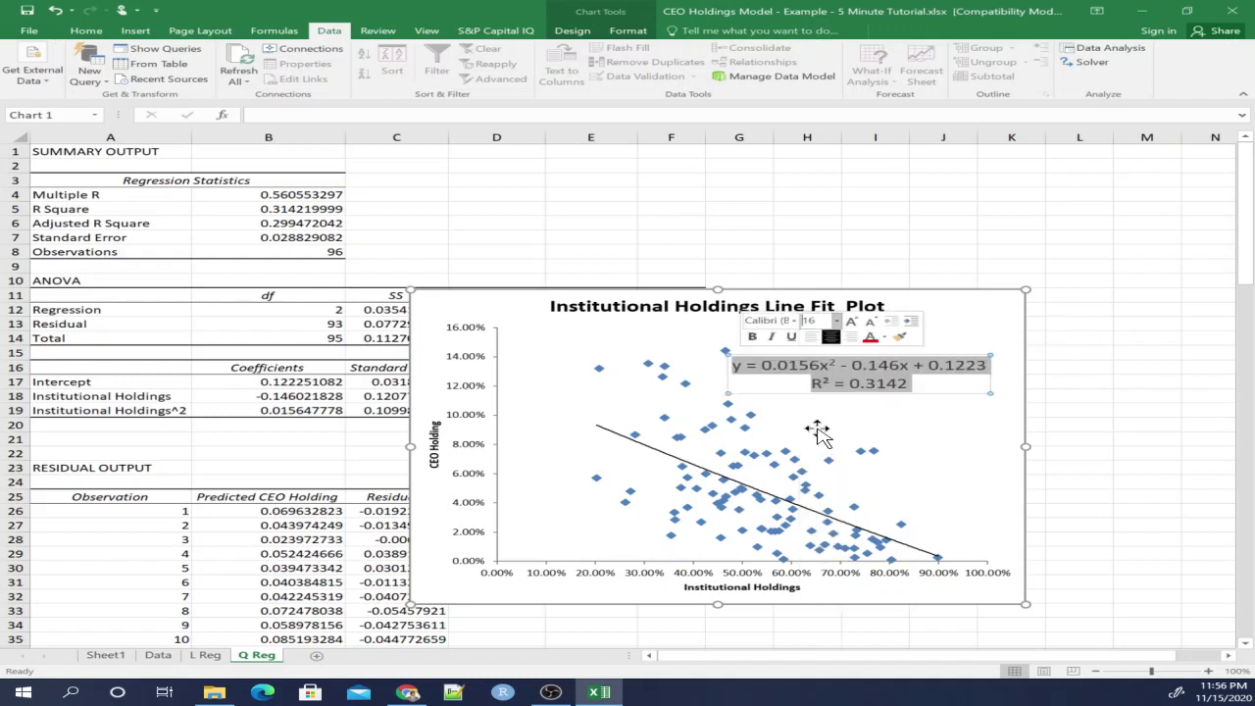
left_click(917, 386)
left_click_drag(934, 386, 887, 381)
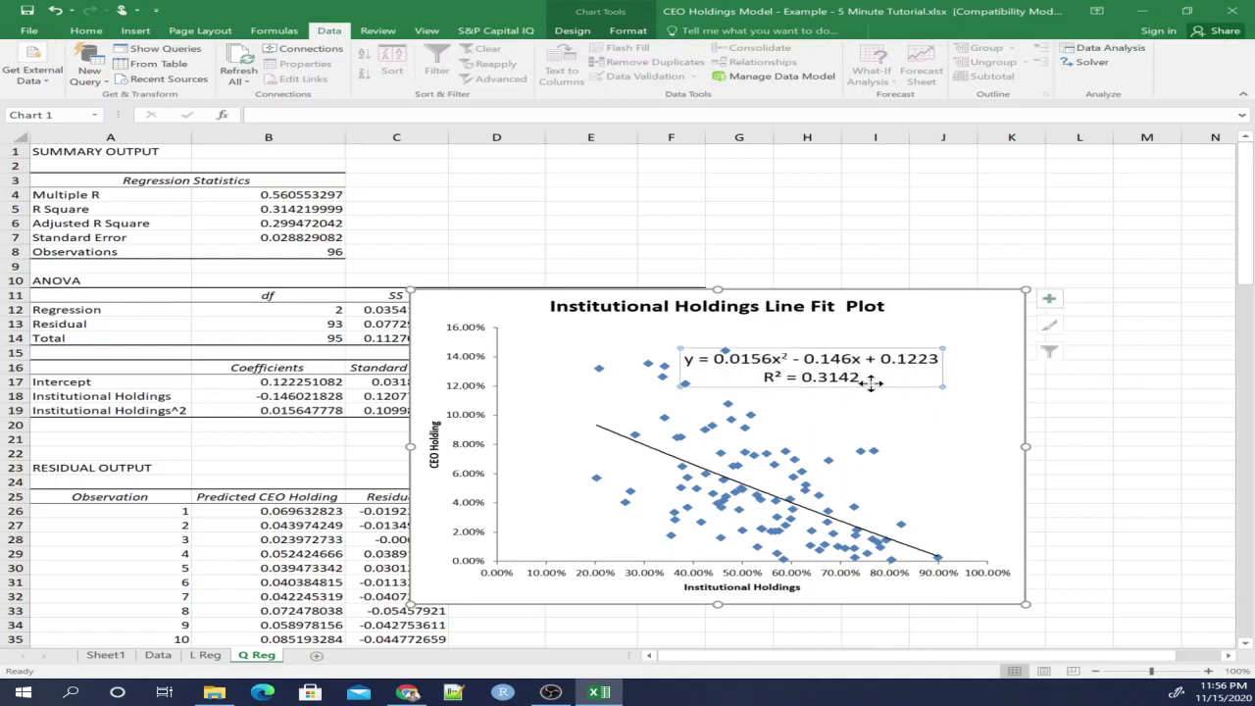
Format the label's numbers as Number and give it a solid green border.
right_click(728, 386)
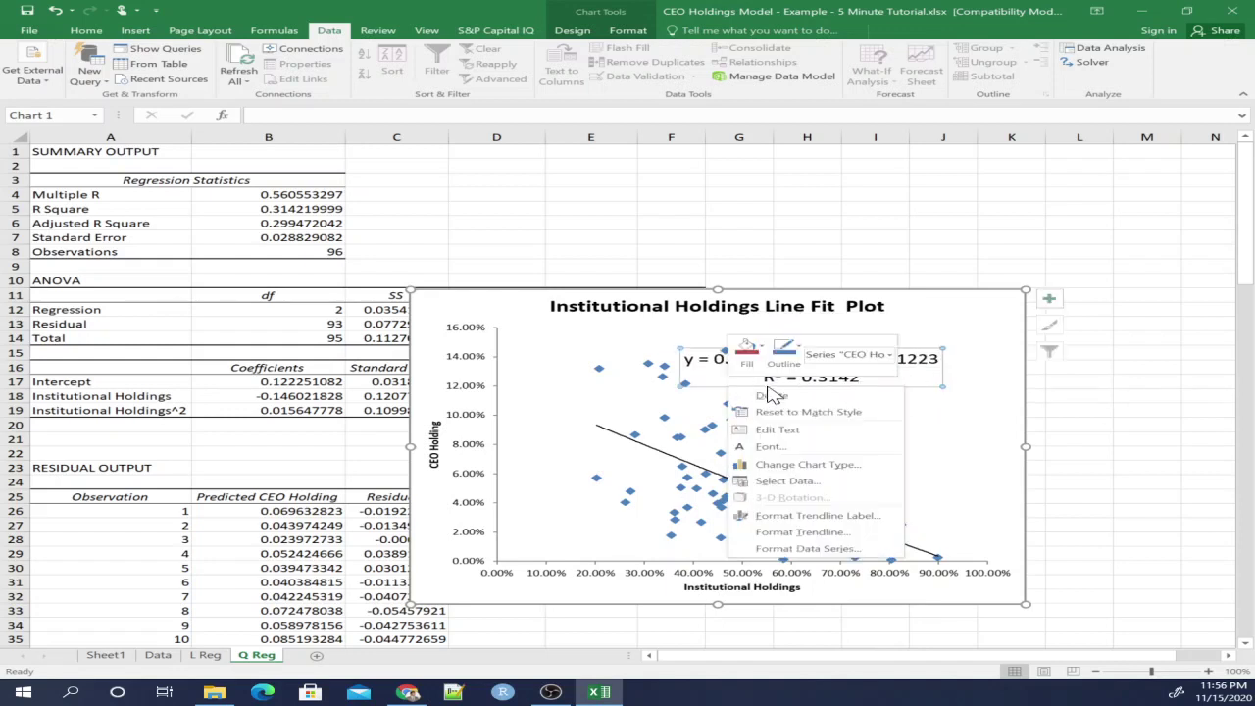
left_click(814, 515)
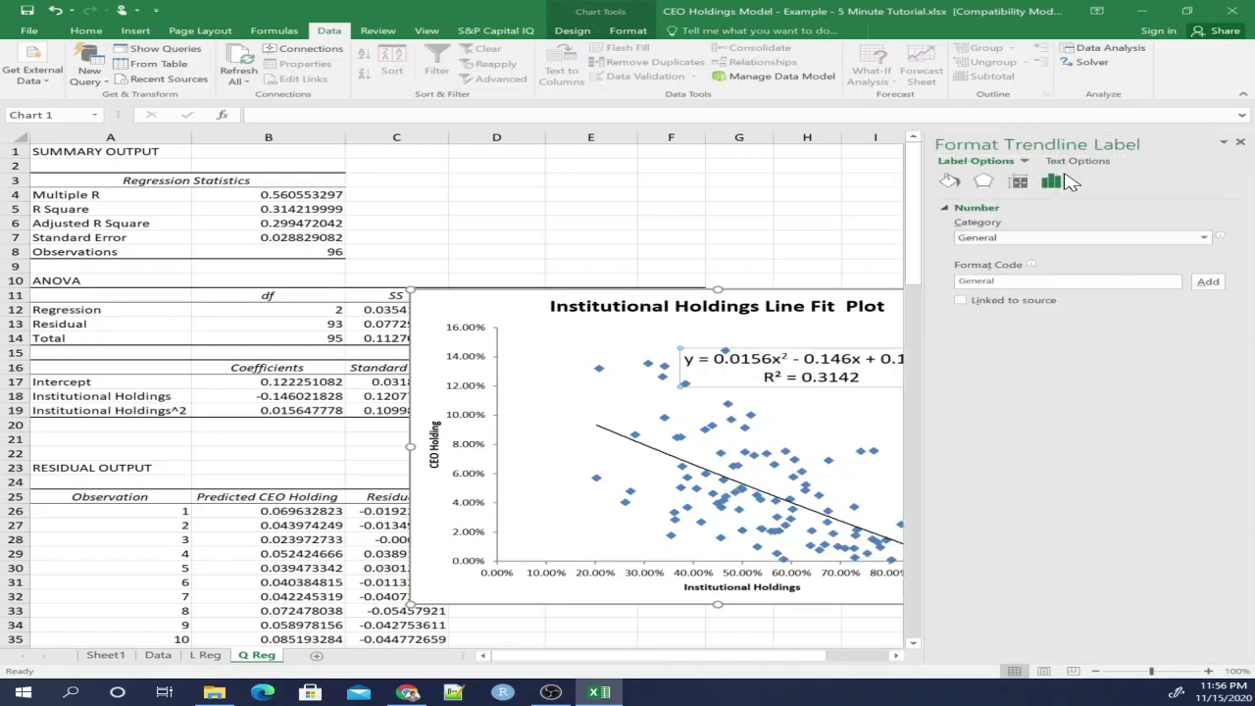
left_click(1038, 240)
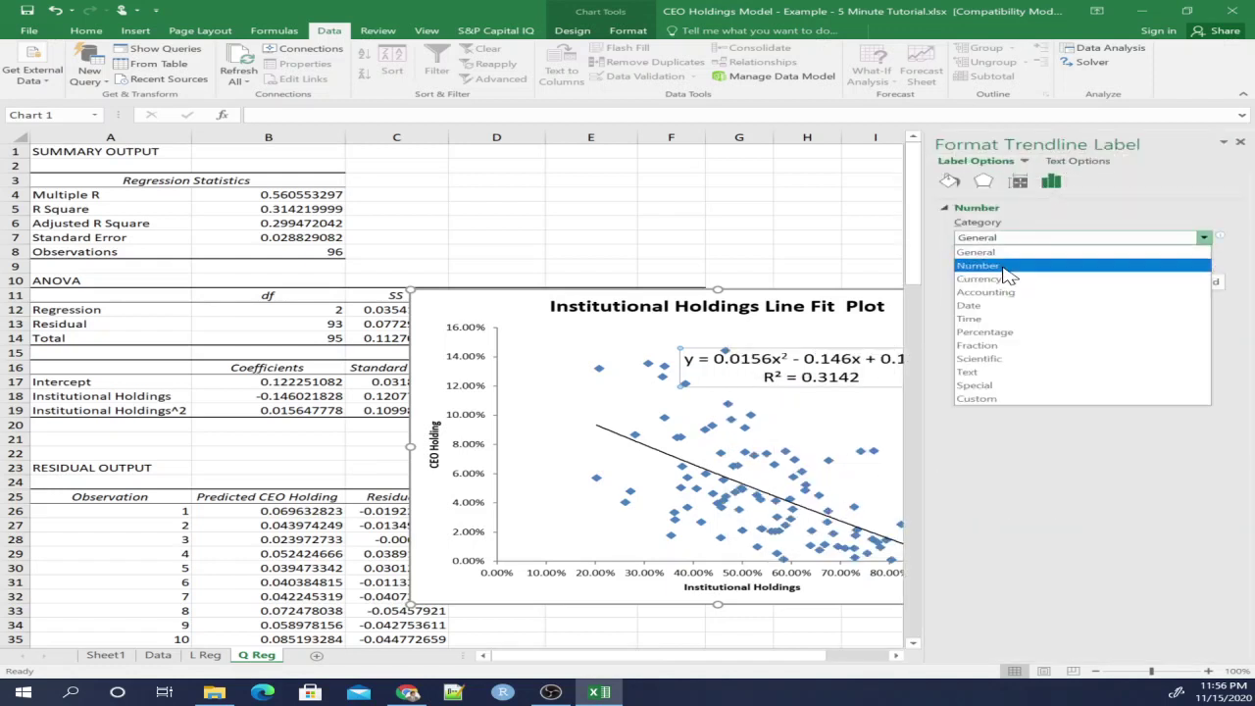
left_click(1008, 265)
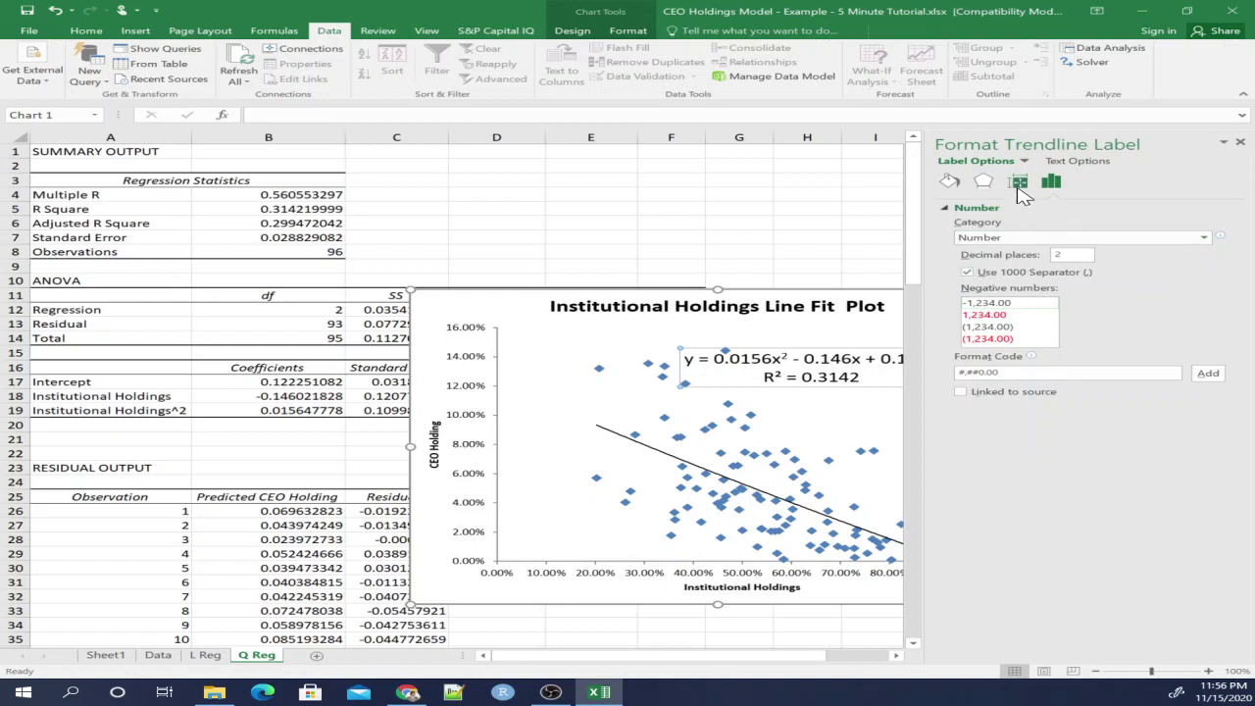
left_click(1017, 181)
left_click(982, 182)
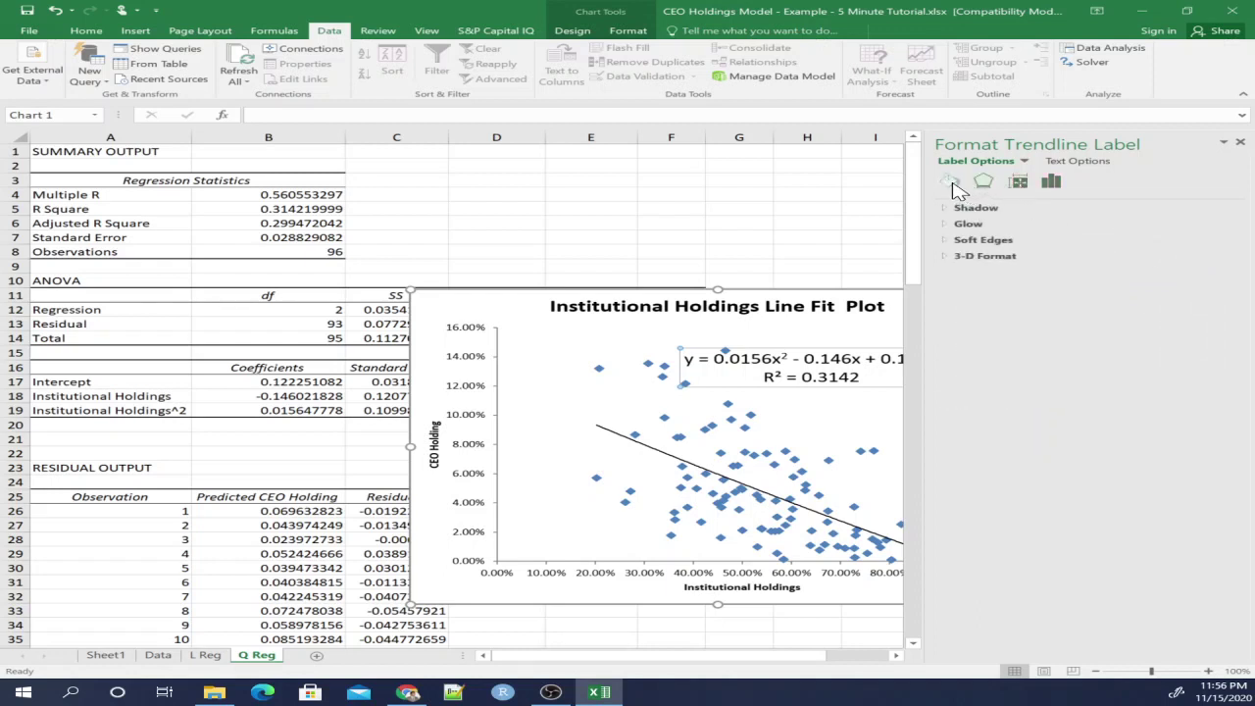
left_click(950, 183)
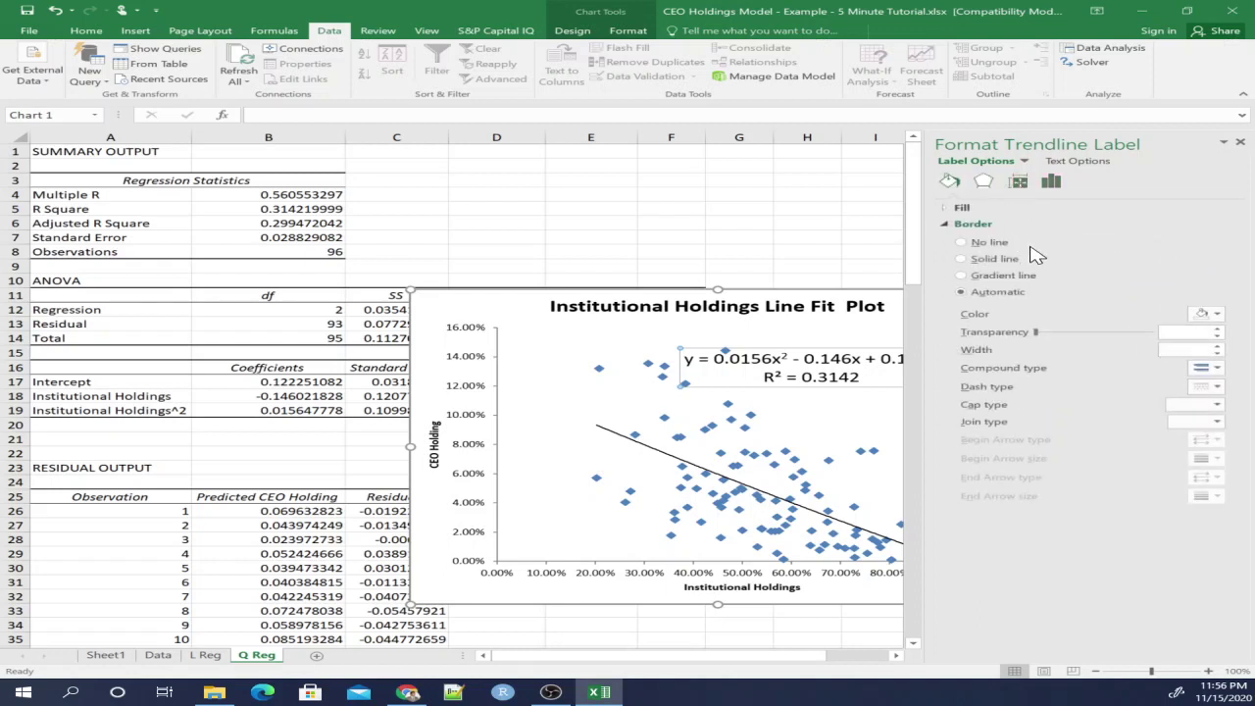
left_click(1214, 315)
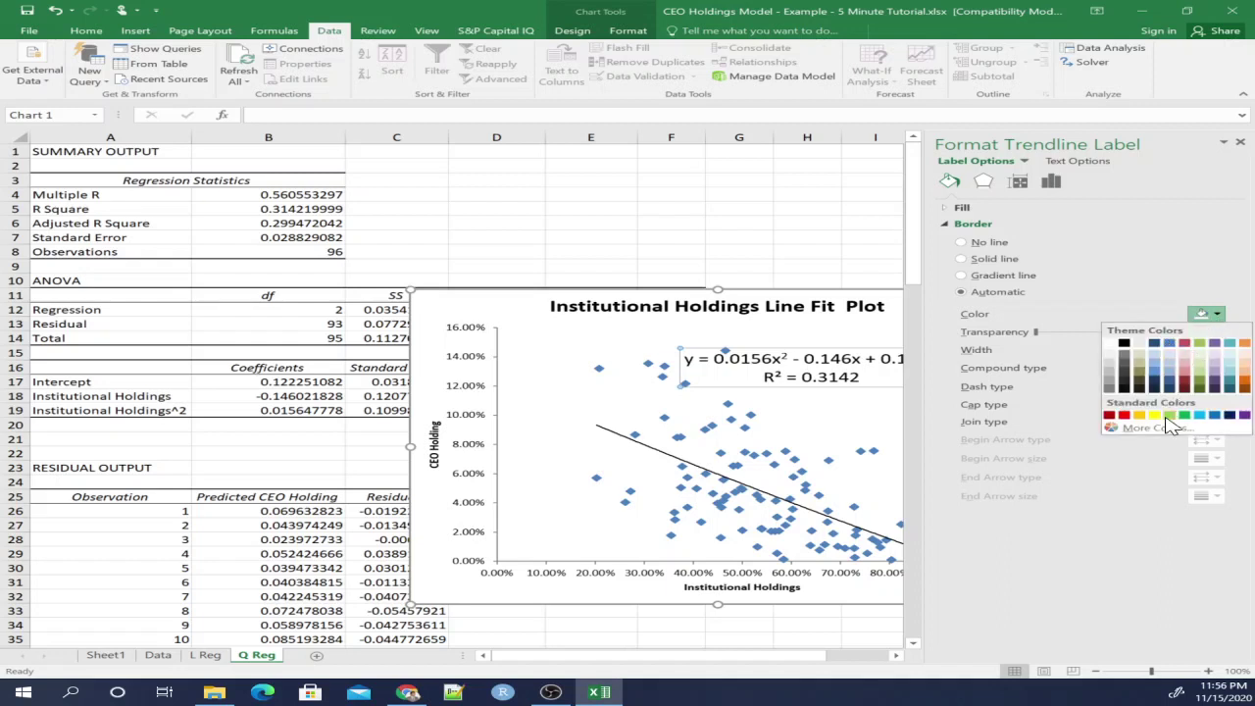
left_click(1172, 416)
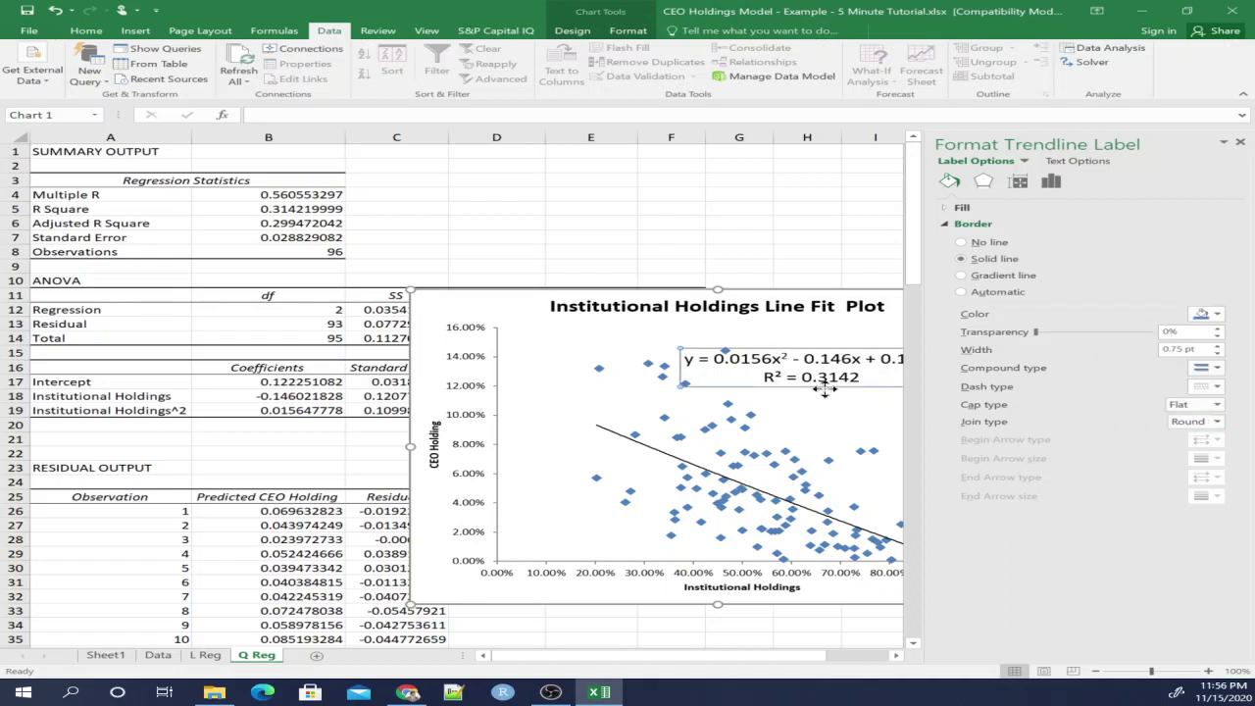
Give the equation label text a solid green outline.
left_click(820, 359)
left_click_drag(853, 376, 684, 359)
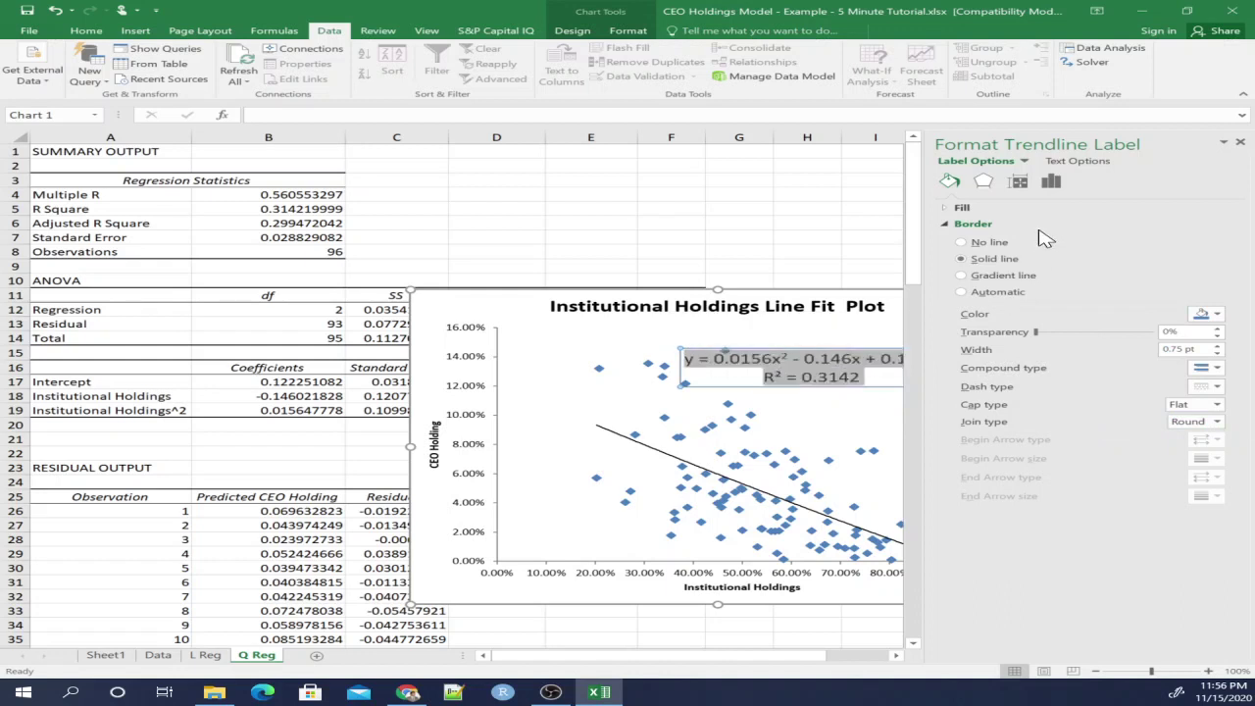
left_click(1081, 161)
left_click(961, 244)
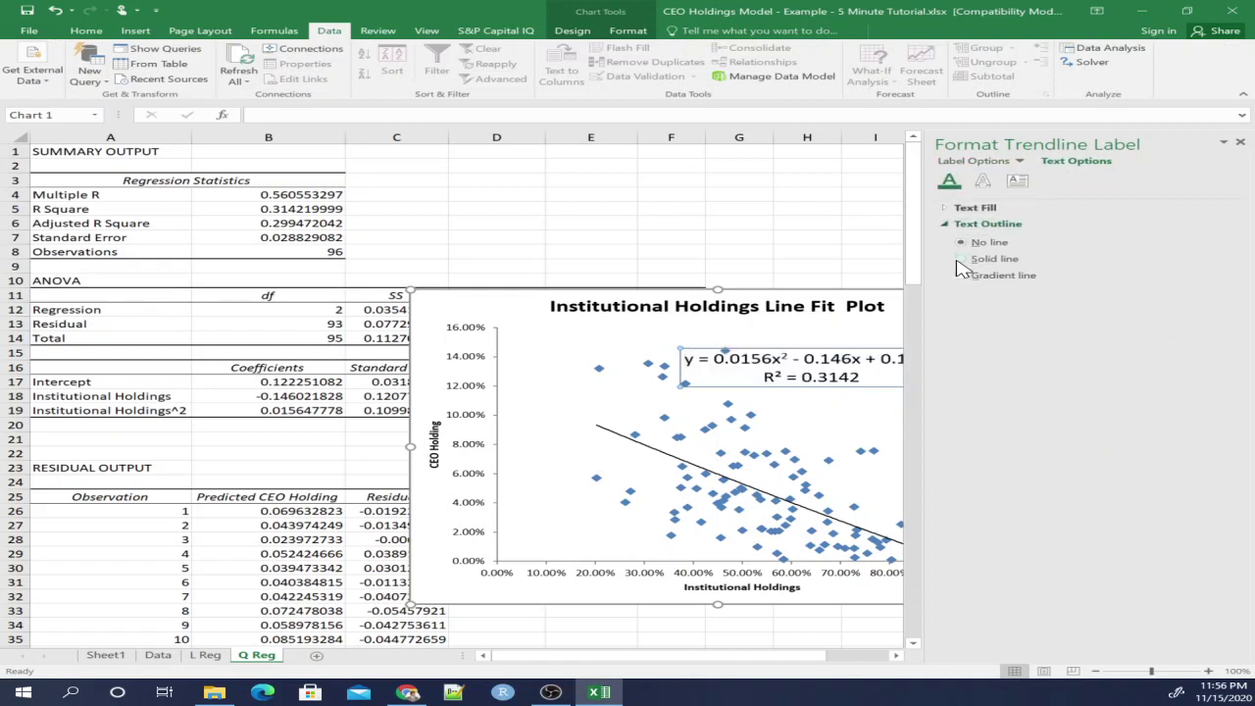
left_click(963, 260)
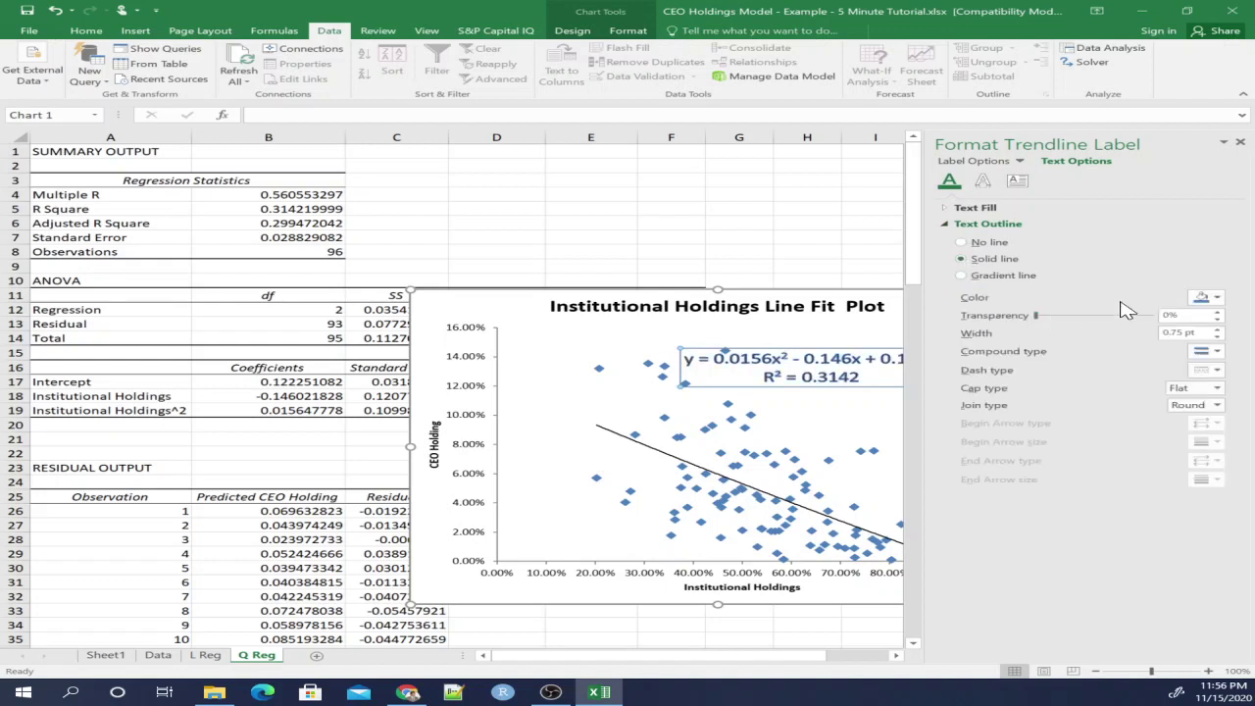
left_click(1214, 299)
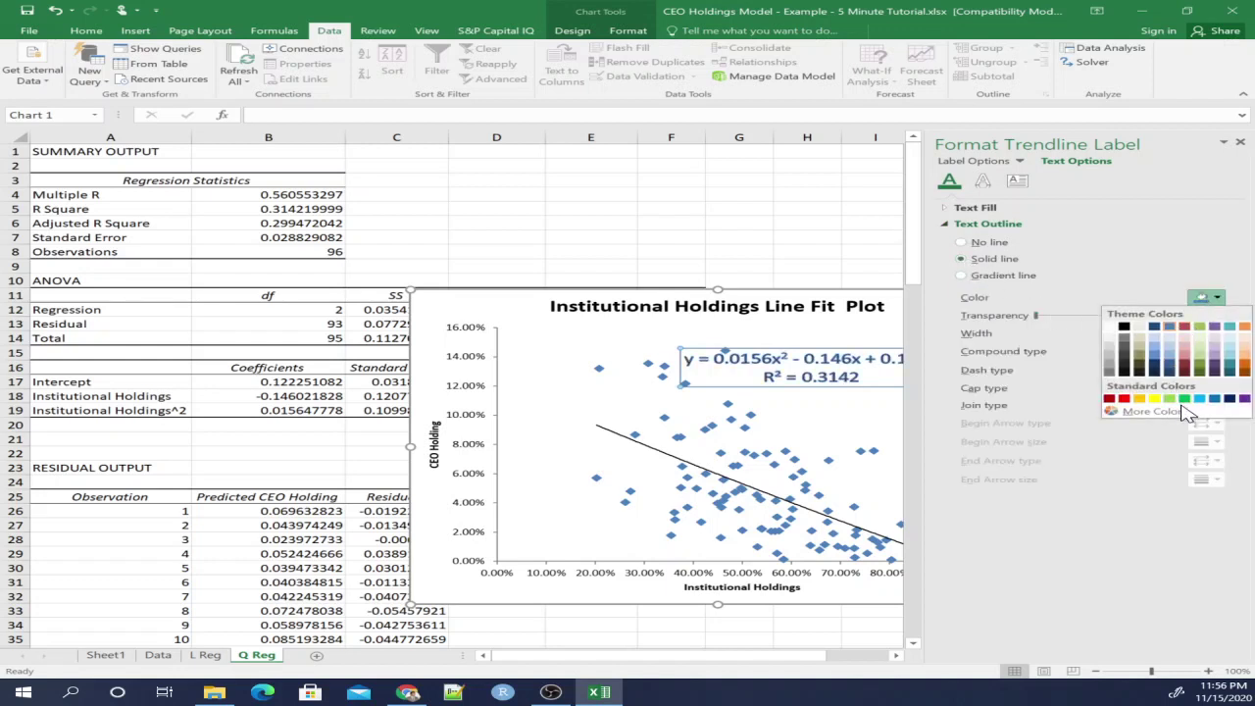
left_click(1184, 399)
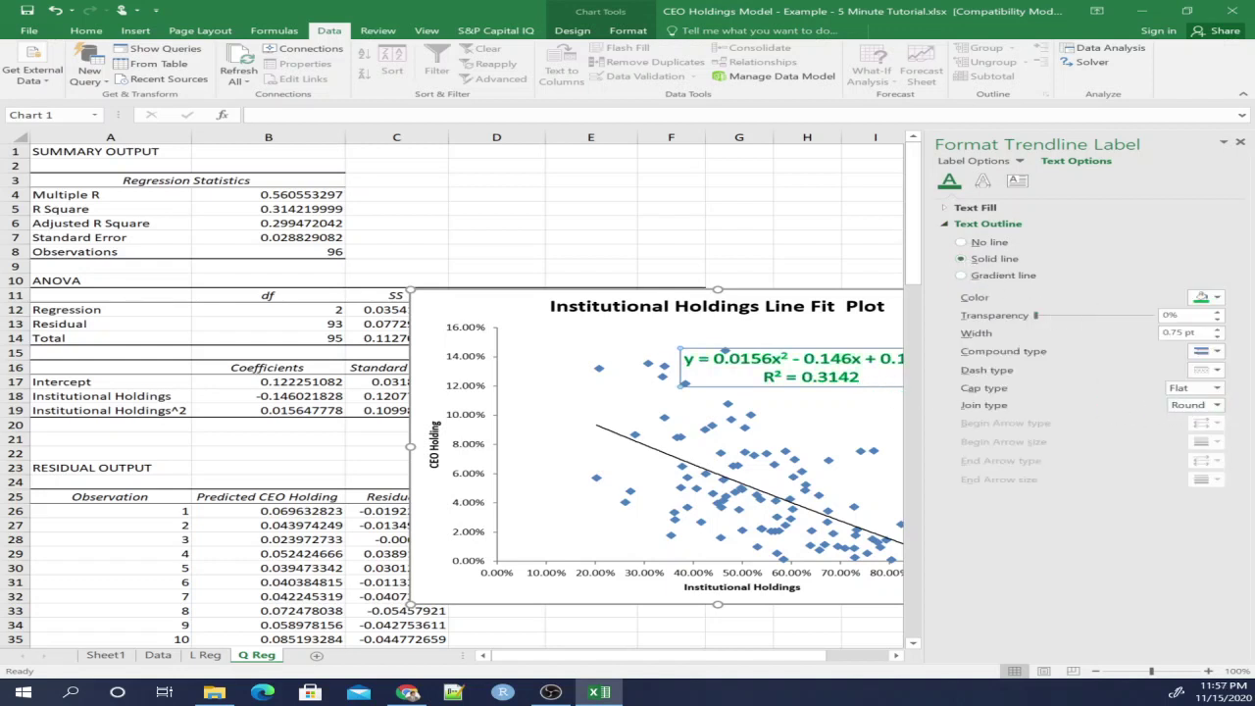
Colour the Q Reg polynomial trendline solid green to match the equation label.
left_click(577, 414)
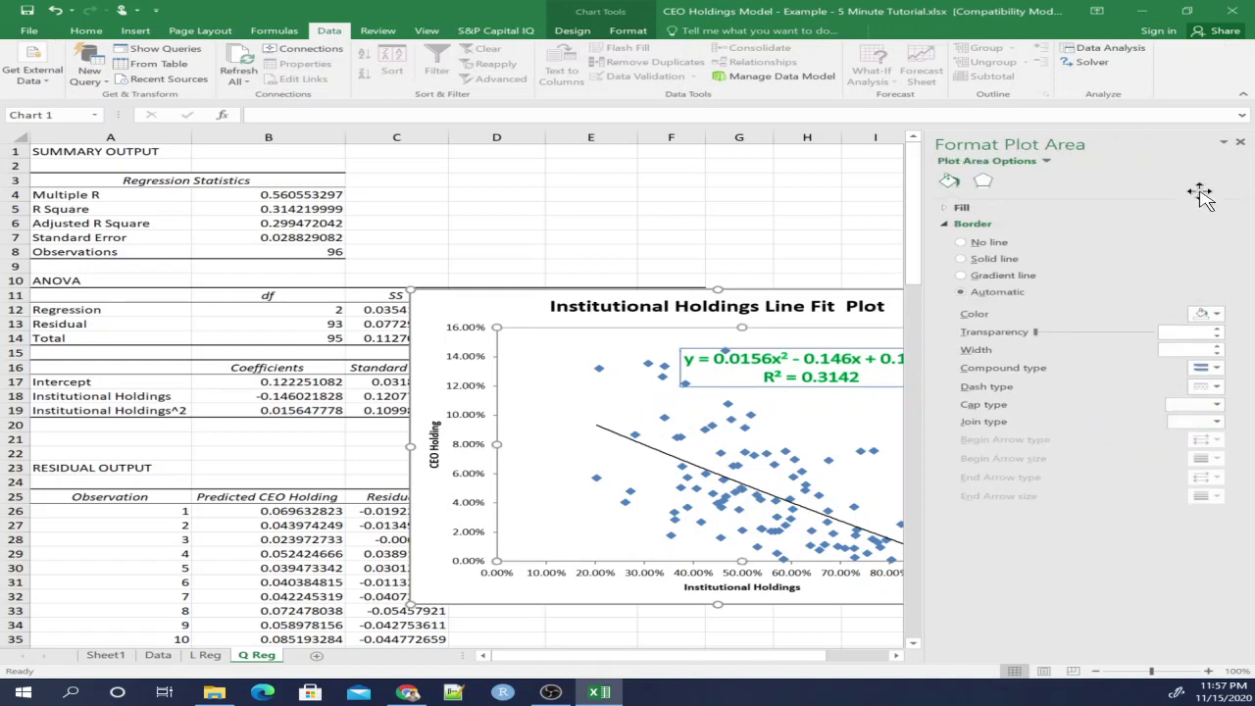
key("Escape")
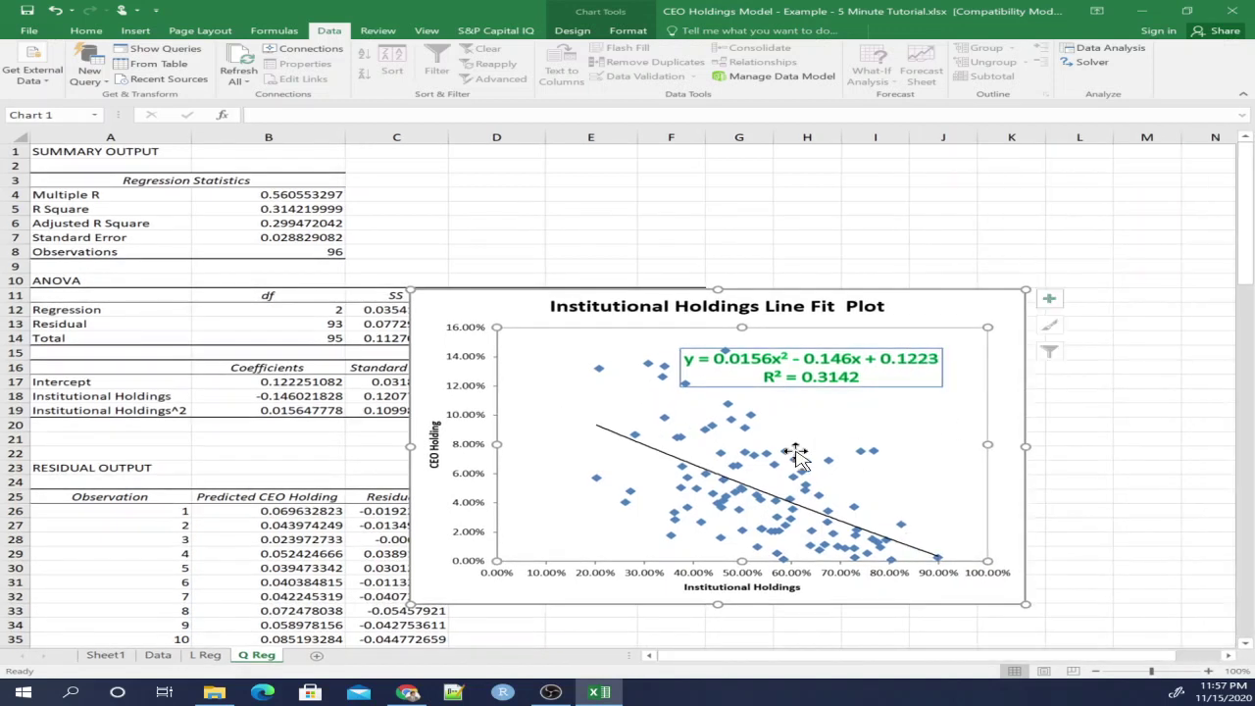
left_click(606, 436)
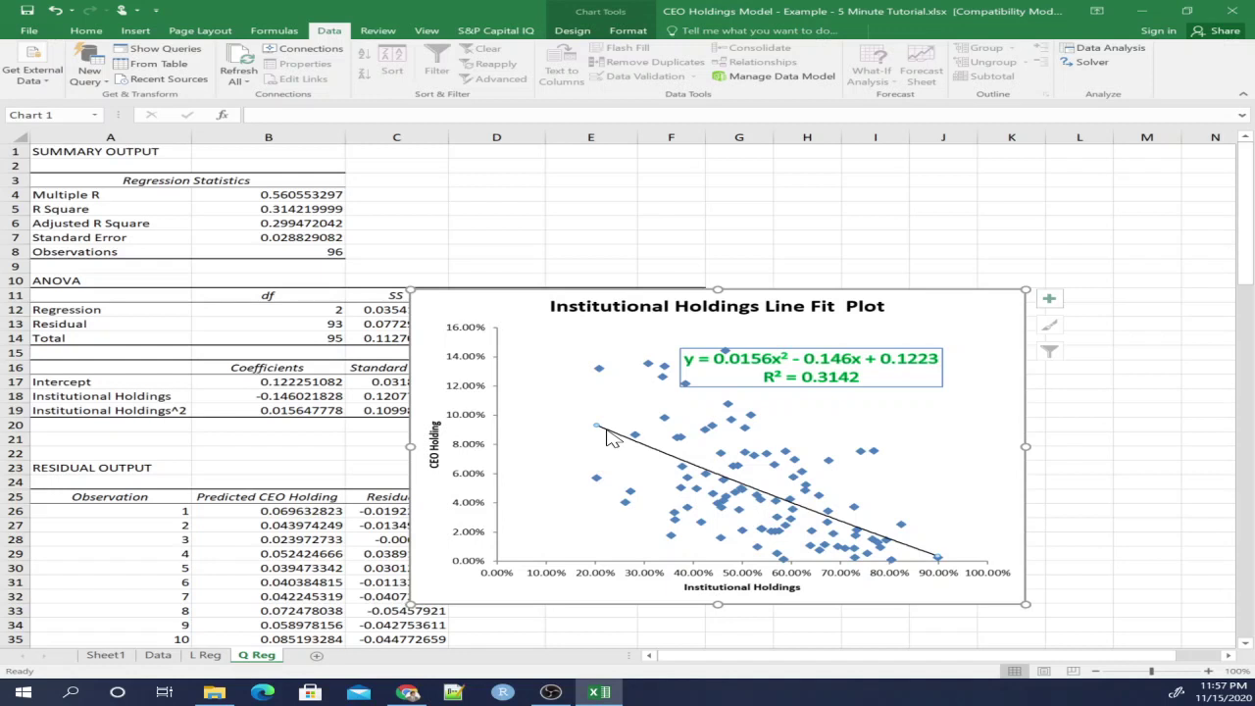
right_click(606, 435)
left_click(652, 520)
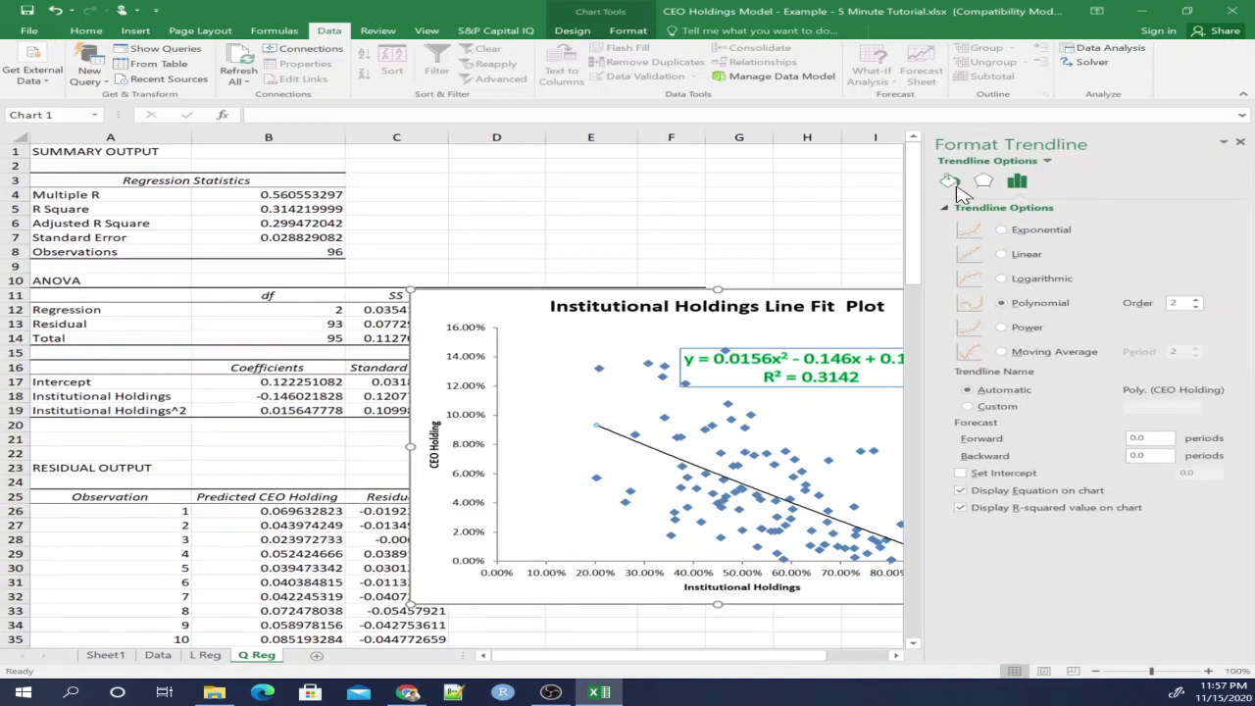
left_click(949, 182)
left_click(1206, 298)
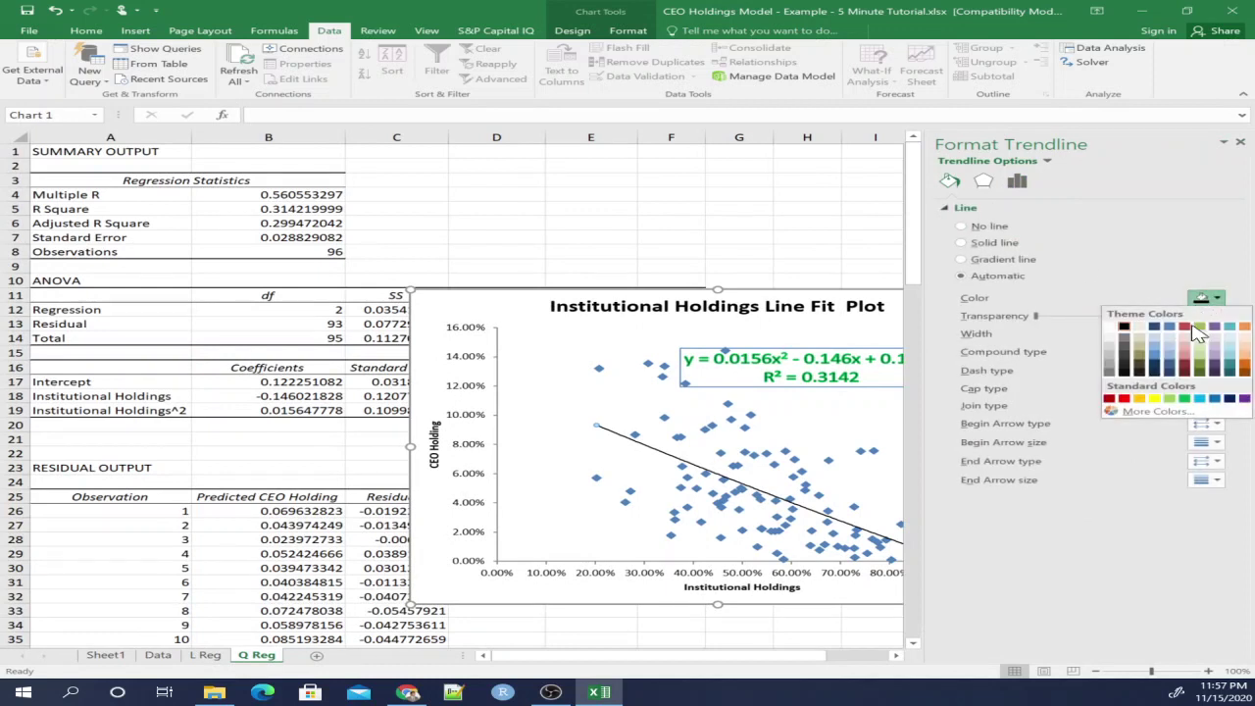
left_click(1184, 399)
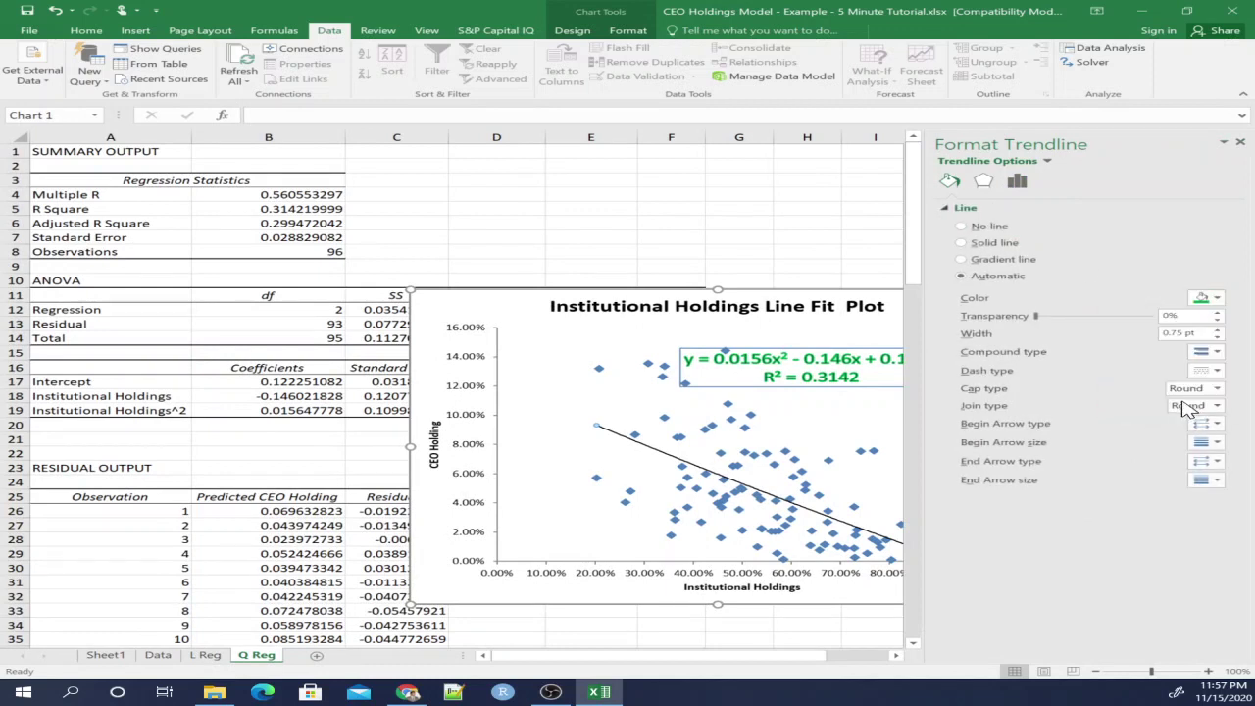
left_click(532, 523)
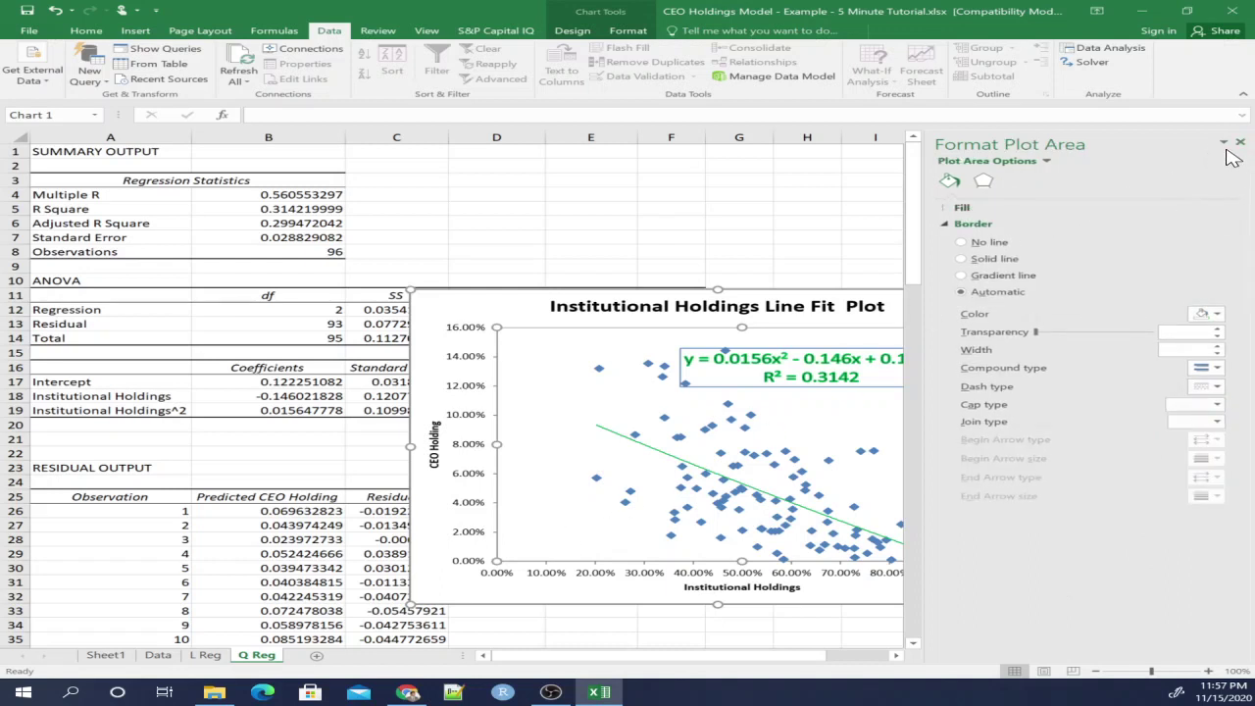
left_click(1240, 144)
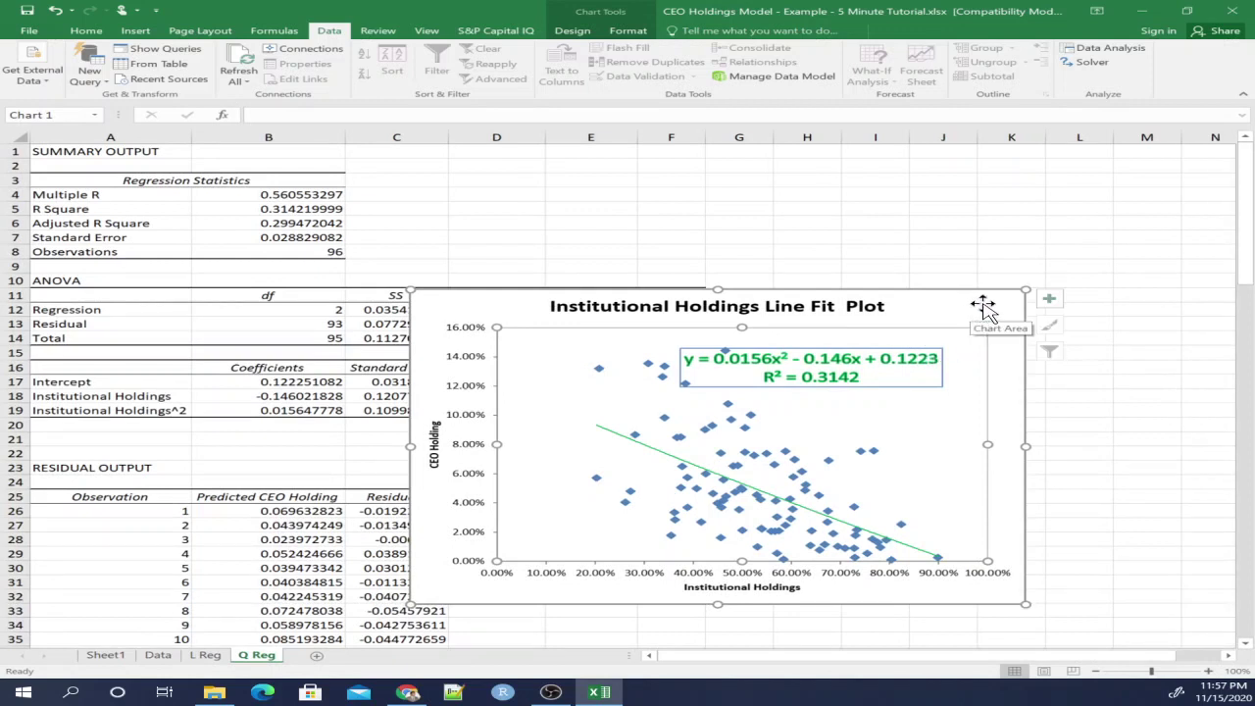
On the Data sheet, enter the header 'X Cubed' in cell D1.
left_click(671, 237)
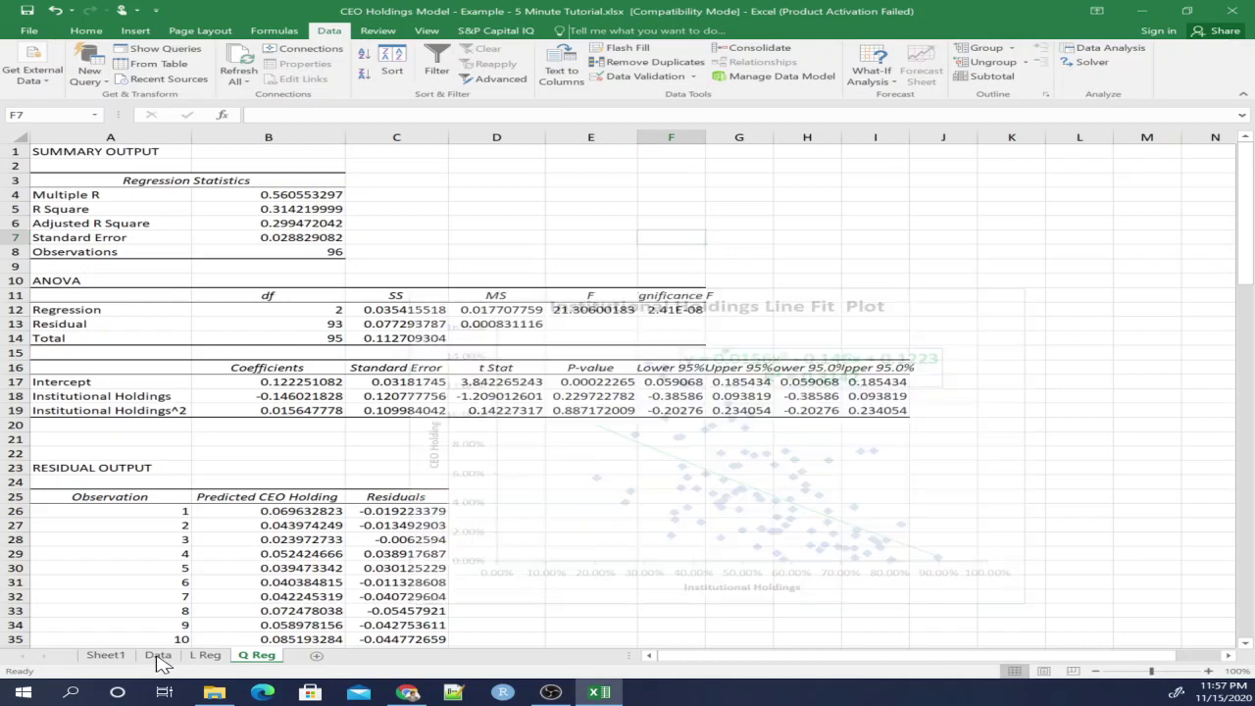
left_click(158, 656)
left_click(329, 420)
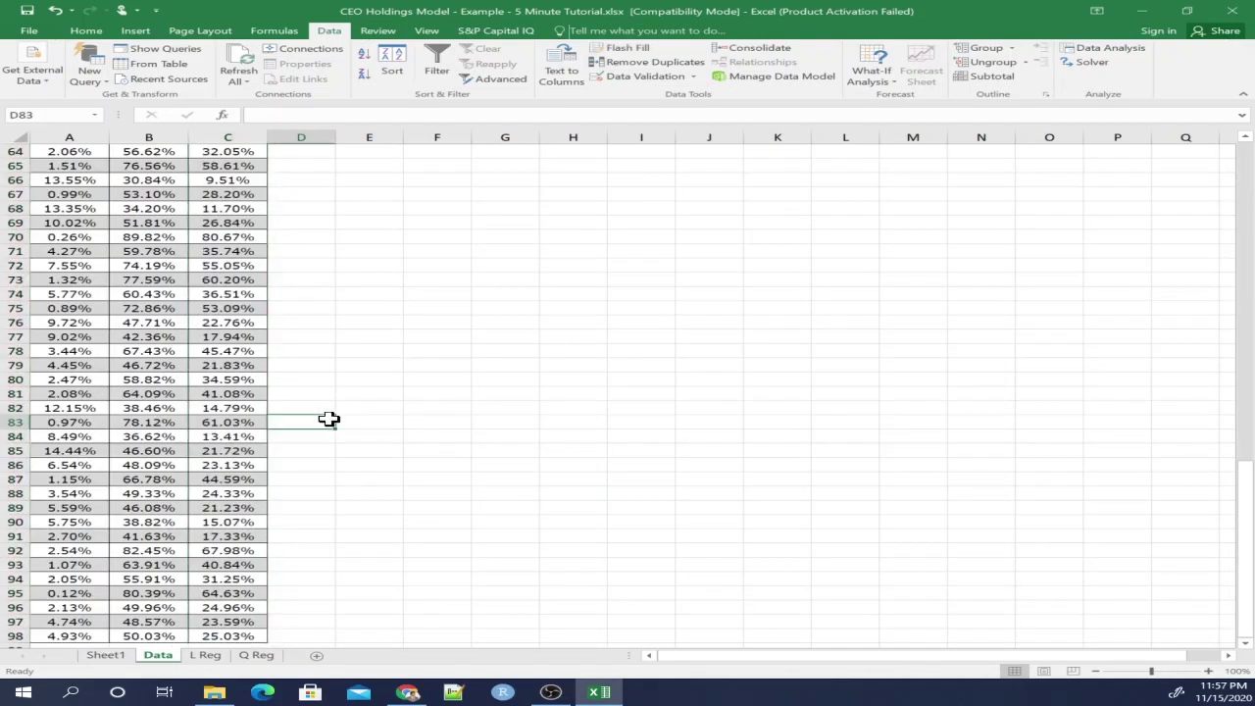
key("ctrl+Up")
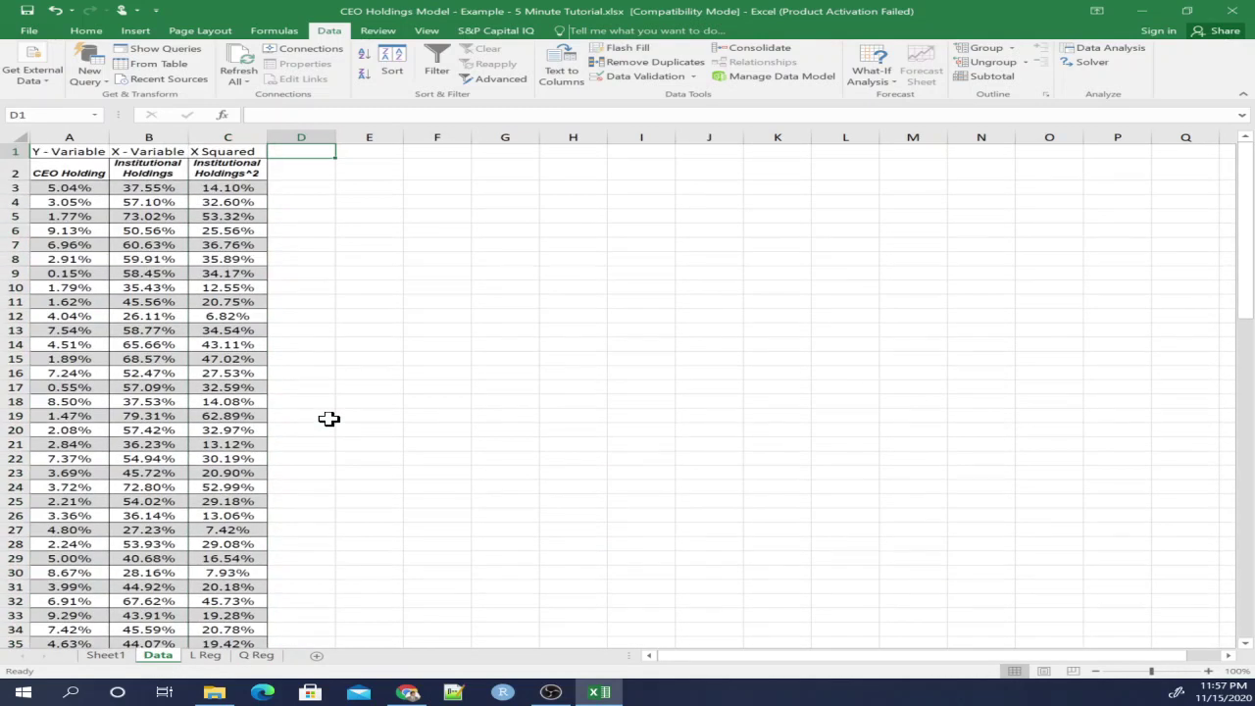
key("Left")
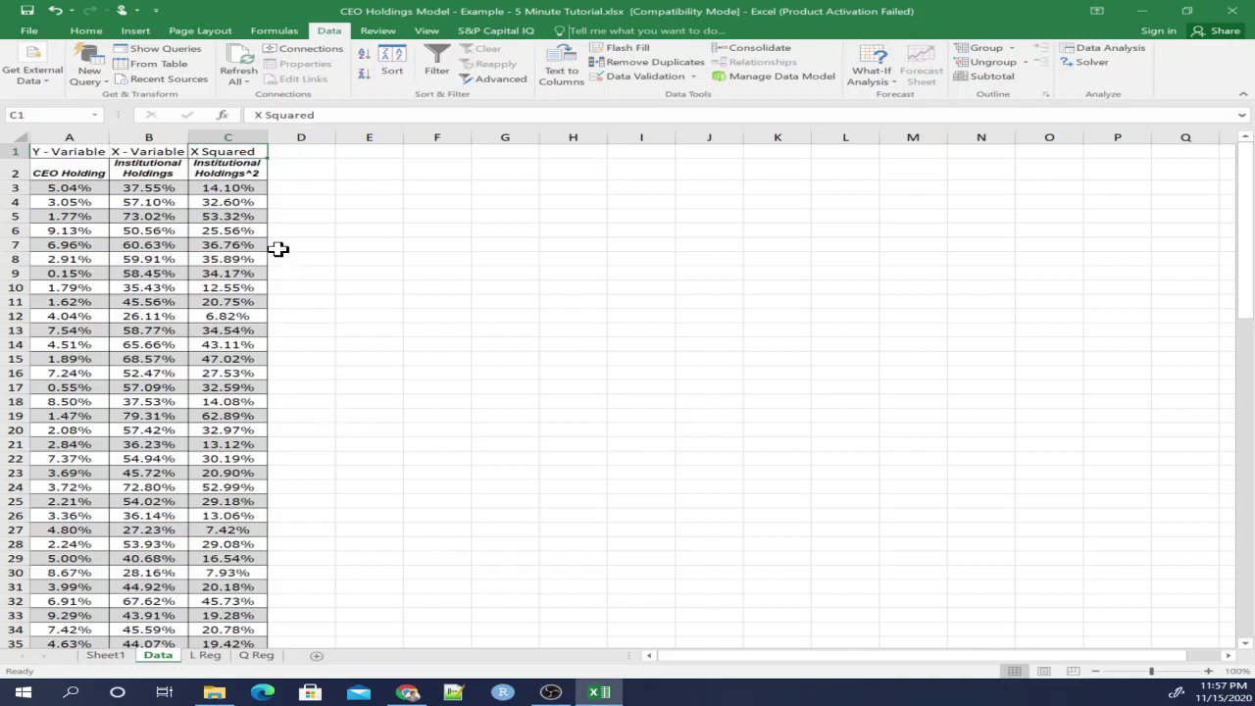
key("Right")
type("X")
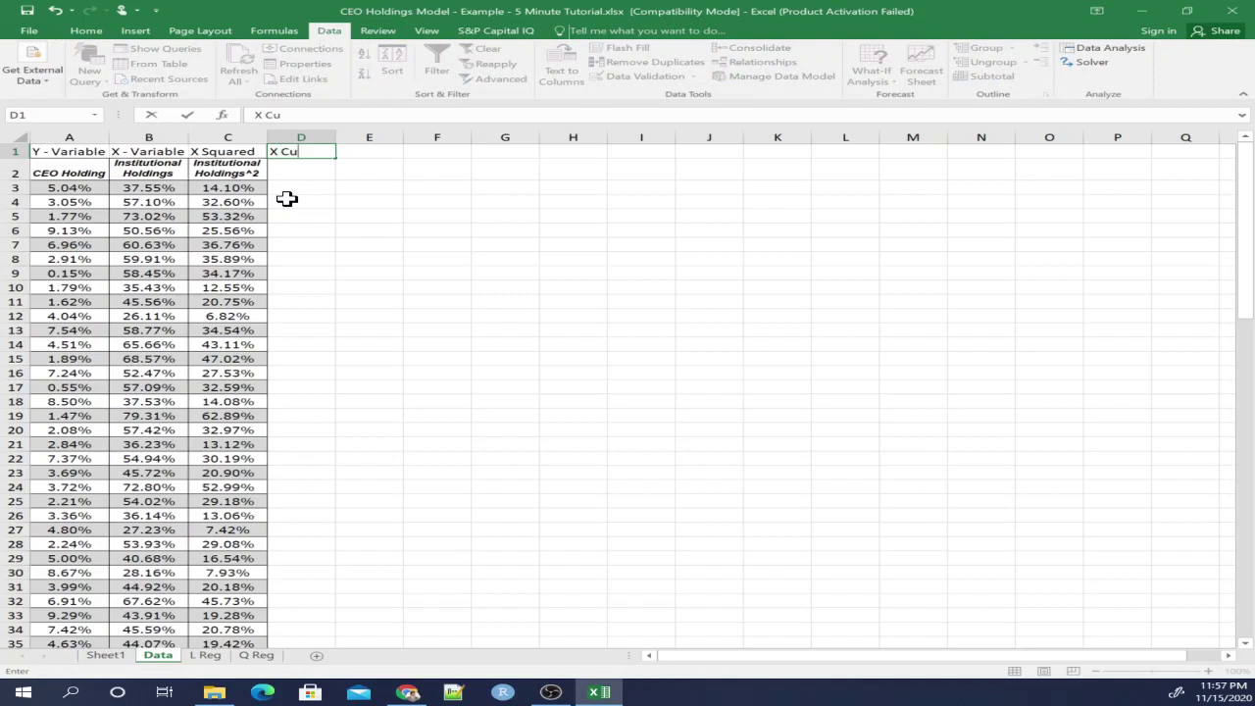
key("Return")
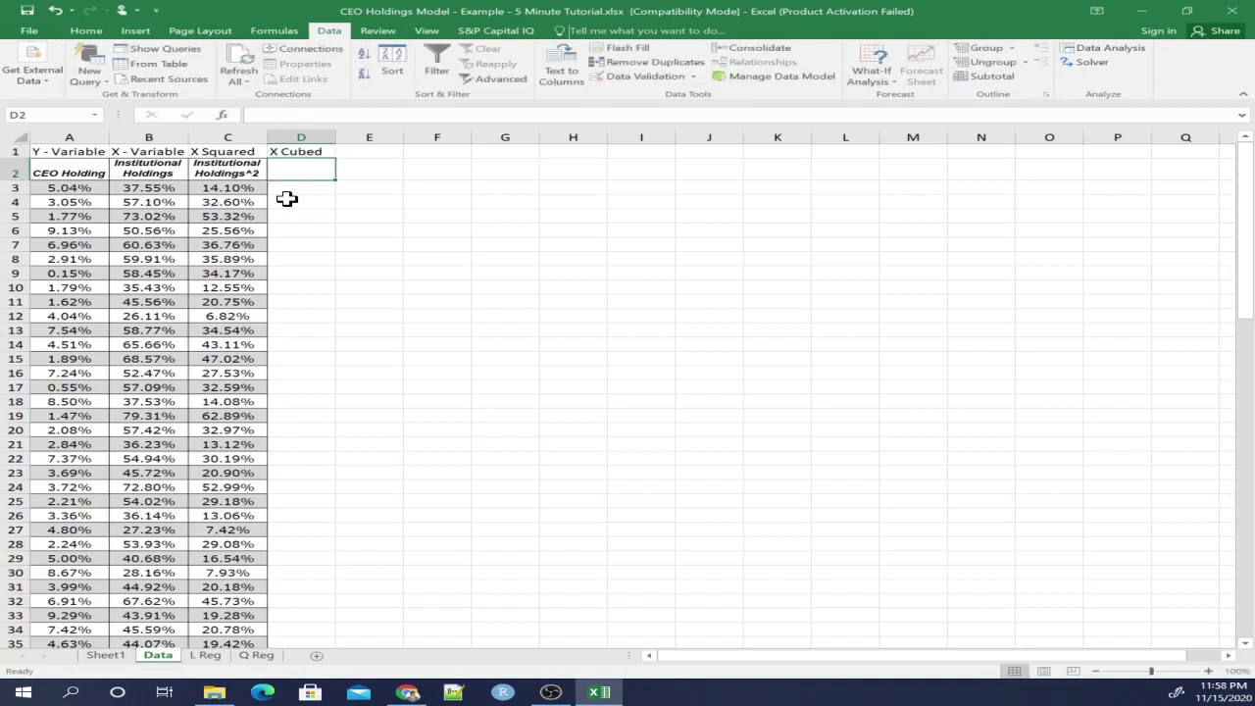
Copy C2's label into D2 and change it to 'Institutional Holdings^3'.
key("Left")
key("ctrl+c")
key("Right")
key("ctrl+v")
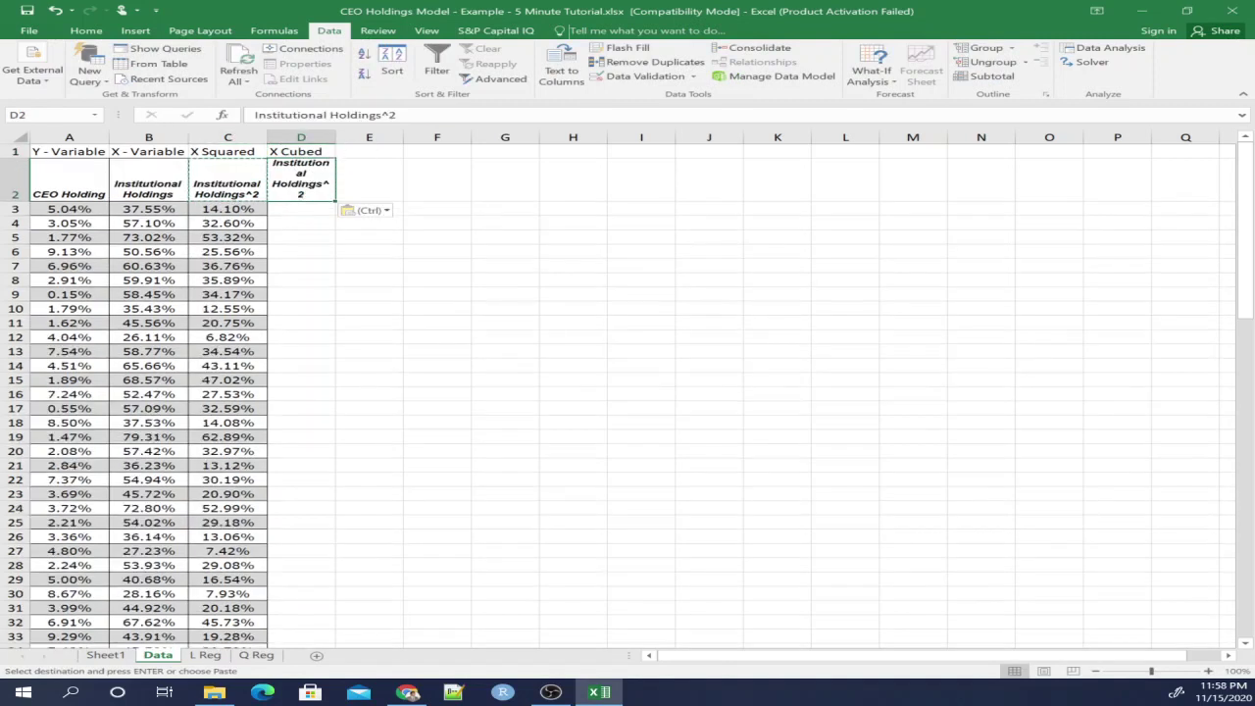
key("F2")
key("BackSpace")
type("3")
key("Return")
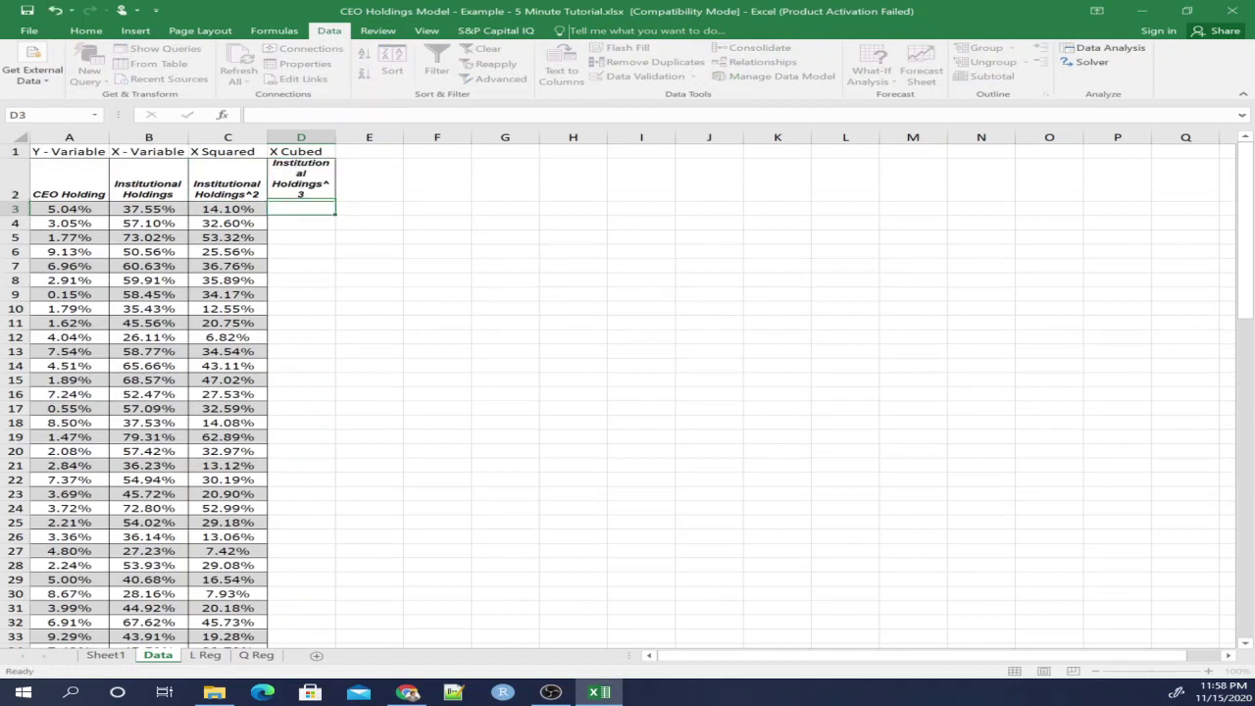
Enter the cube formula =B3^3 in D3 and fill it down column D.
type("=")
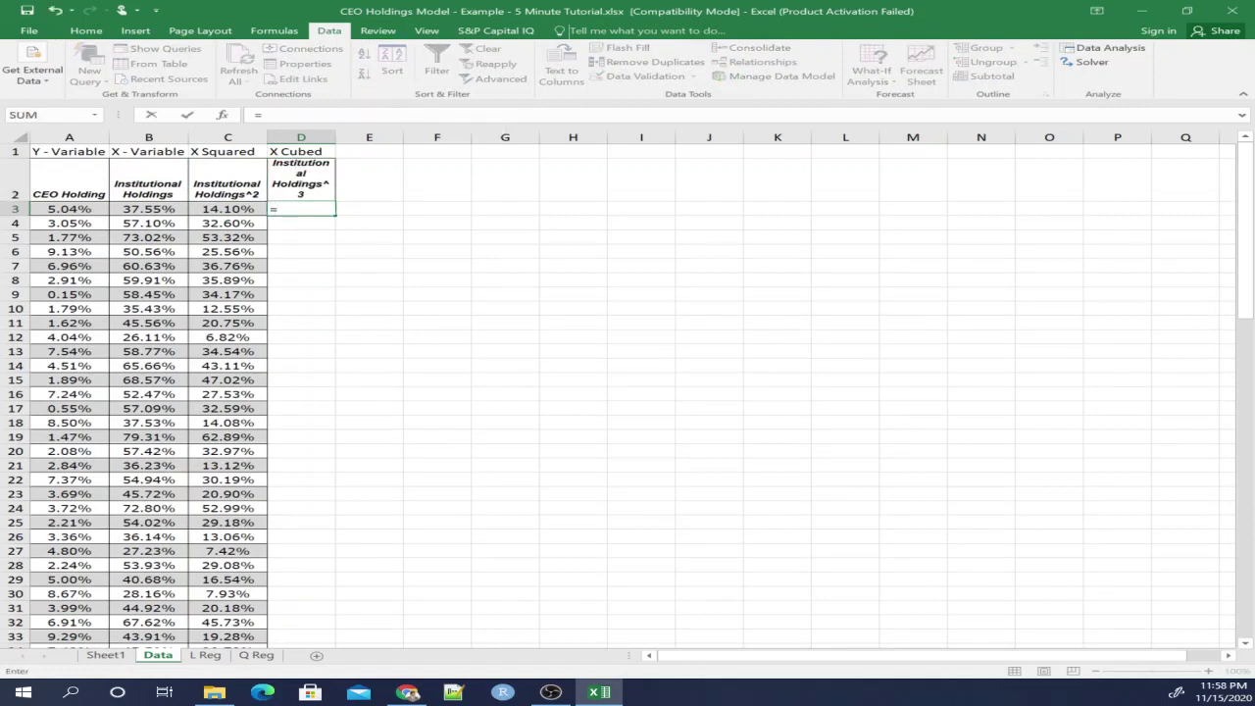
key("Left")
key("Left")
key("Left")
key("Right")
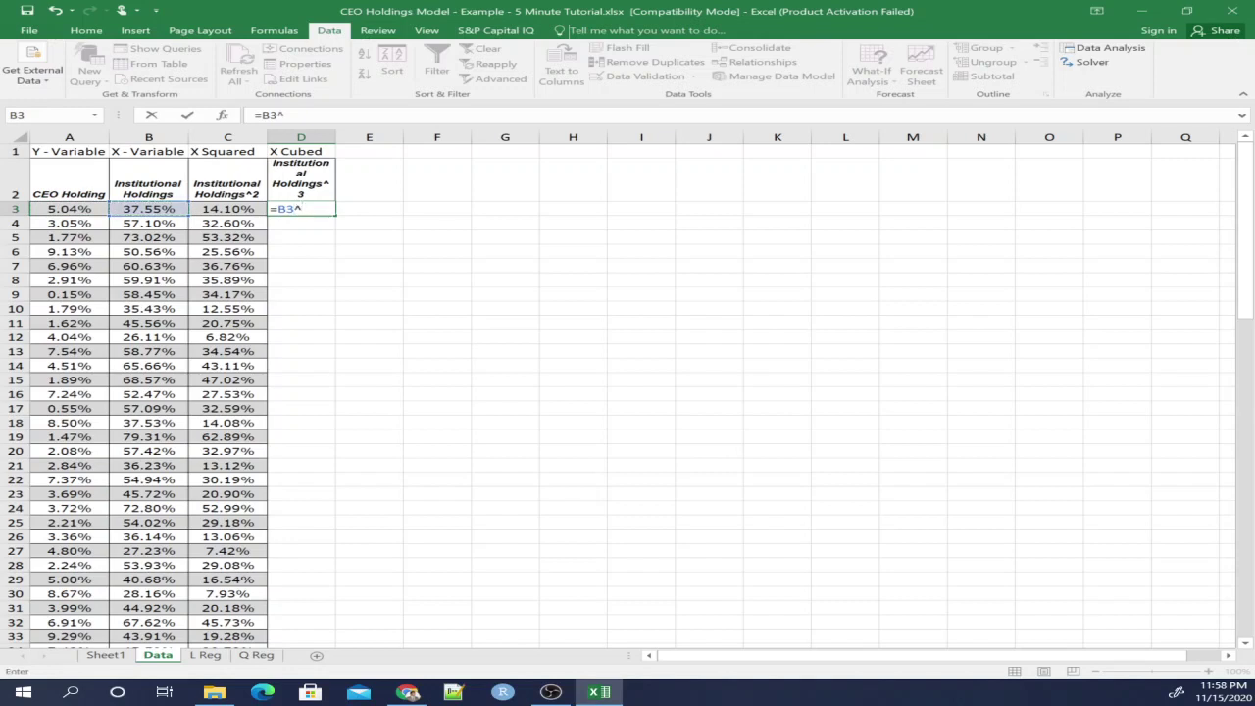
key("Return")
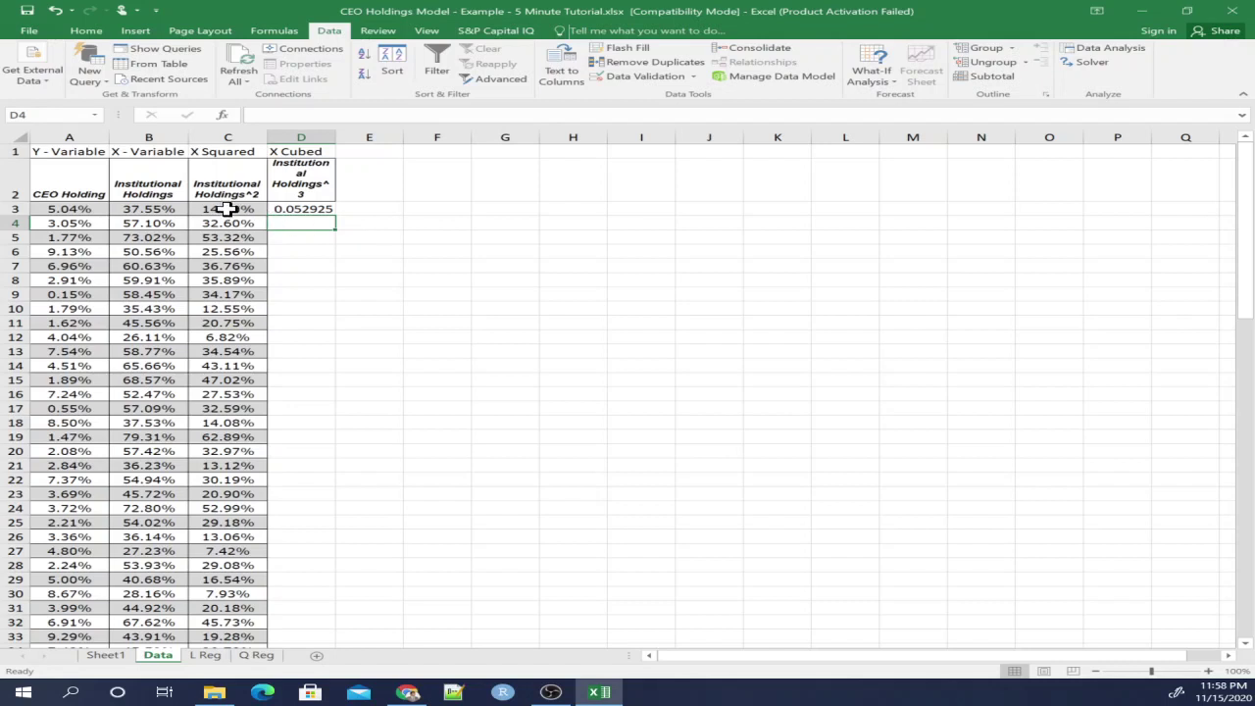
left_click(226, 209)
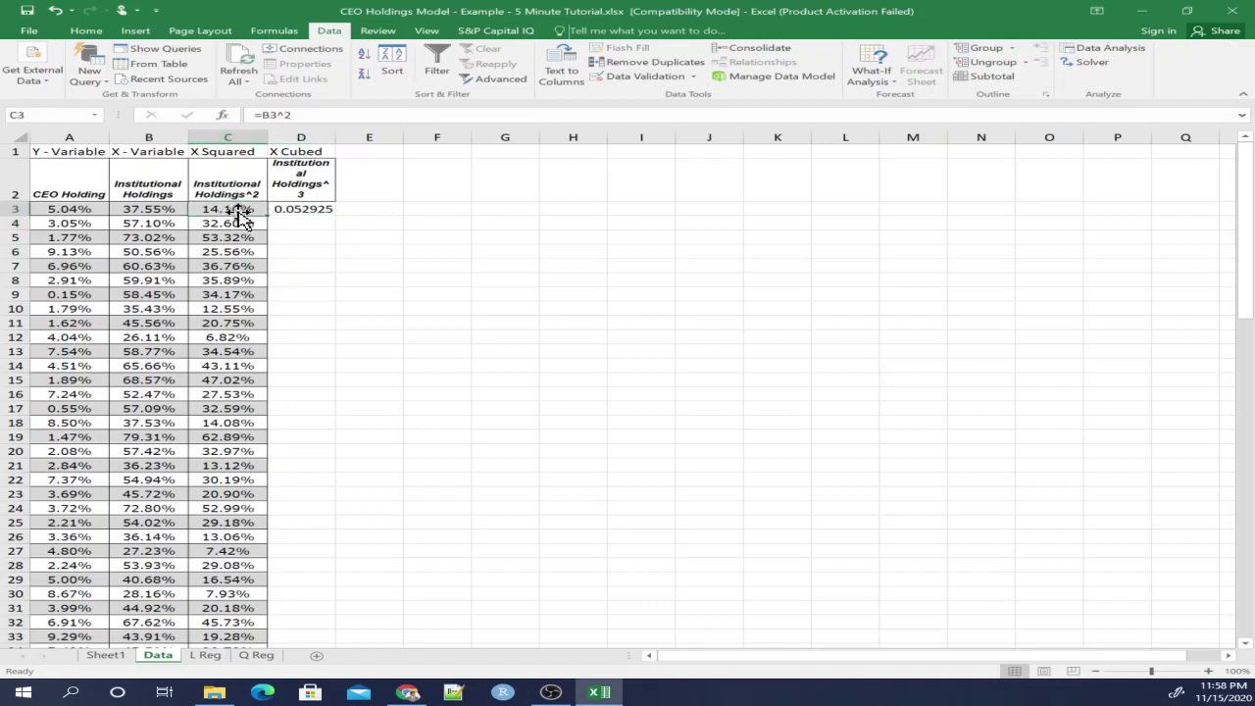
left_click(140, 207)
left_click(316, 208)
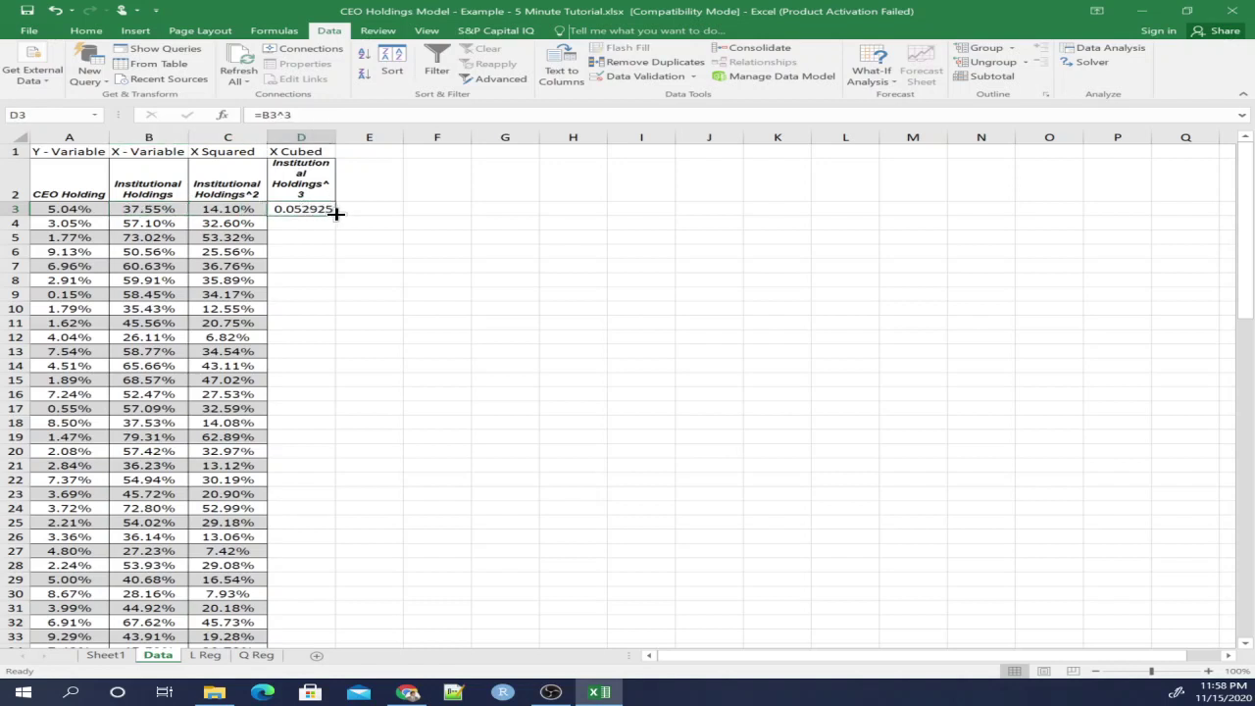
double_click(335, 212)
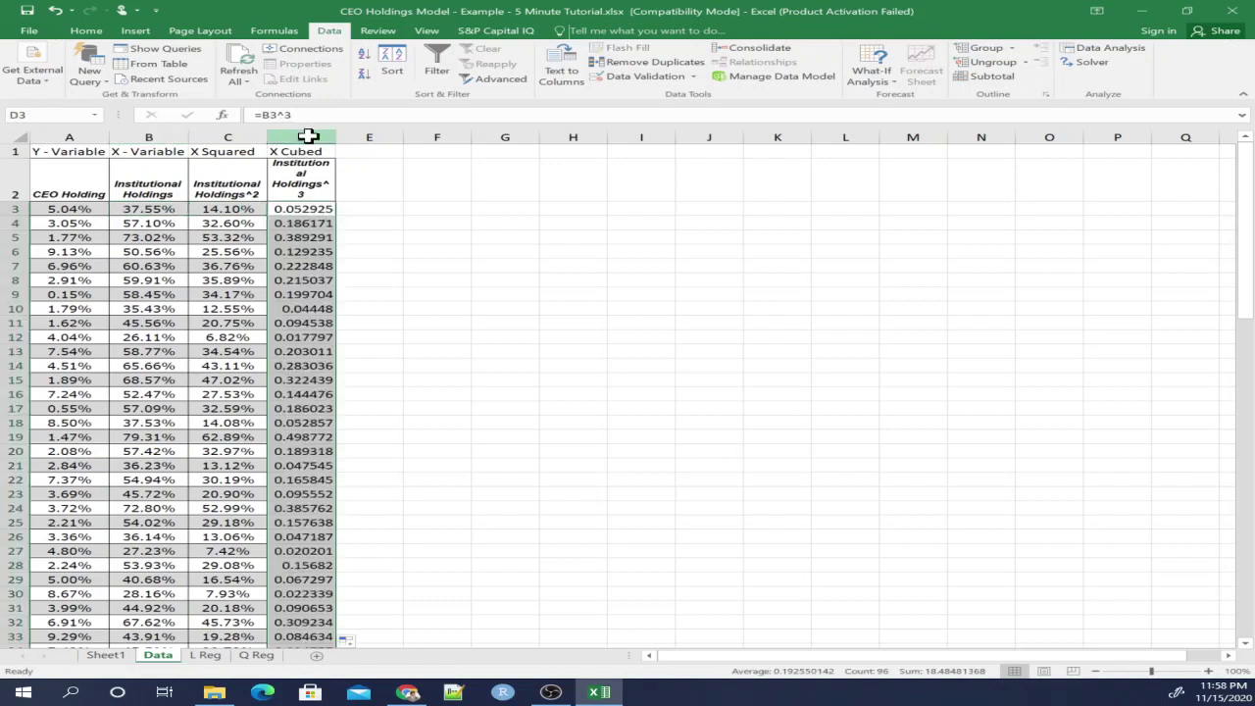
Pick up column C's percentage formatting with Format Painter.
left_click(227, 137)
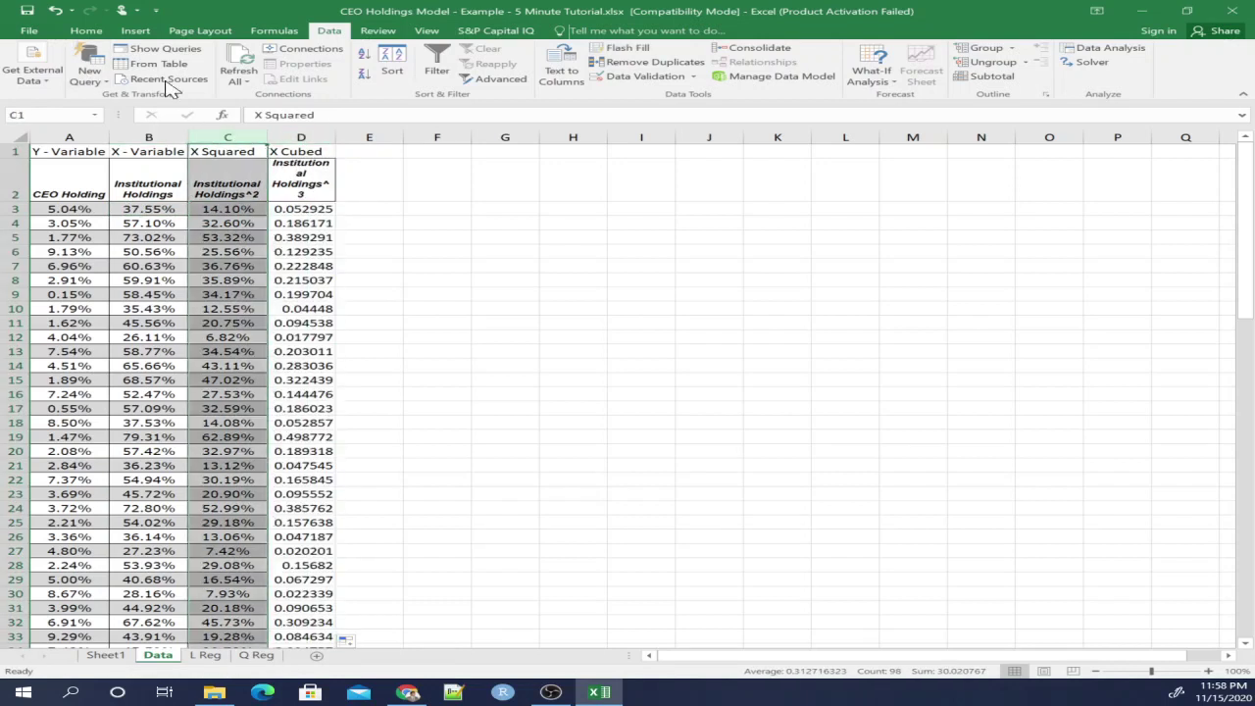
left_click(86, 31)
double_click(90, 79)
Apply column C's percentage formatting to column D.
left_click(296, 138)
key("Escape")
left_click(402, 243)
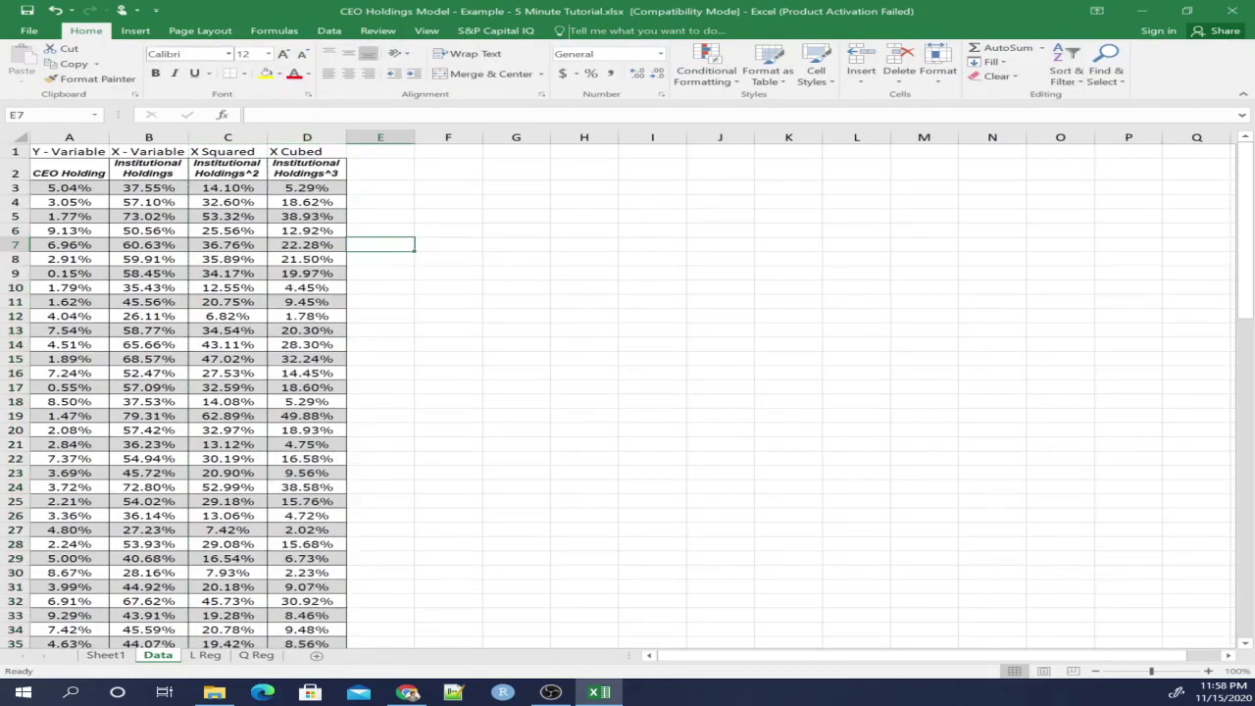
Run a Regression with Y range A2:A98 and X range B2:D98, including line fit plots.
left_click(328, 31)
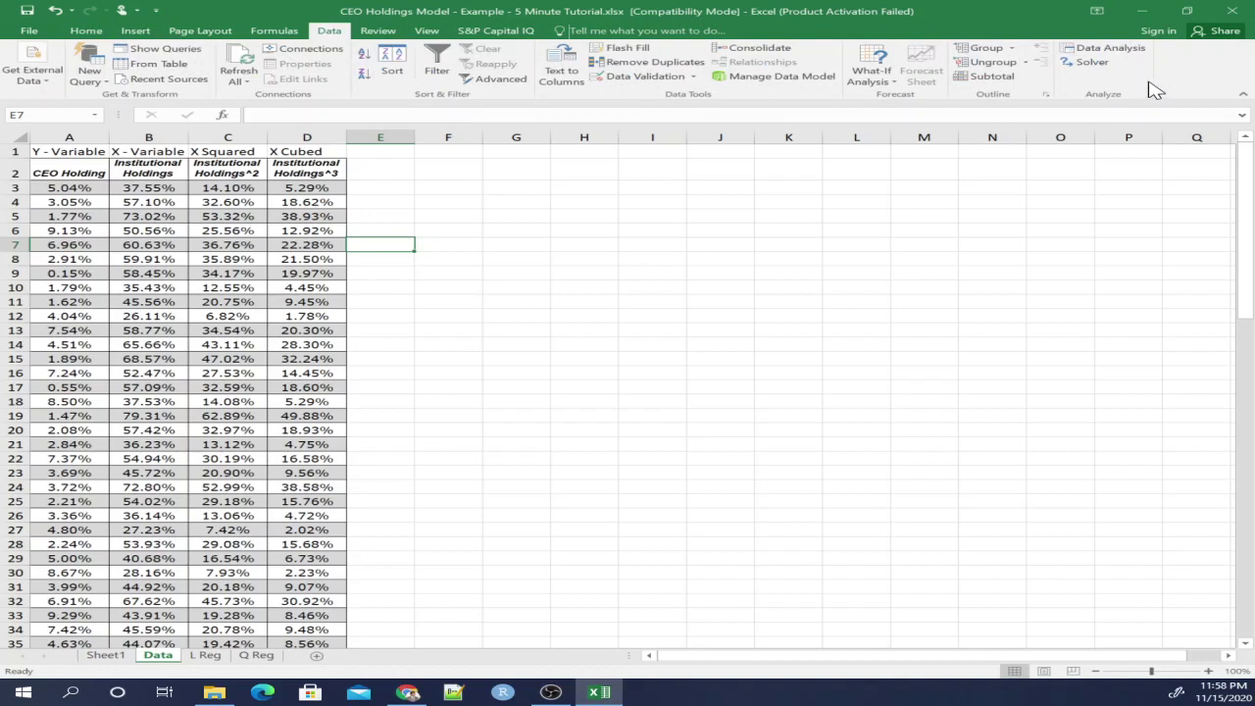
left_click(1106, 48)
left_click(792, 231)
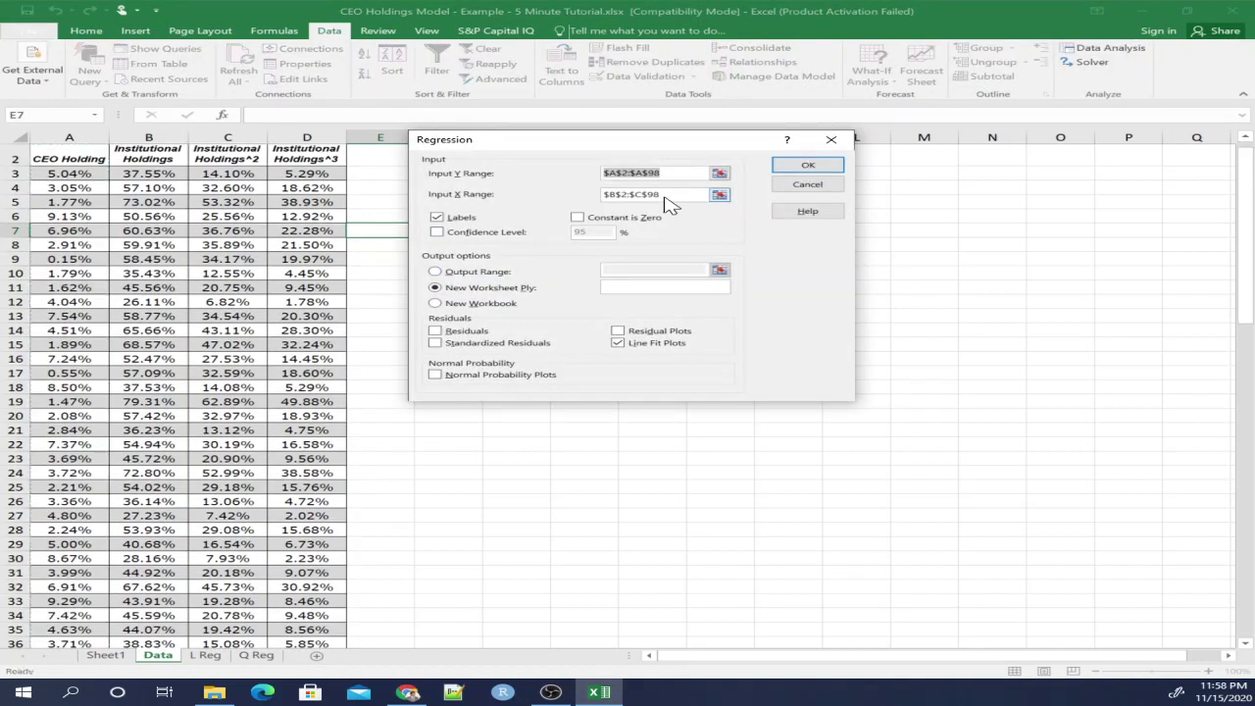
key("Tab")
left_click(720, 195)
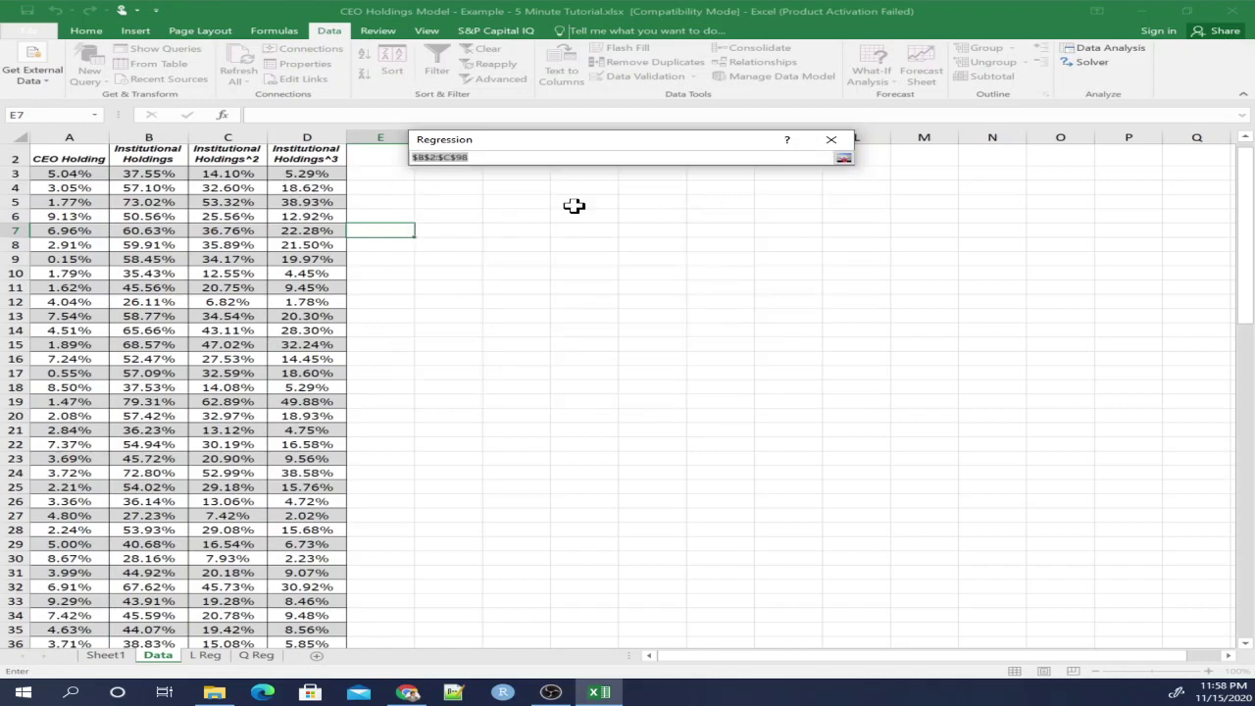
scroll(186, 163, "up", 1)
left_click_drag(220, 165, 368, 549)
left_click_drag(129, 168, 307, 604)
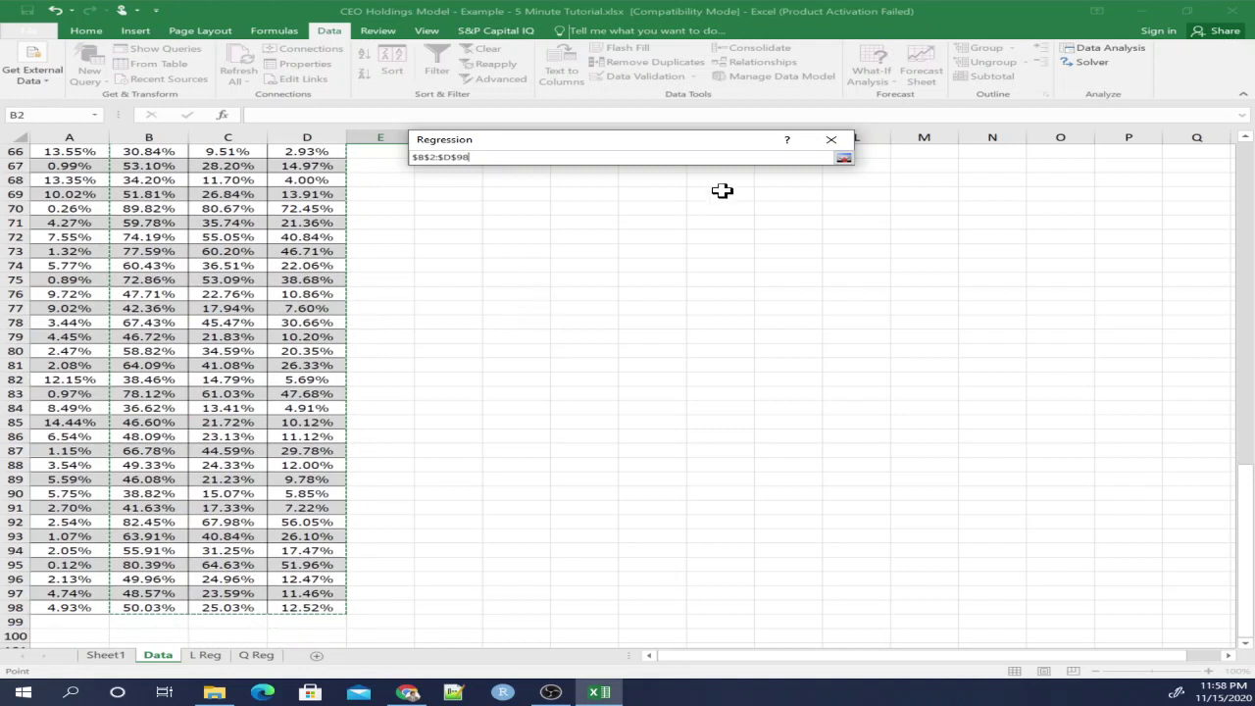
left_click(844, 158)
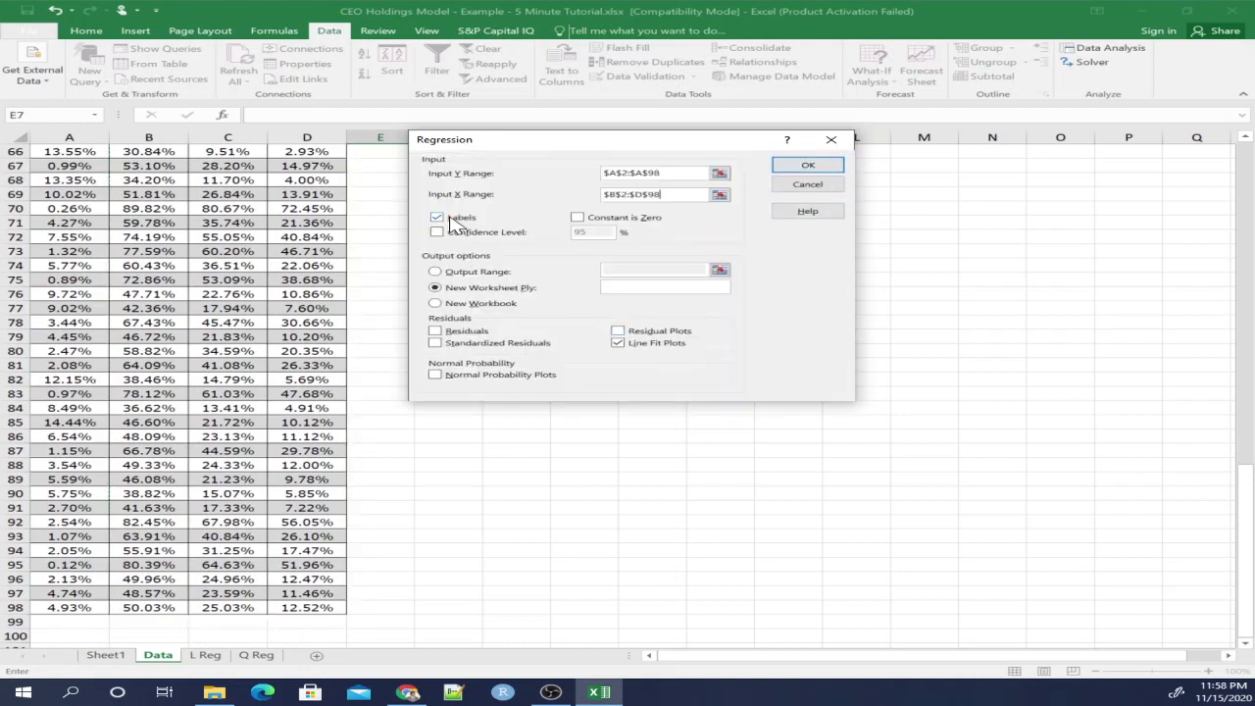
left_click(808, 166)
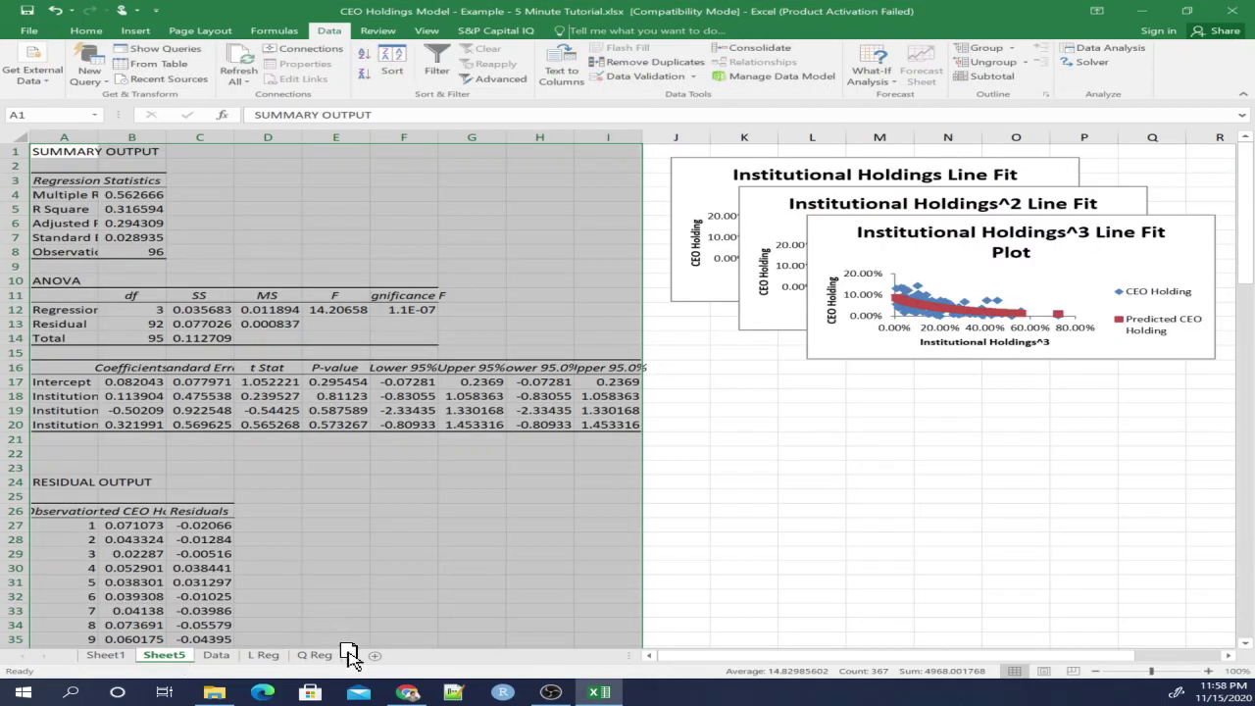
Move Sheet5 after Q Reg and rename it 'C Reg'.
left_click_drag(348, 655, 338, 663)
right_click(334, 667)
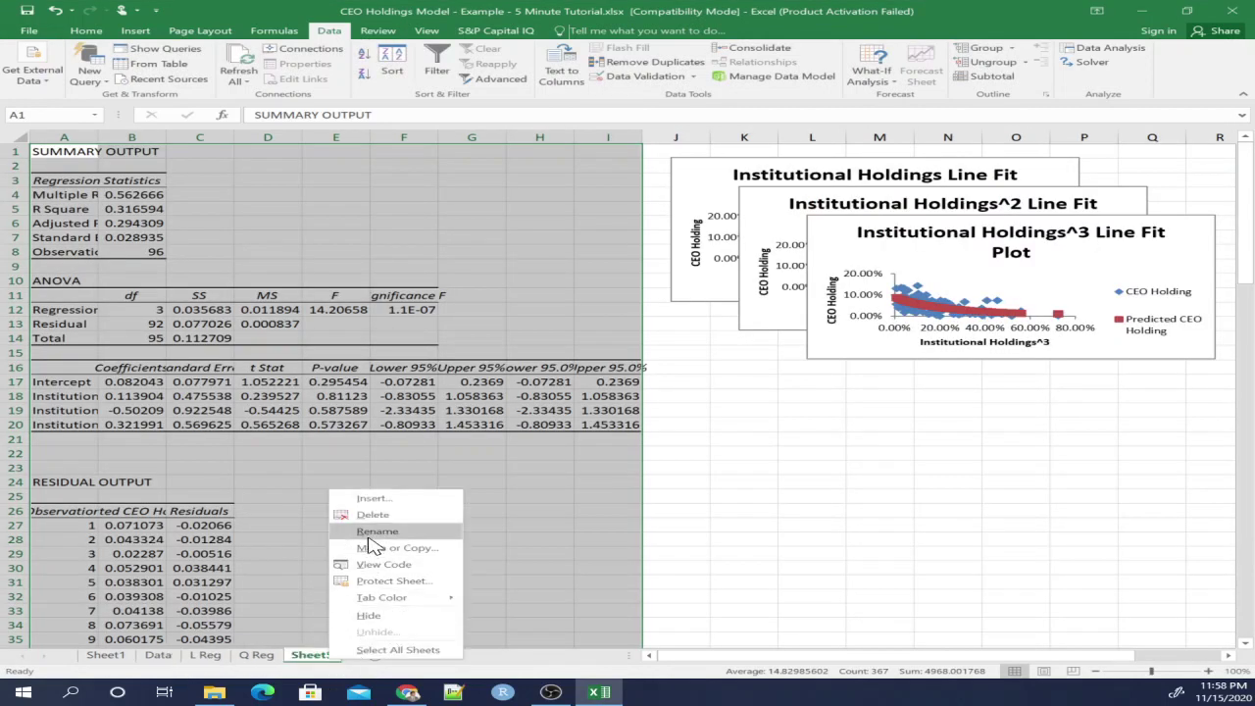
left_click(340, 550)
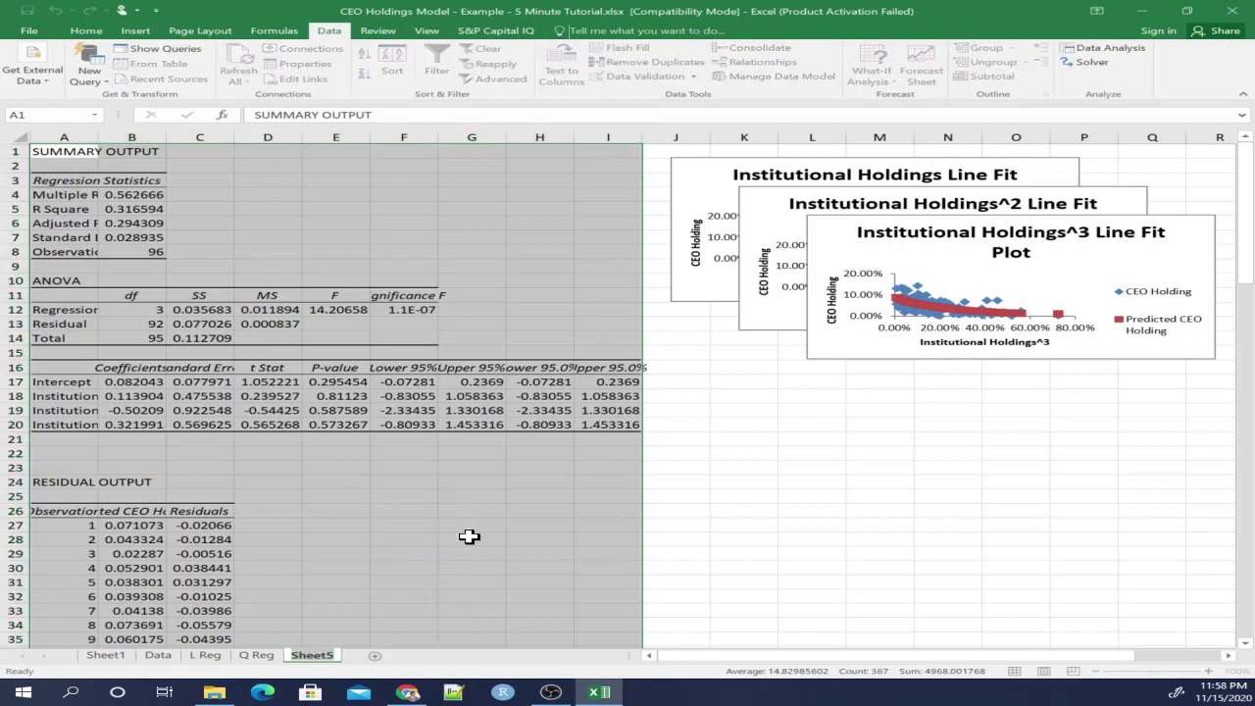
type("C Reg")
key("Return")
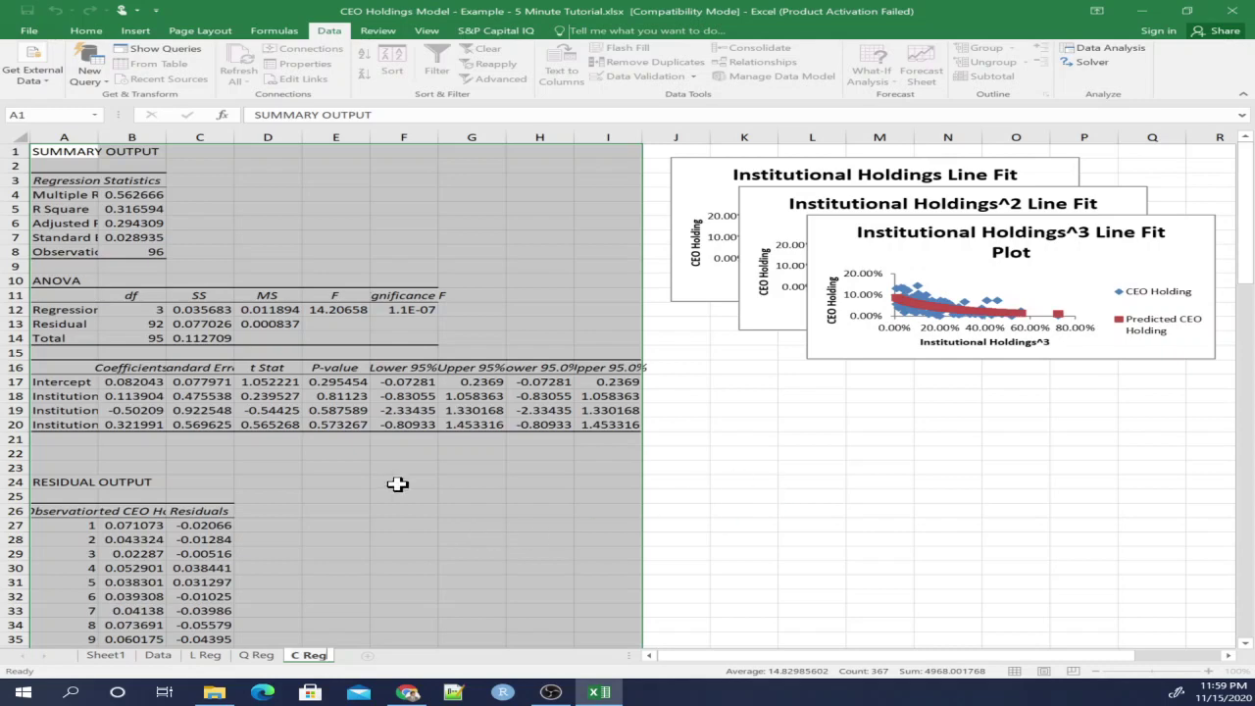
left_click(395, 482)
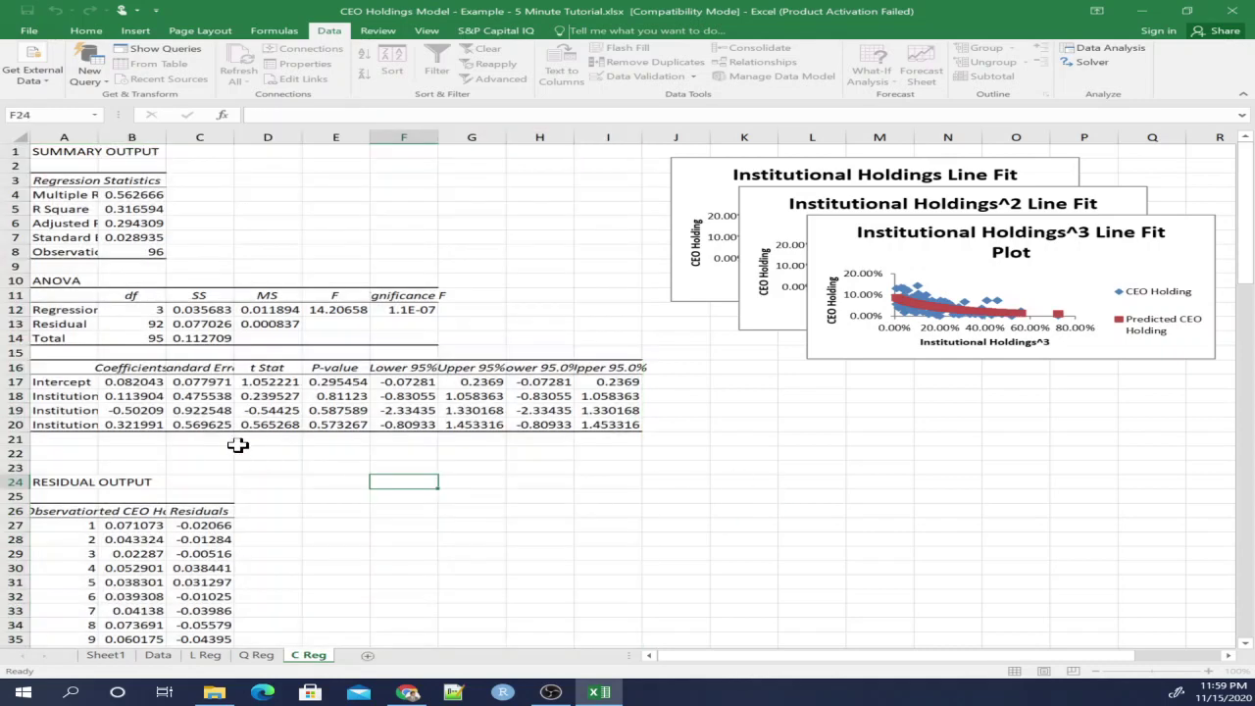
Autofit columns A–E, then delete the chart titles and the duplicate Institutional Holdings^2 plot.
double_click(98, 134)
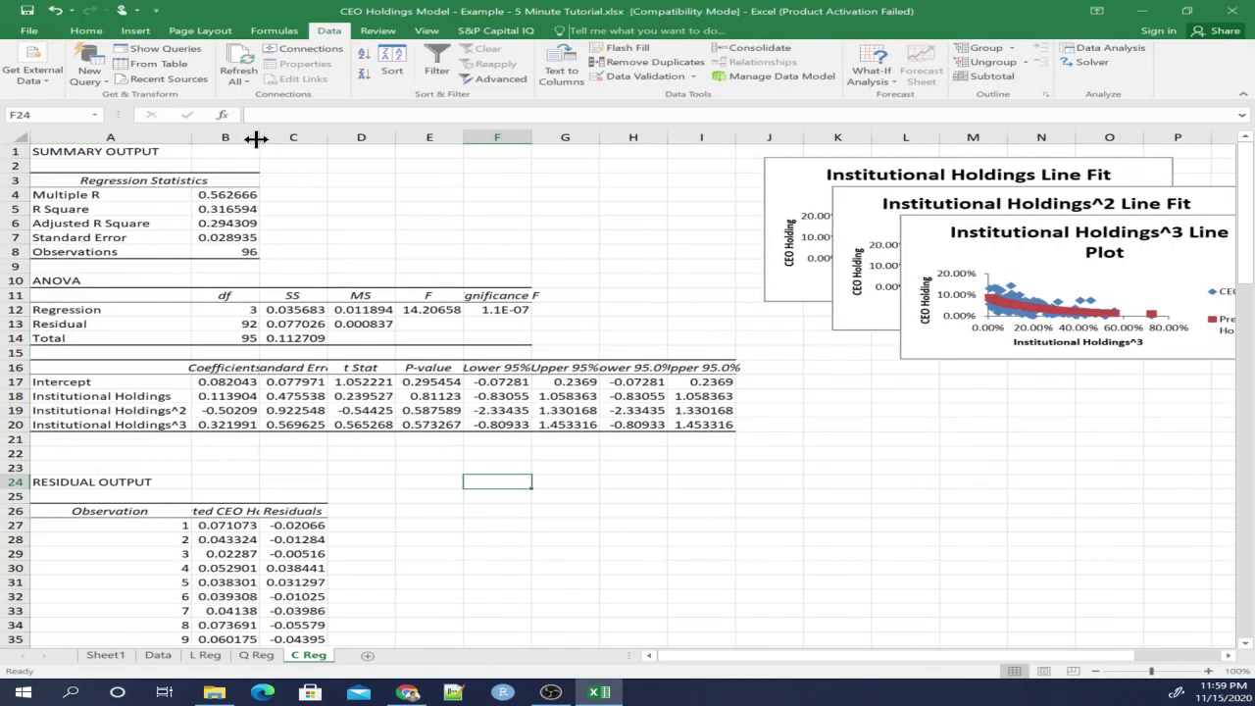
double_click(259, 137)
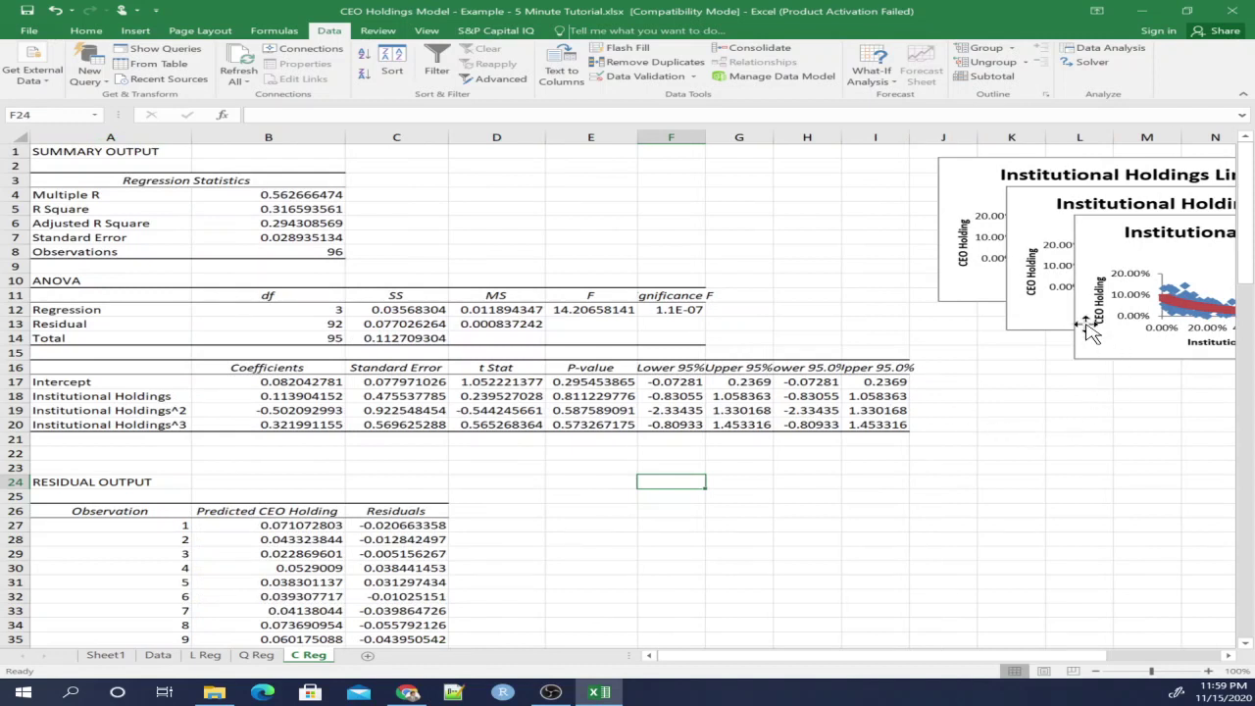
left_click_drag(1083, 337, 351, 489)
key("Delete")
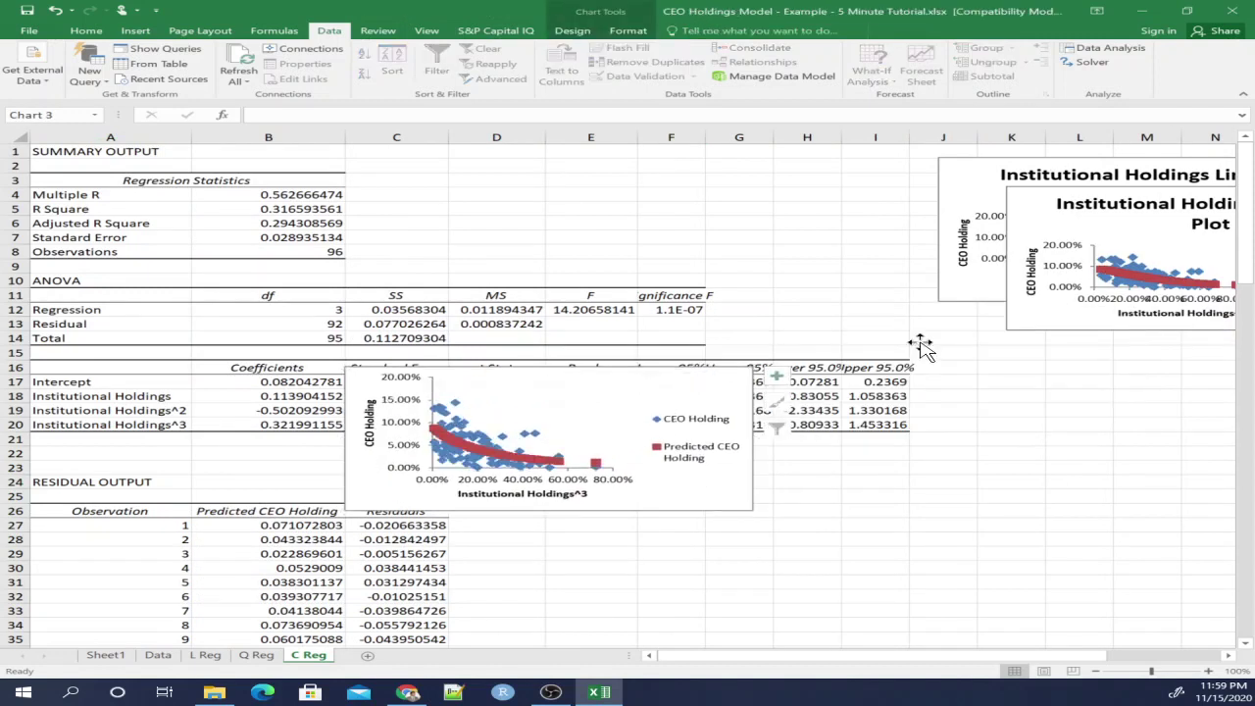
key("Delete")
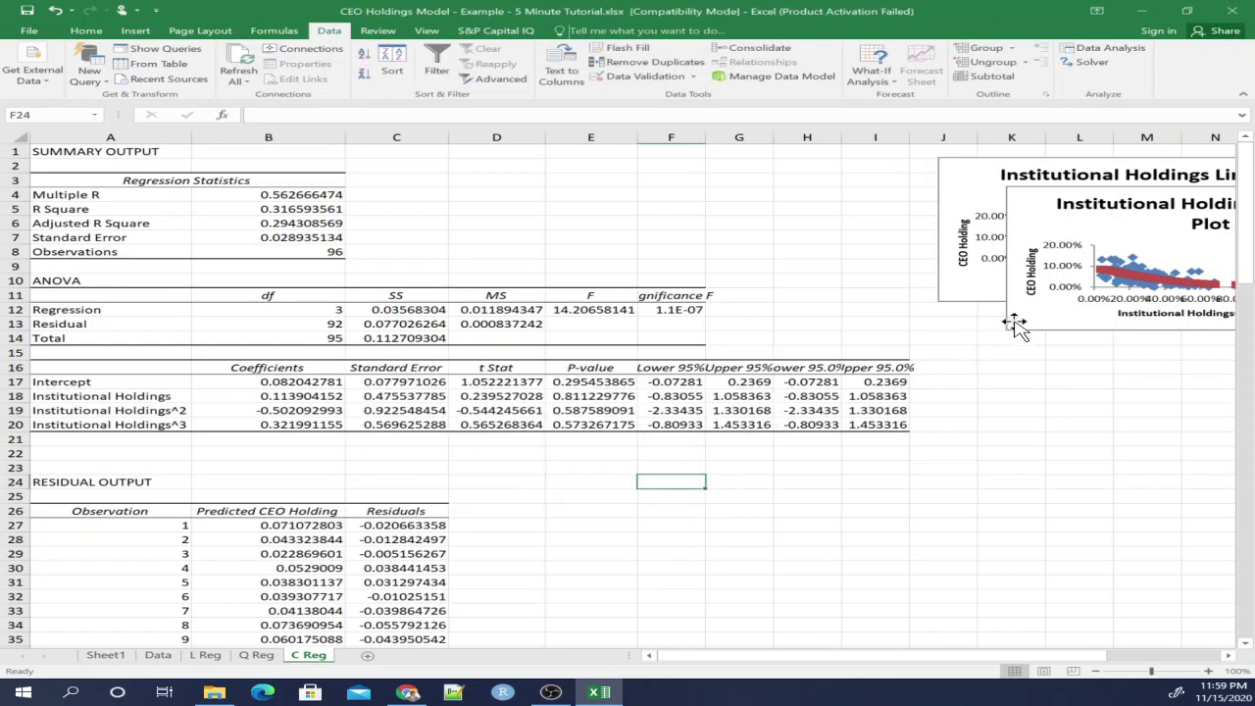
left_click(1010, 322)
key("Delete")
Enlarge and reposition the remaining plot, removing its legend and Predicted CEO Holding series.
left_click_drag(967, 297, 449, 429)
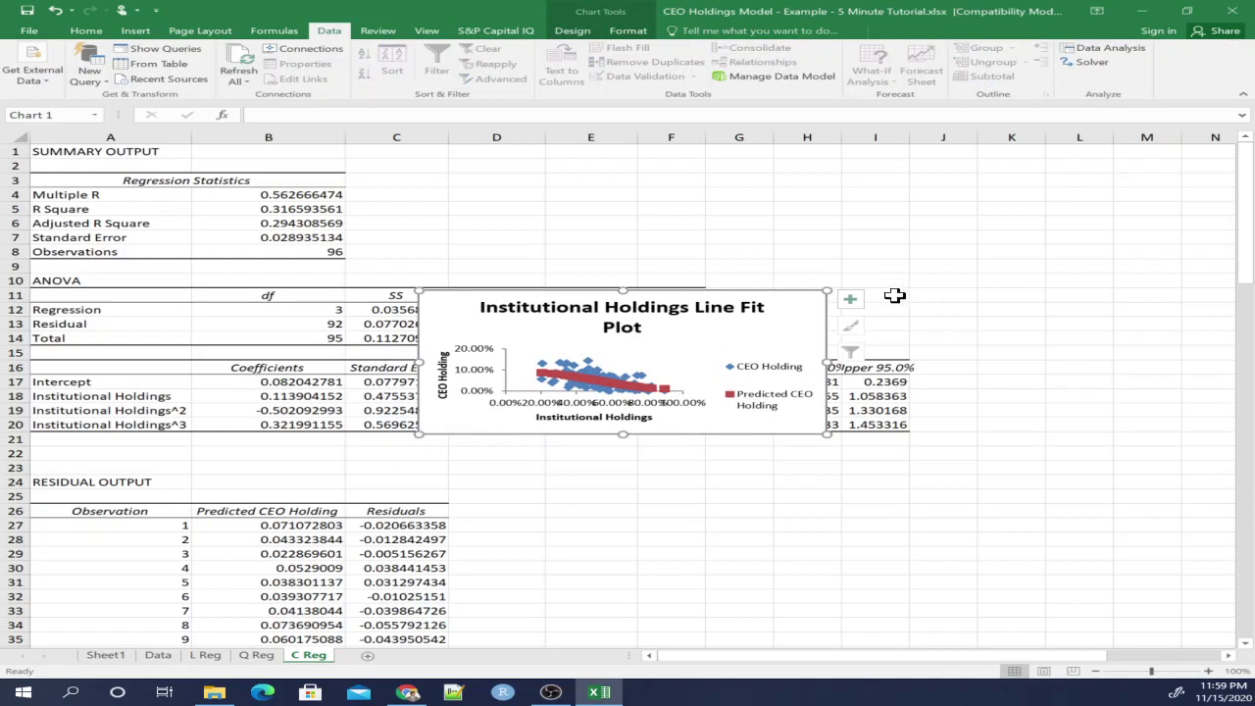
left_click_drag(826, 292, 928, 162)
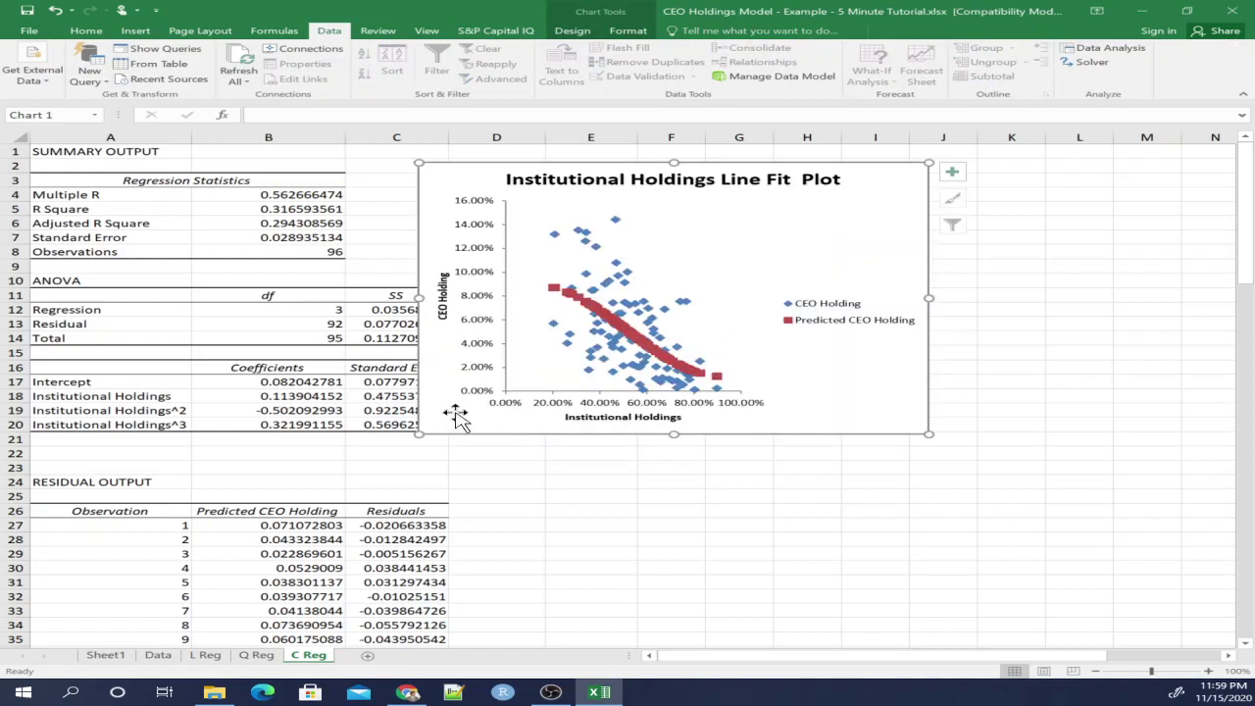
left_click_drag(454, 417, 414, 519)
left_click(799, 432)
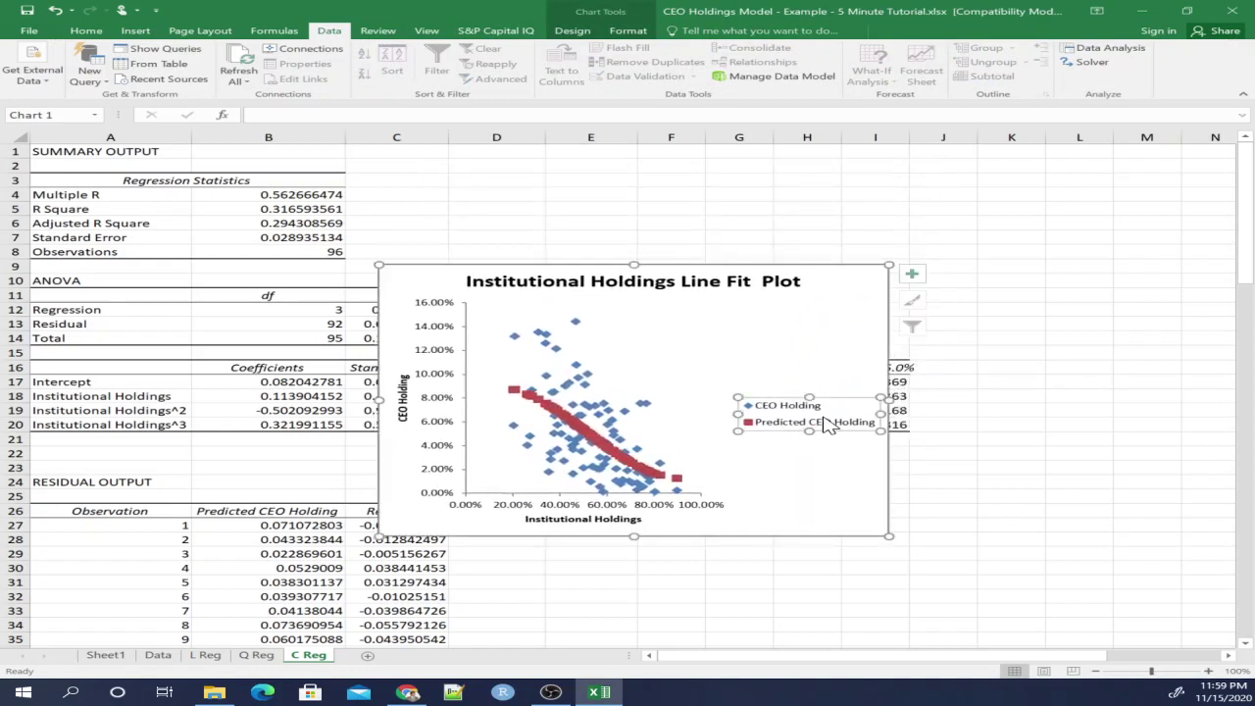
key("Delete")
left_click(694, 442)
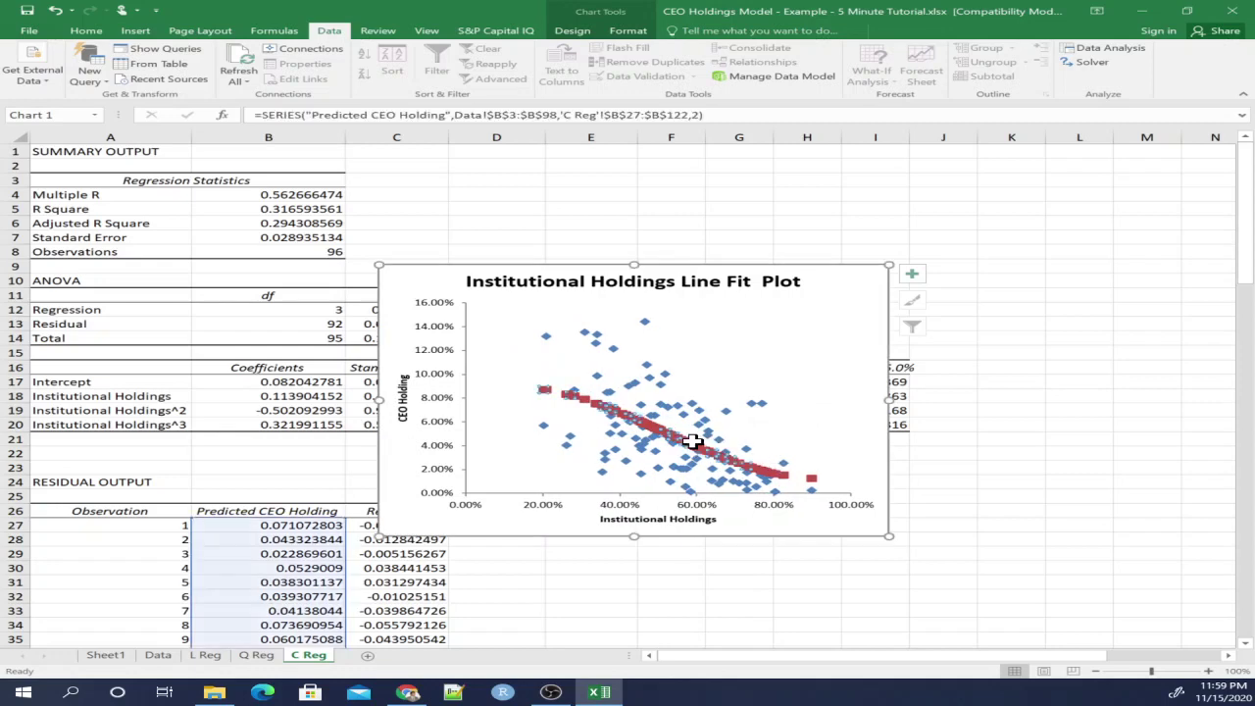
key("Delete")
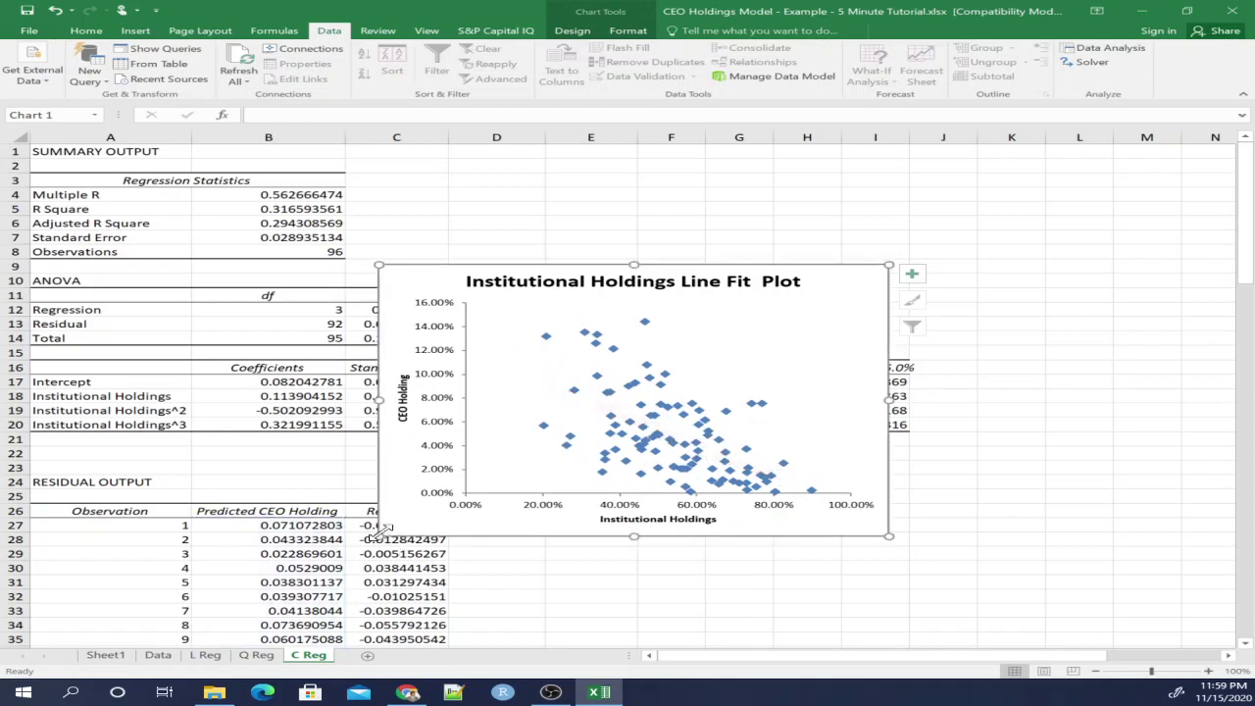
left_click_drag(378, 529, 439, 577)
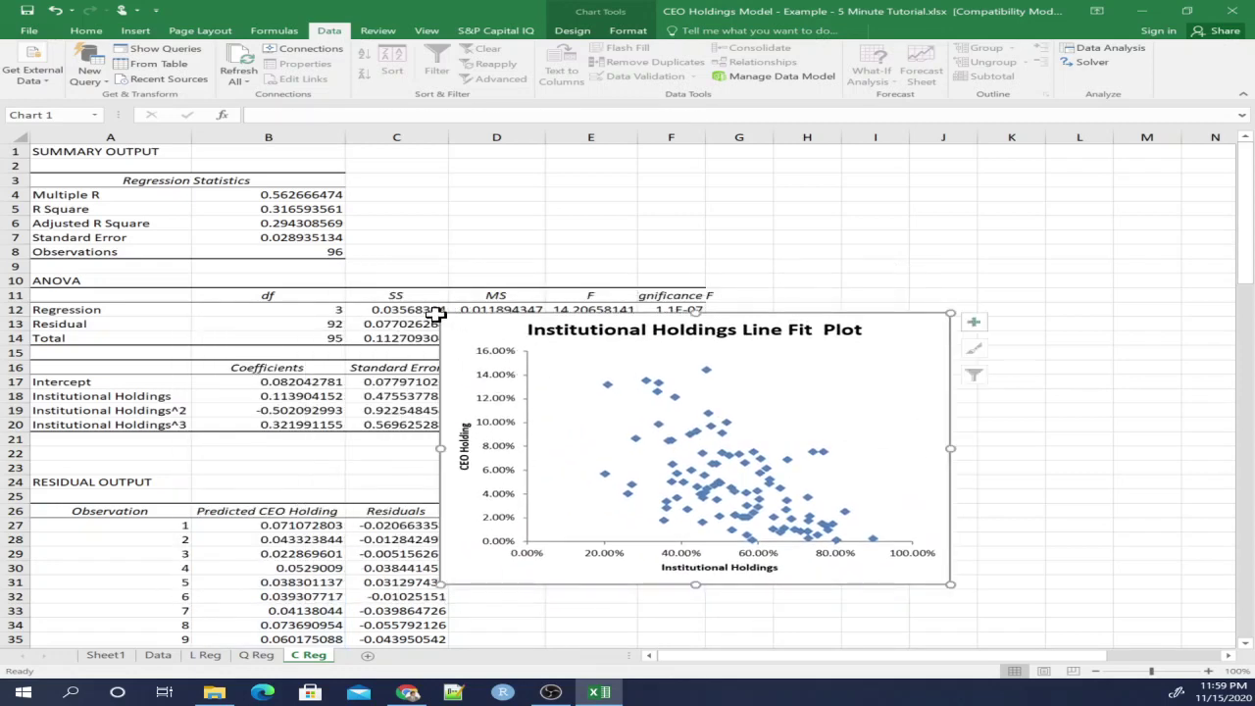
left_click_drag(443, 314, 339, 228)
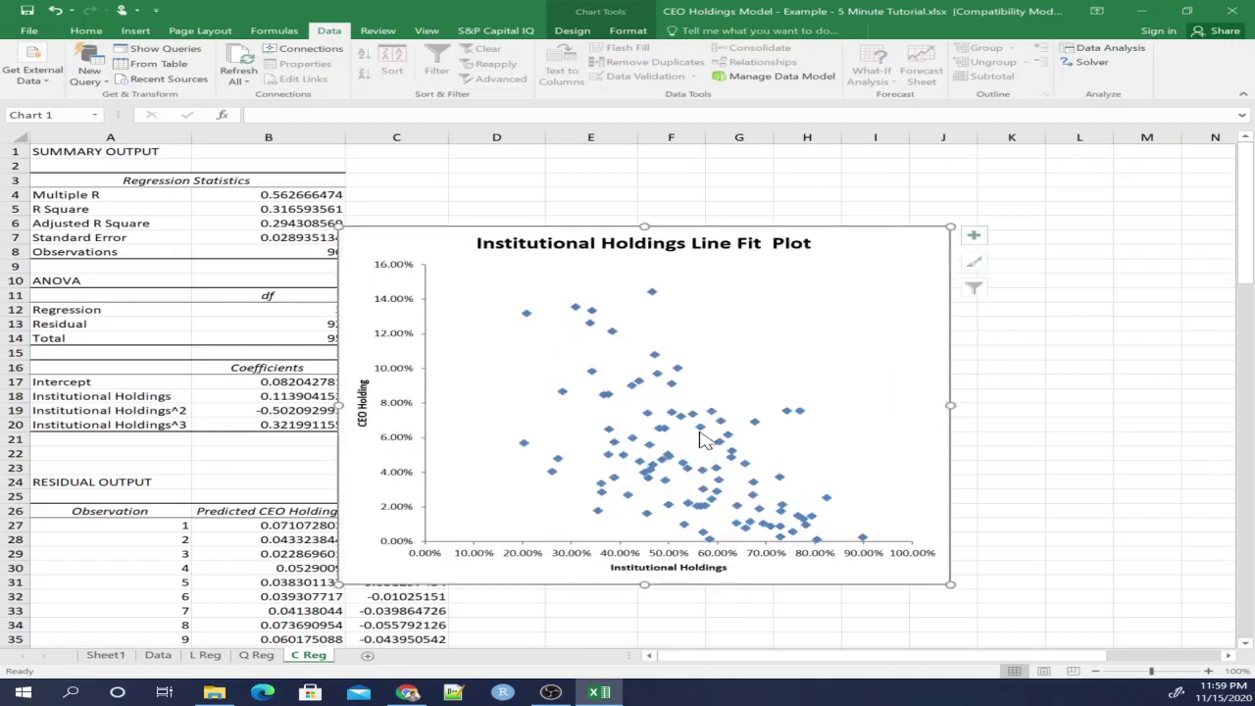
Add a red order-3 polynomial trendline to the CEO Holding points.
left_click(642, 384)
right_click(639, 382)
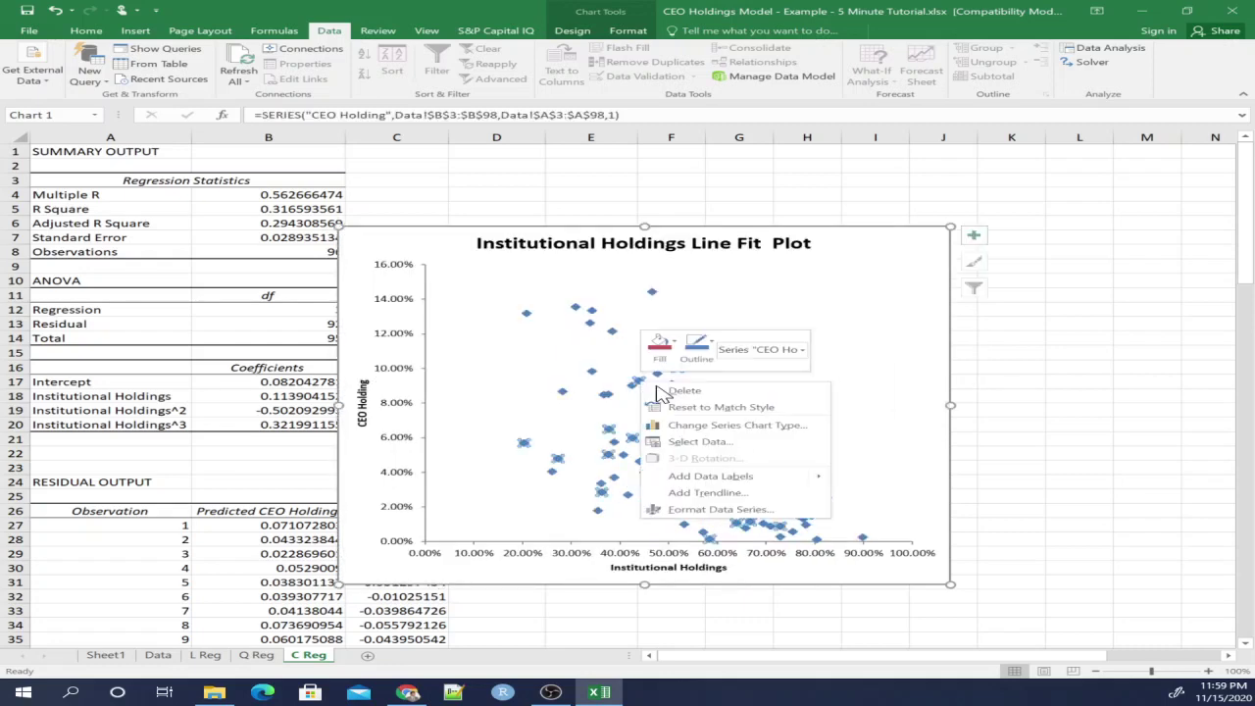
left_click(708, 493)
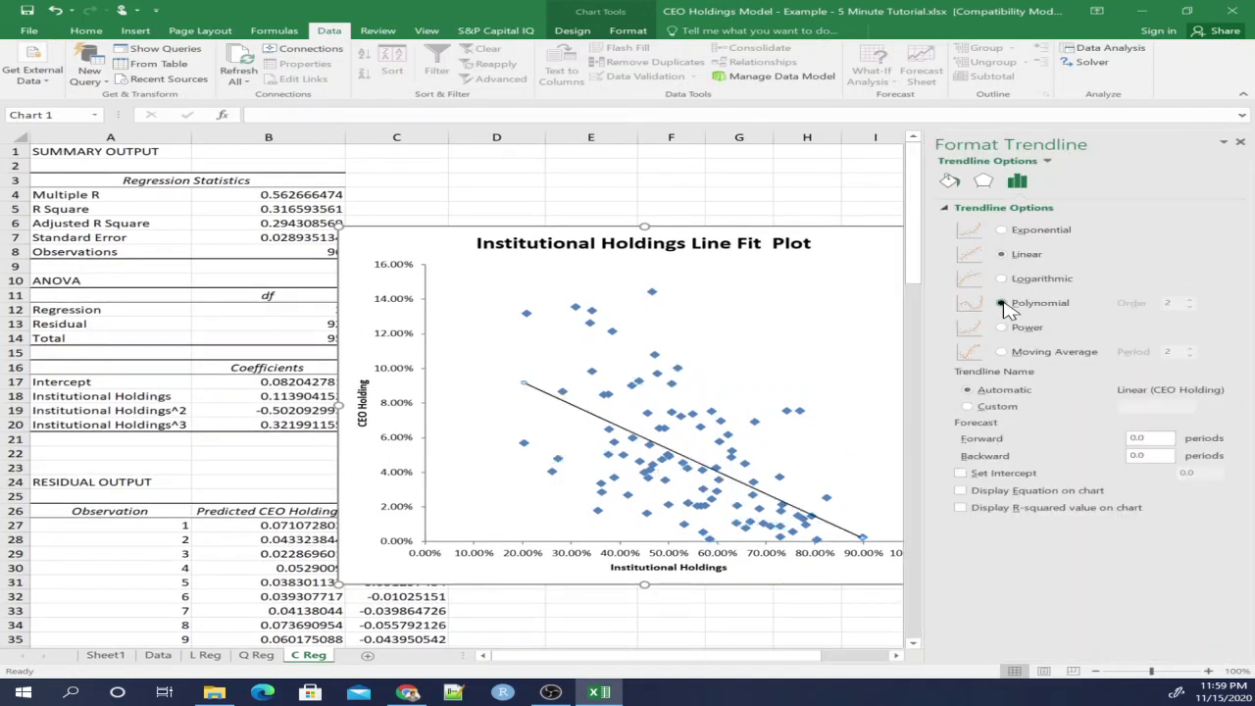
left_click(1002, 304)
left_click(1194, 302)
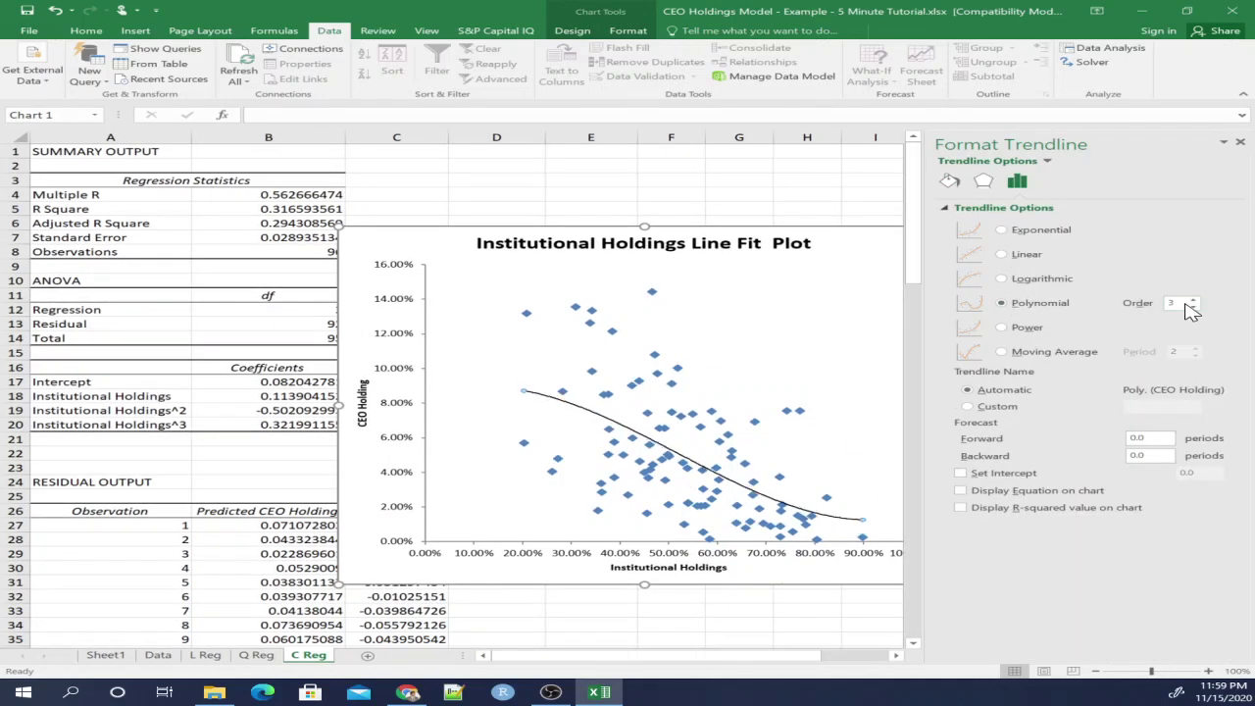
left_click(950, 183)
left_click(1214, 299)
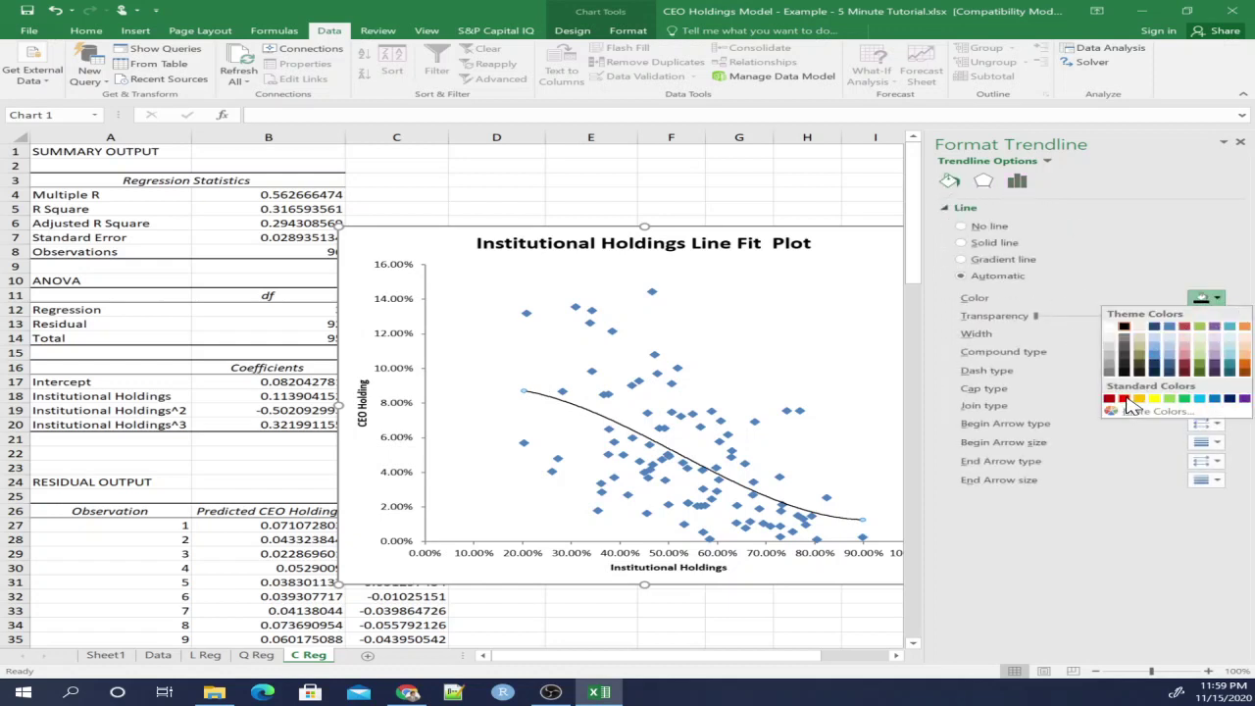
left_click(1124, 400)
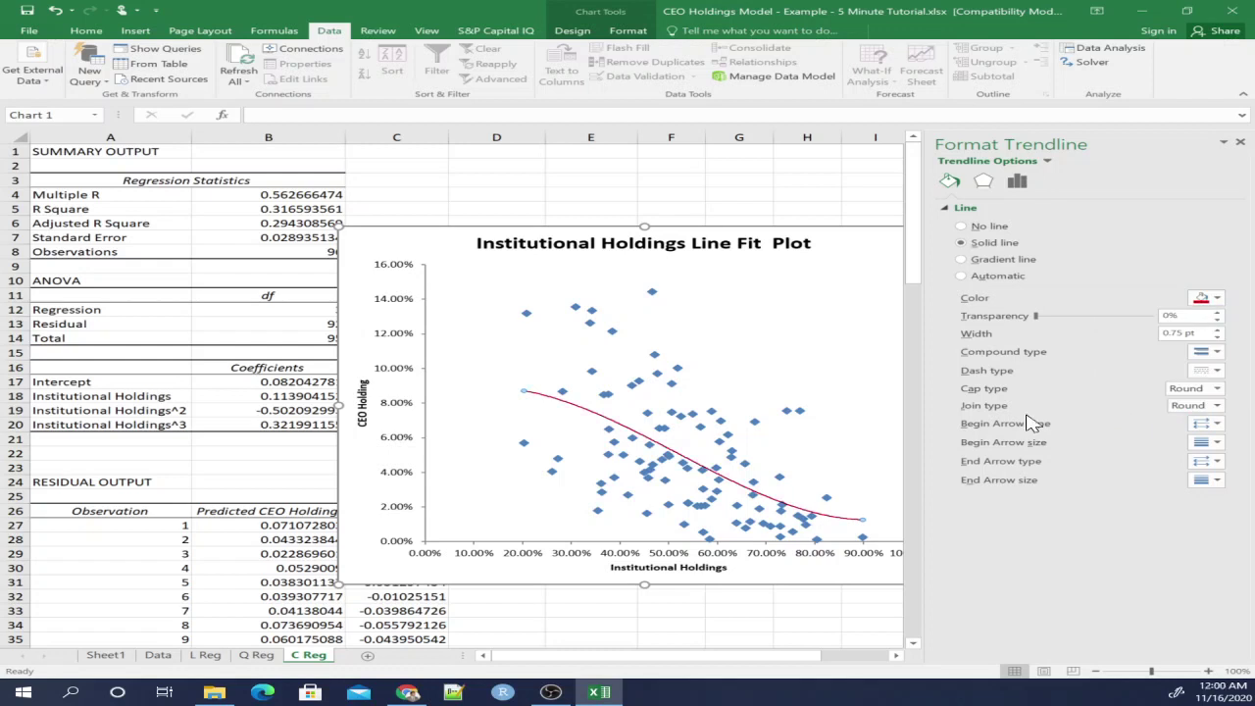
Show the trendline's equation and R² and move the label to the plot's top.
left_click(1020, 183)
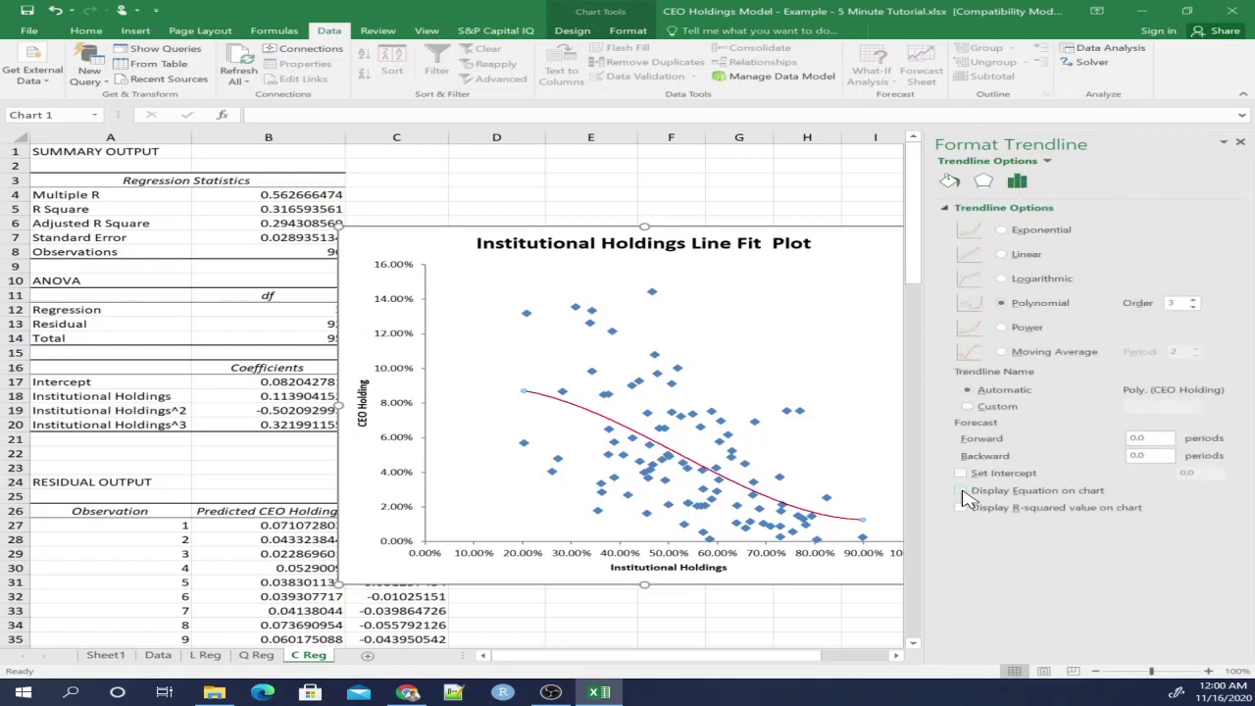
left_click(964, 509)
left_click(774, 522)
left_click_drag(775, 507, 802, 287)
Give the equation label a solid red text outline and nudge the chart left and up.
triple_click(790, 305)
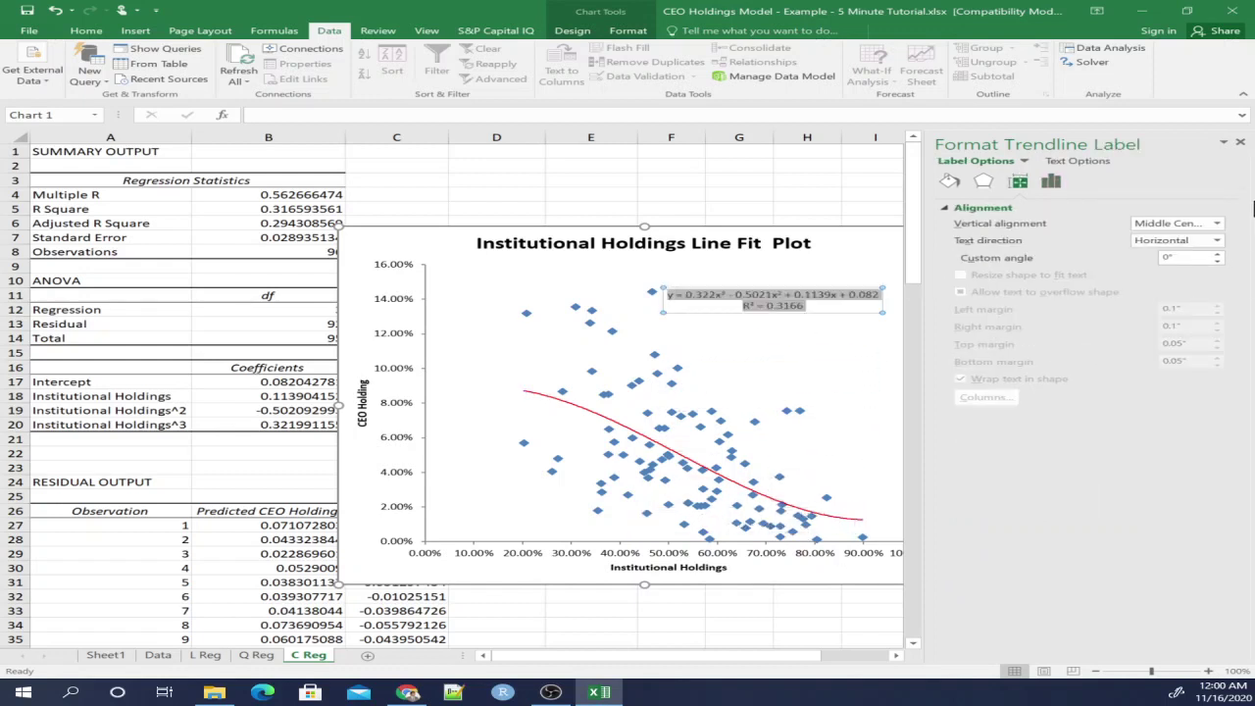
left_click(1074, 162)
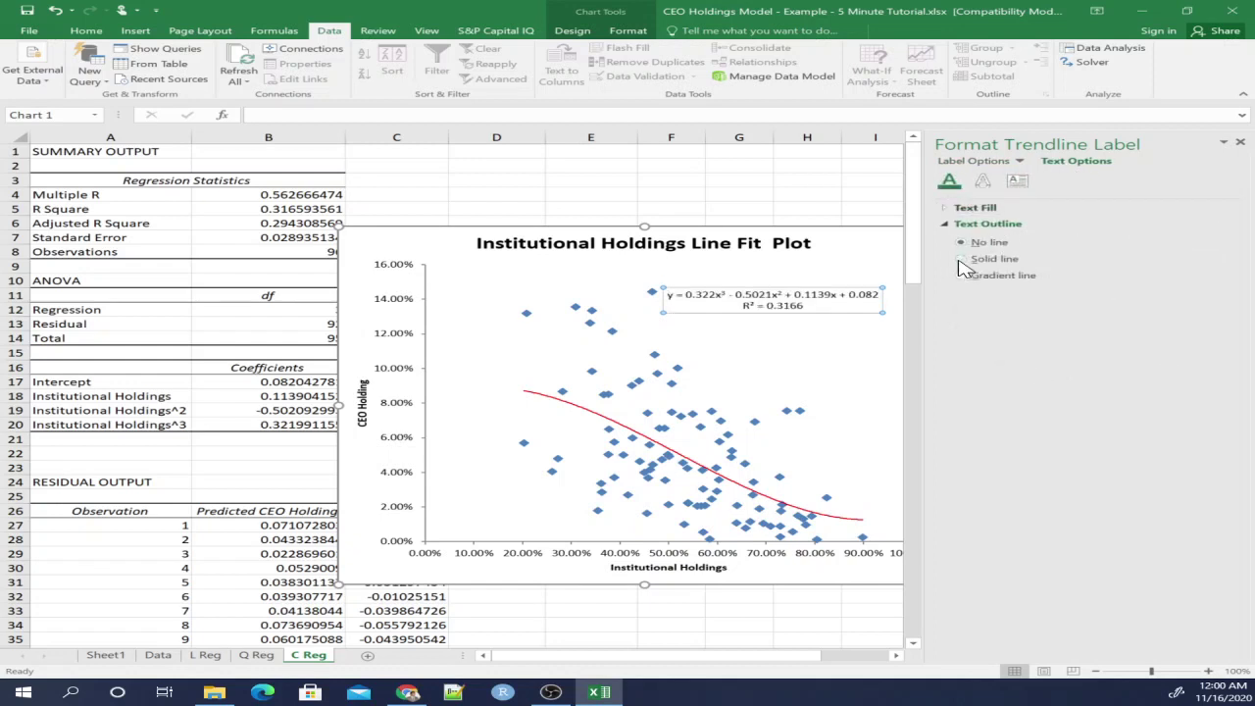
left_click(969, 261)
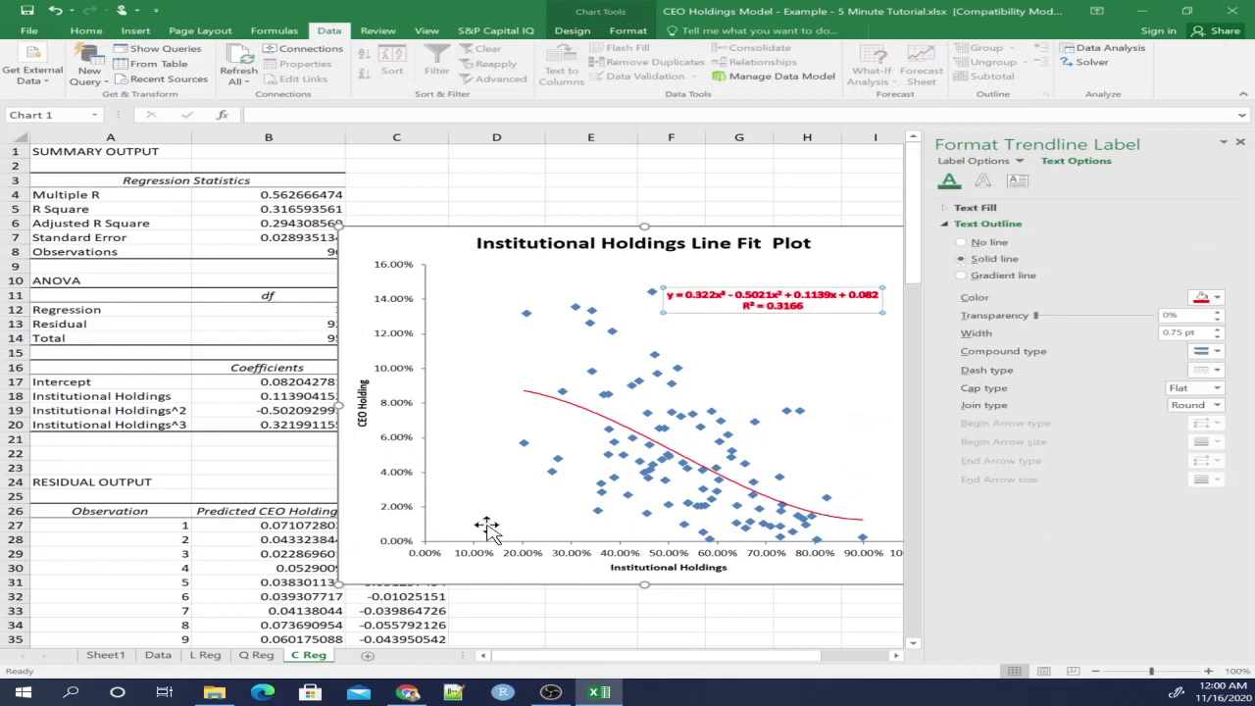
left_click(384, 571)
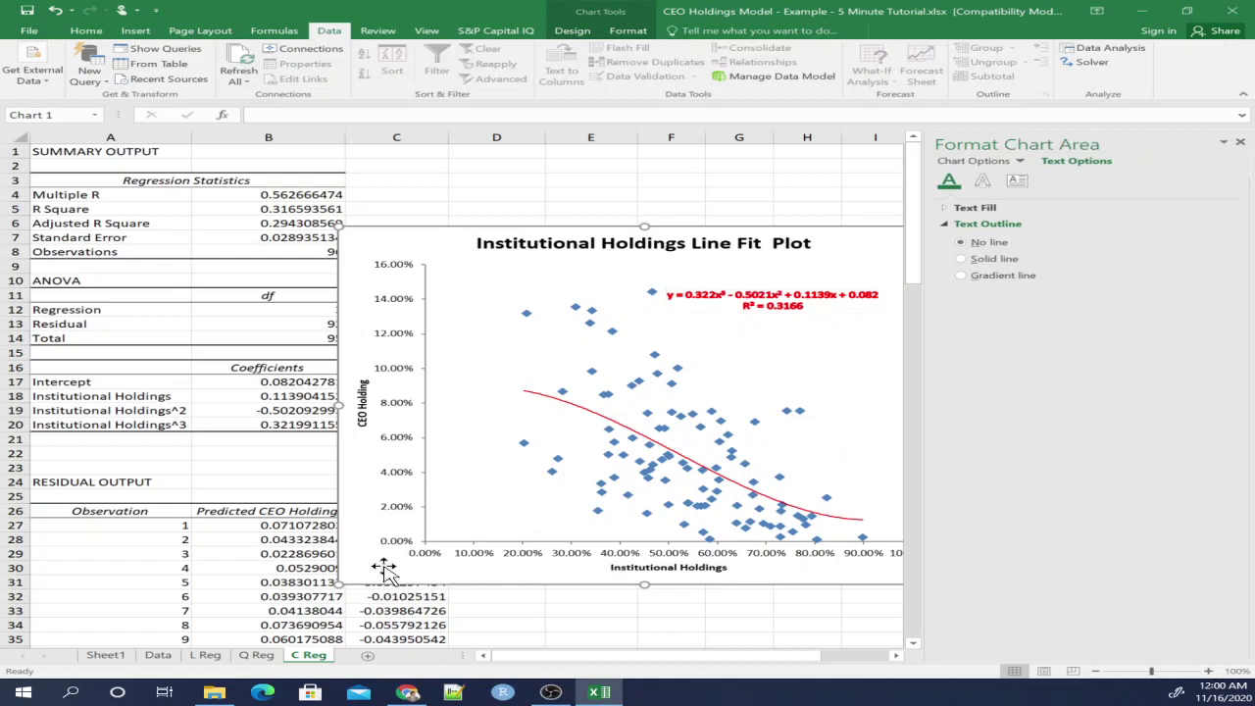
left_click_drag(358, 577, 271, 565)
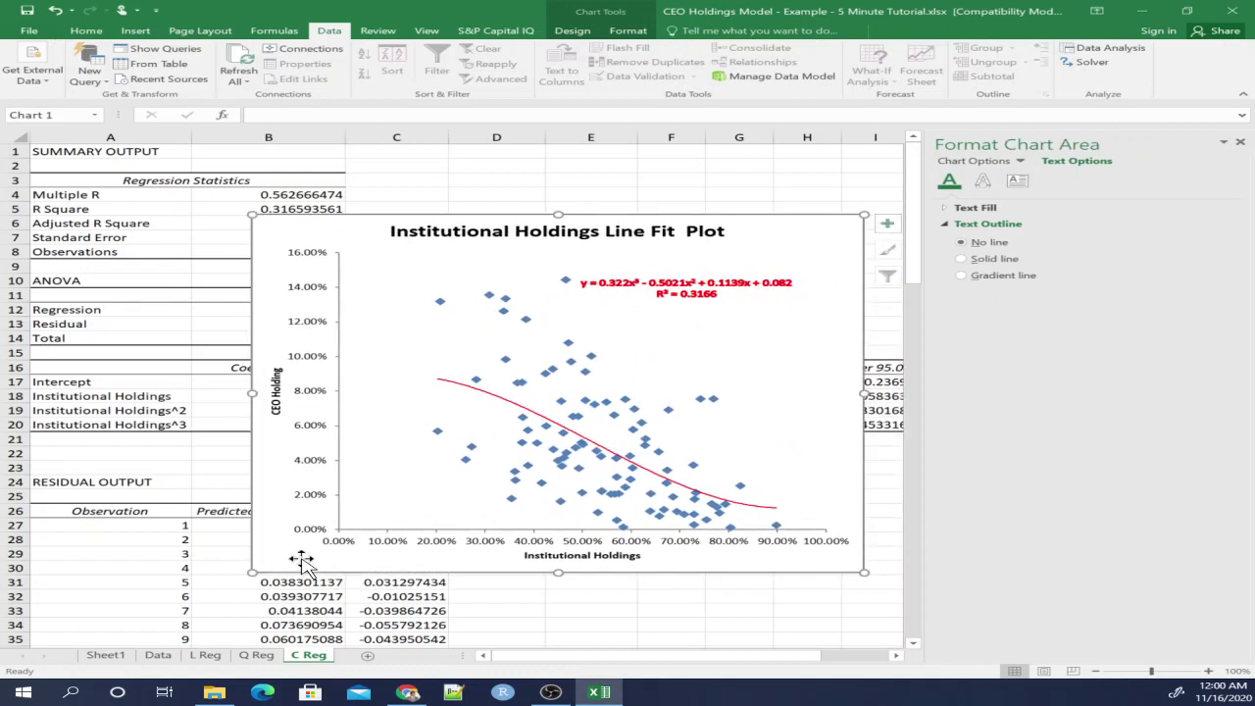
Add a linear trendline with its equation and R², moving the label up into the plot.
left_click(469, 454)
right_click(471, 448)
left_click(552, 559)
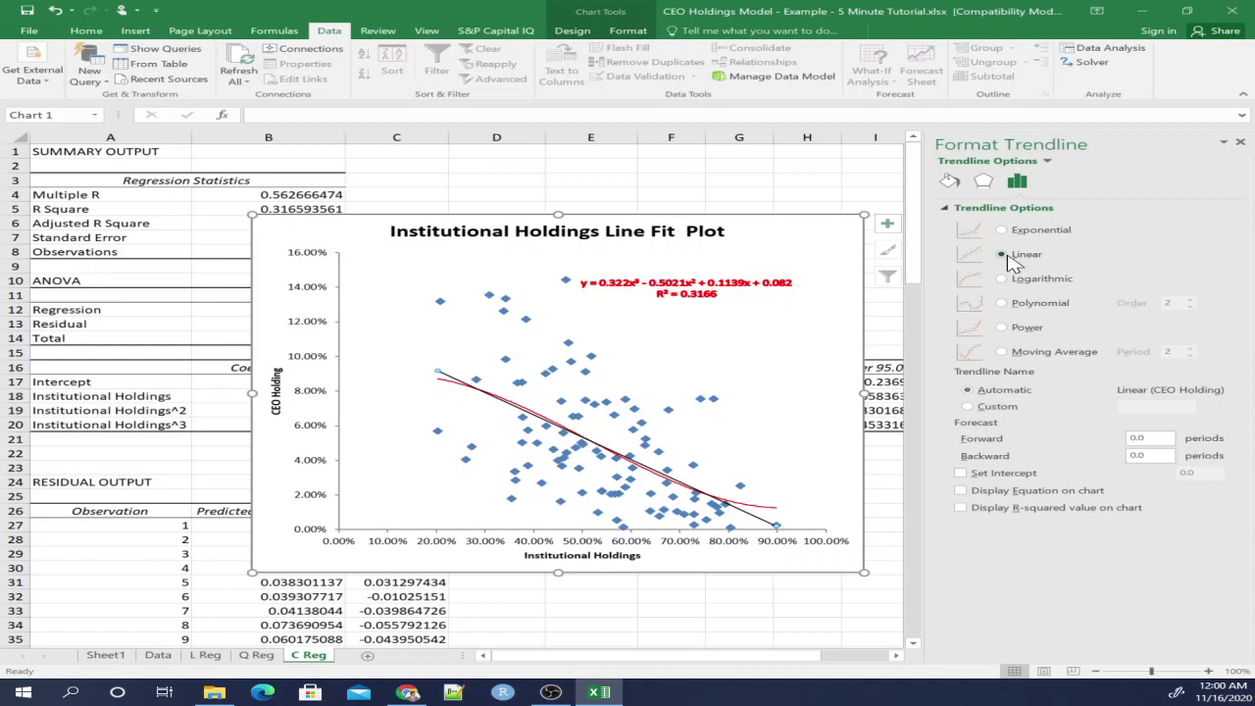
left_click(962, 507)
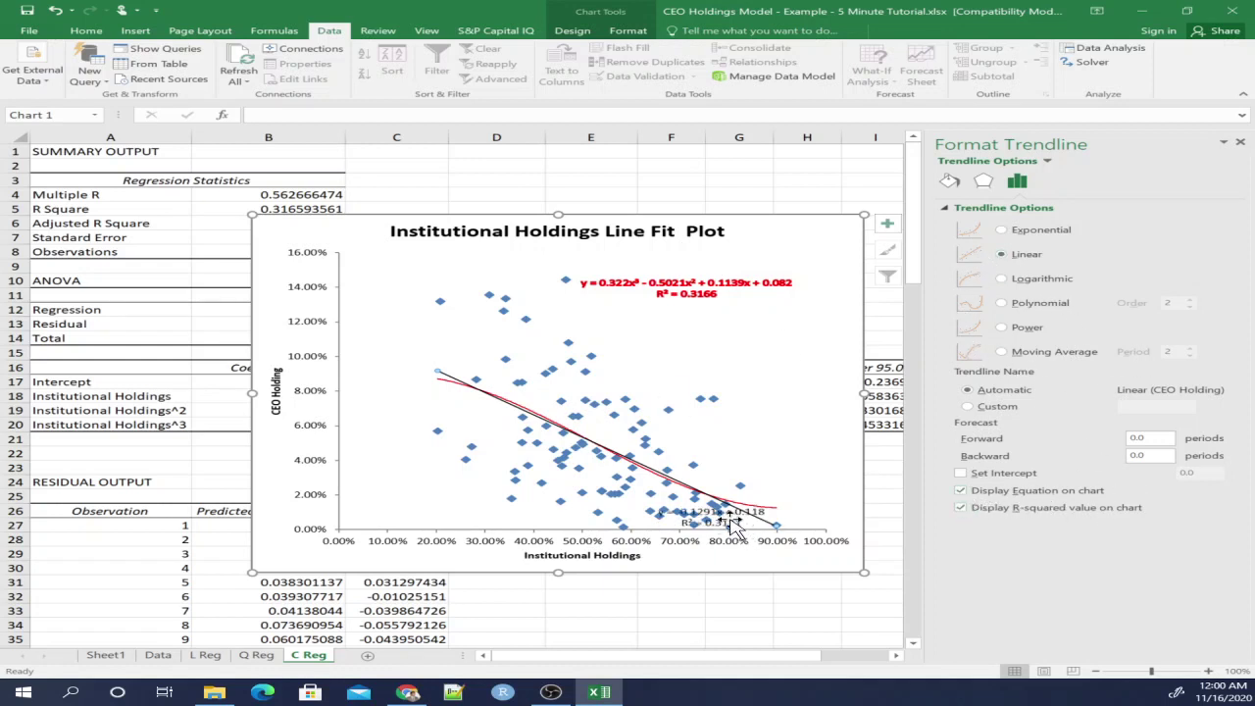
left_click_drag(736, 520, 719, 310)
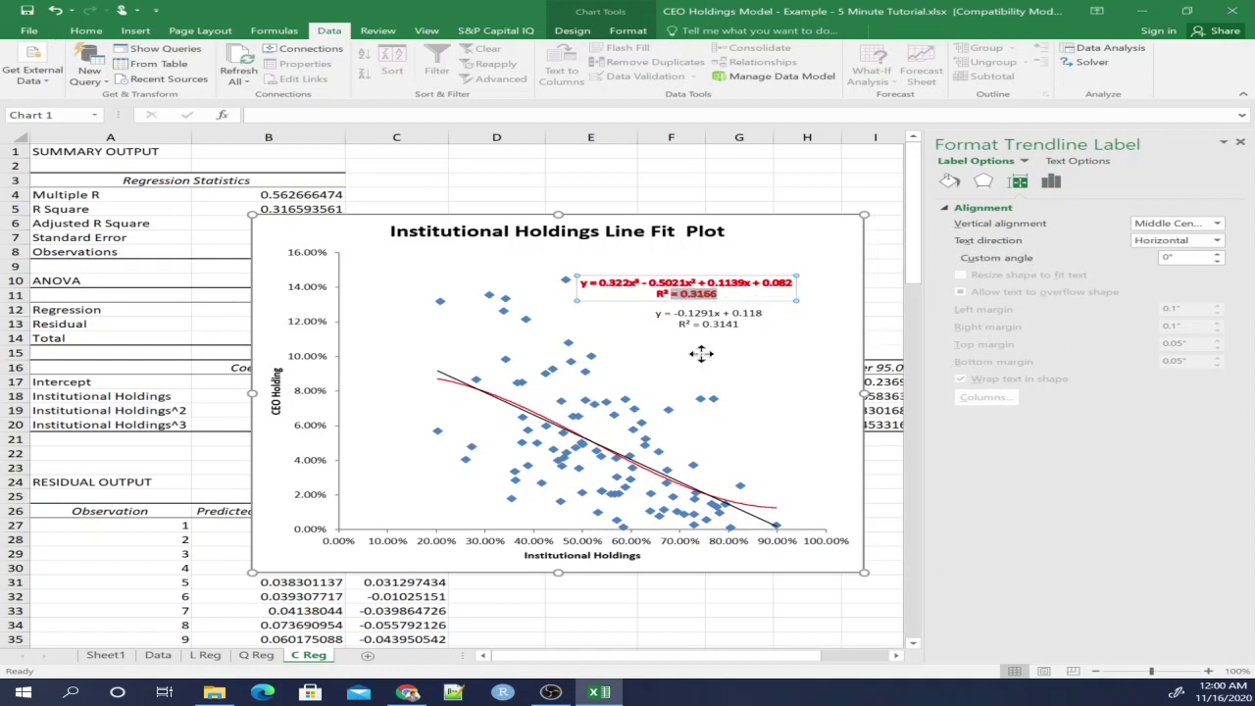
Move the red cubic equation label below the black linear one.
left_click(655, 306)
left_click(648, 293)
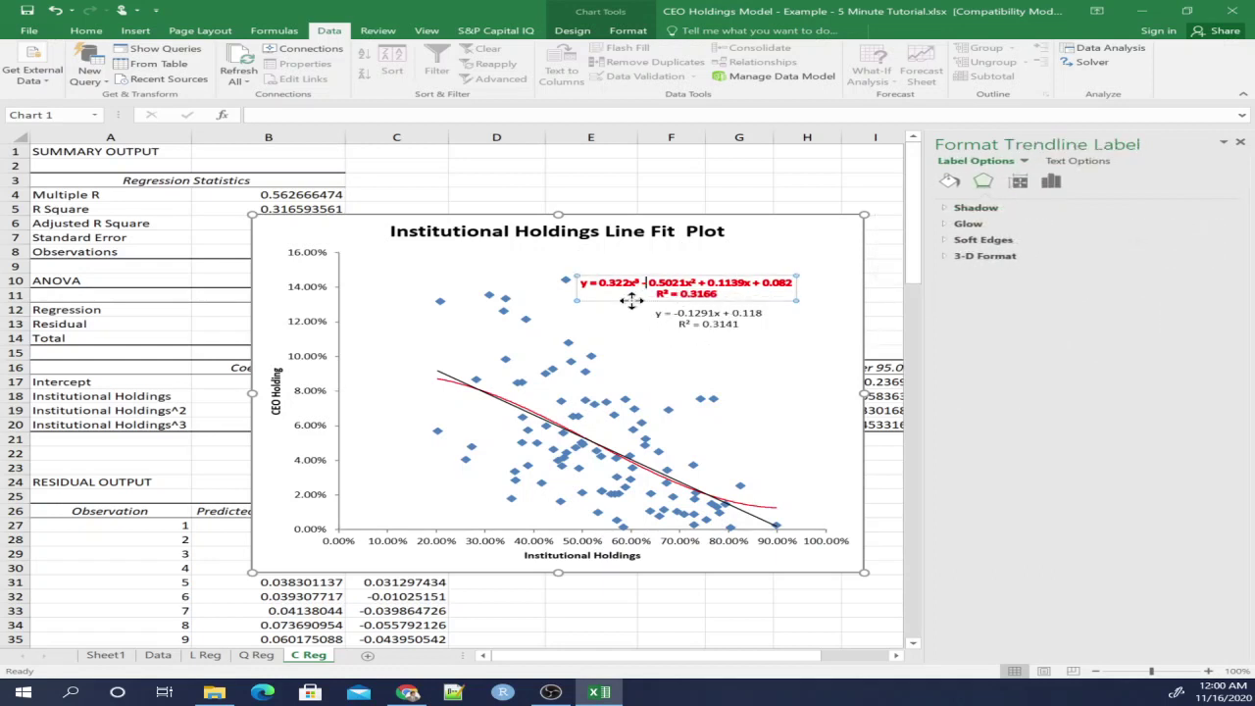
left_click(706, 355)
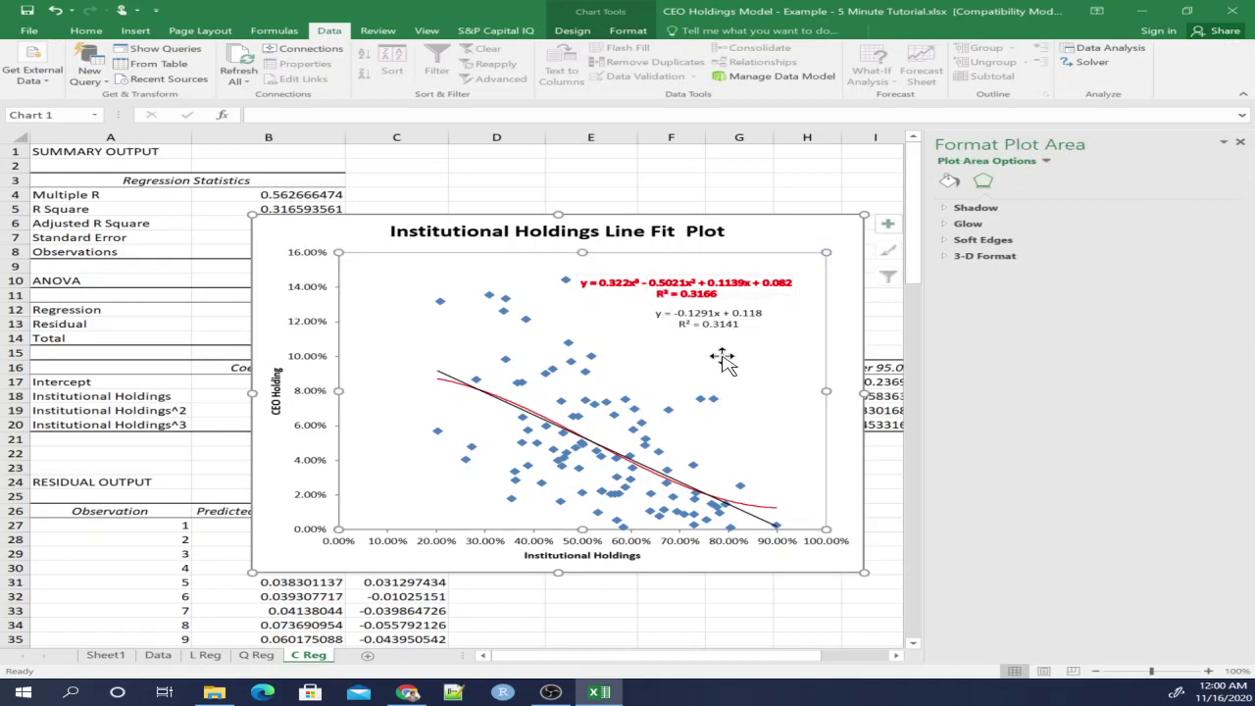
left_click(663, 295)
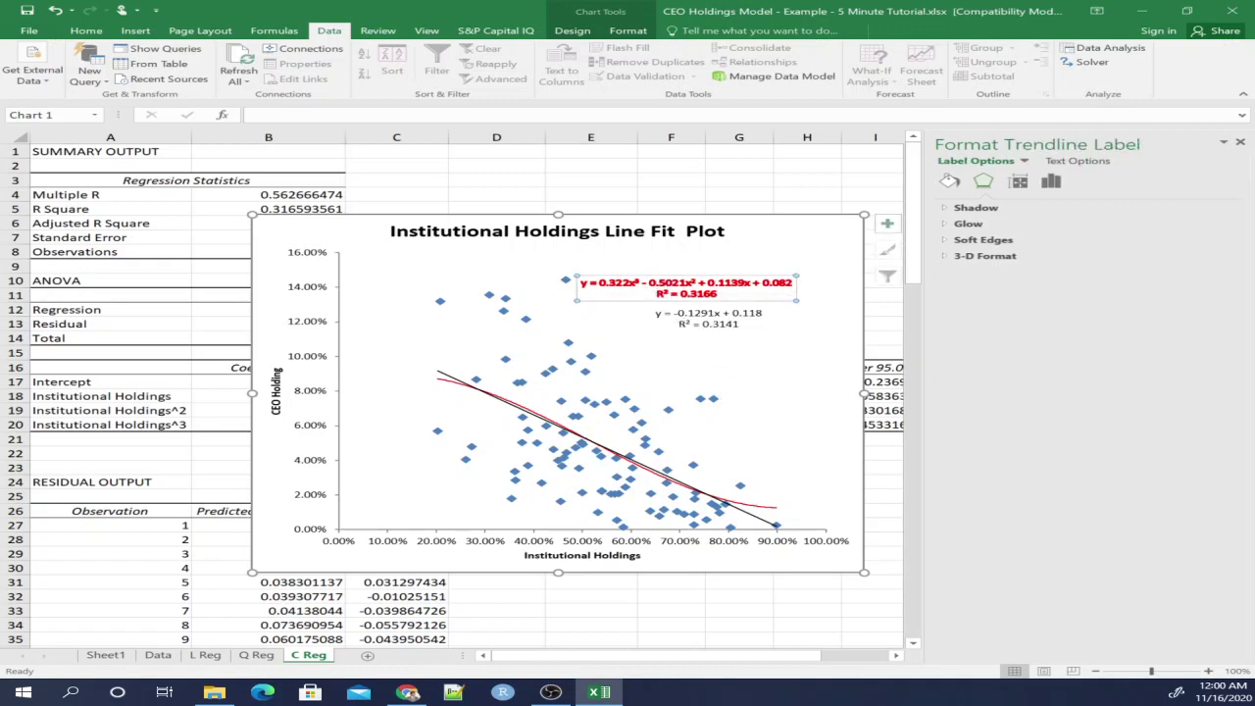
left_click_drag(613, 299, 665, 371)
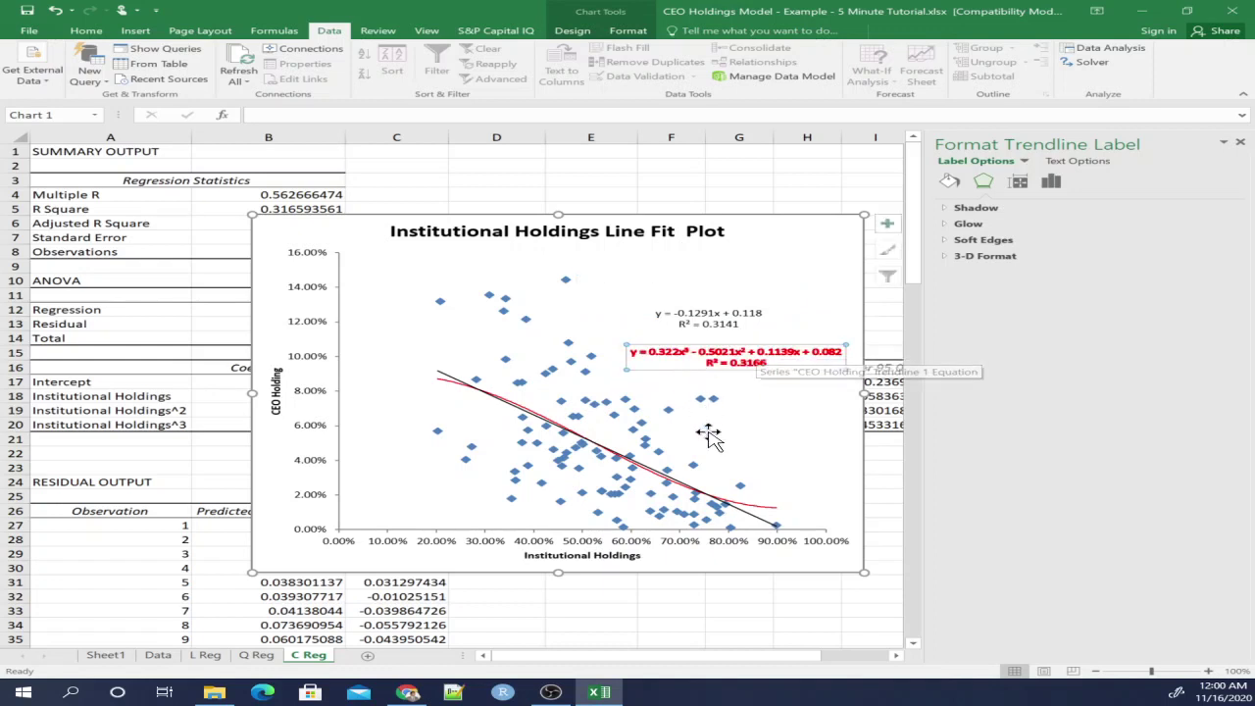